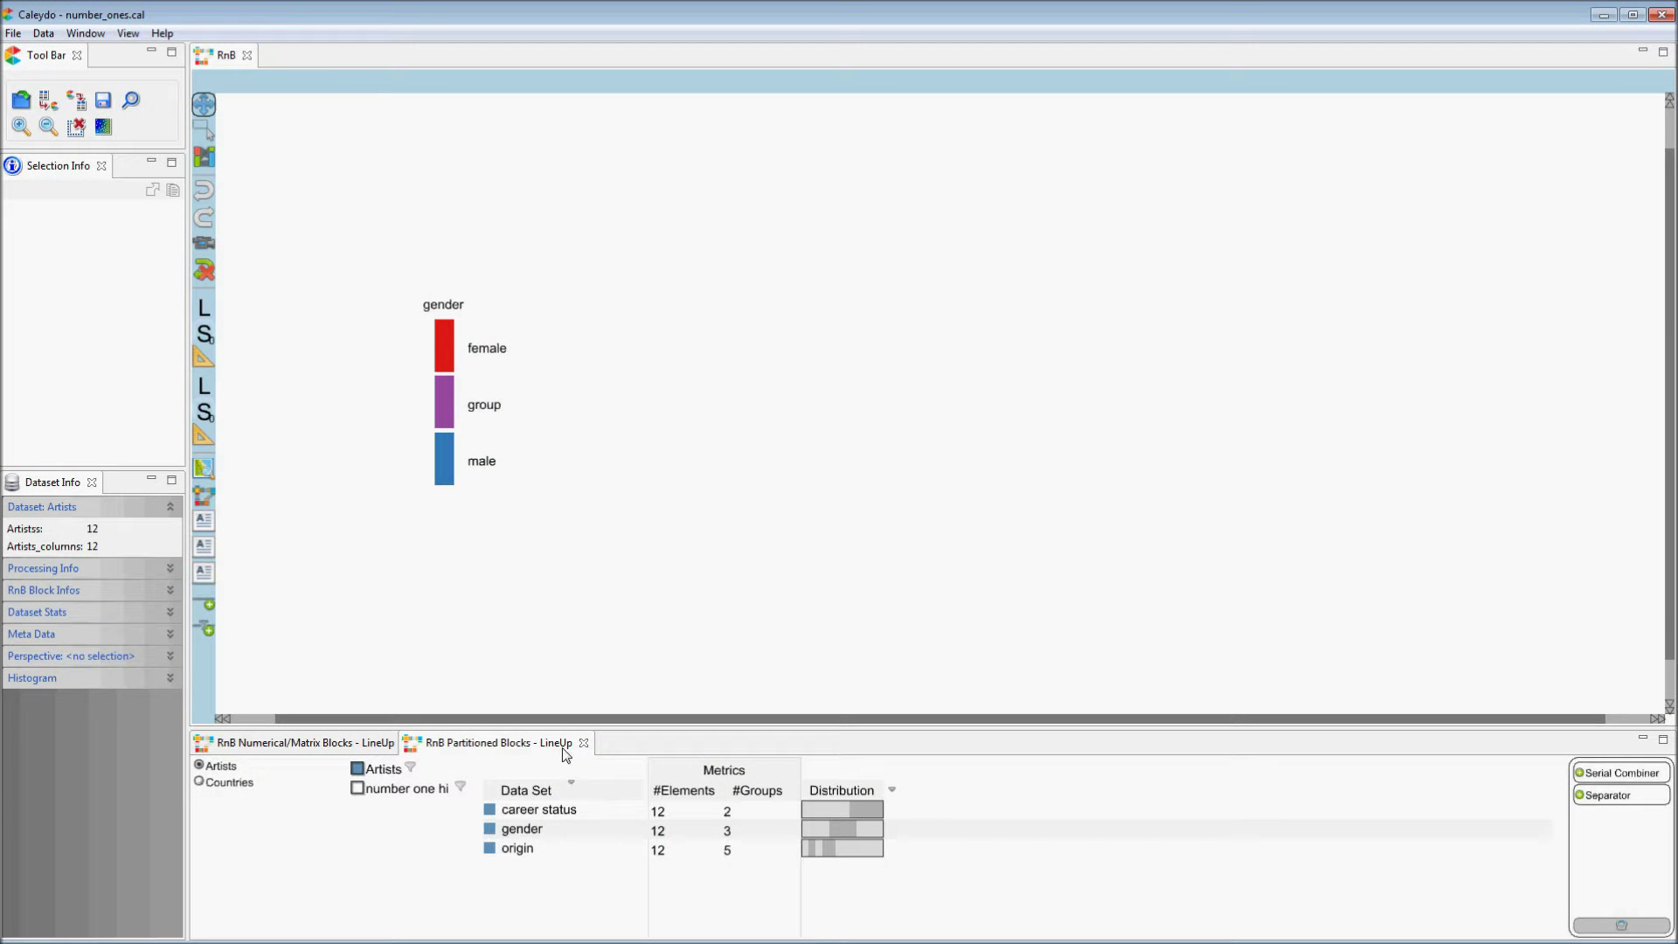
Add the origin partitioning beside the gender block and attach the number one hits matrix to it.
left_click_drag(522, 851, 631, 336)
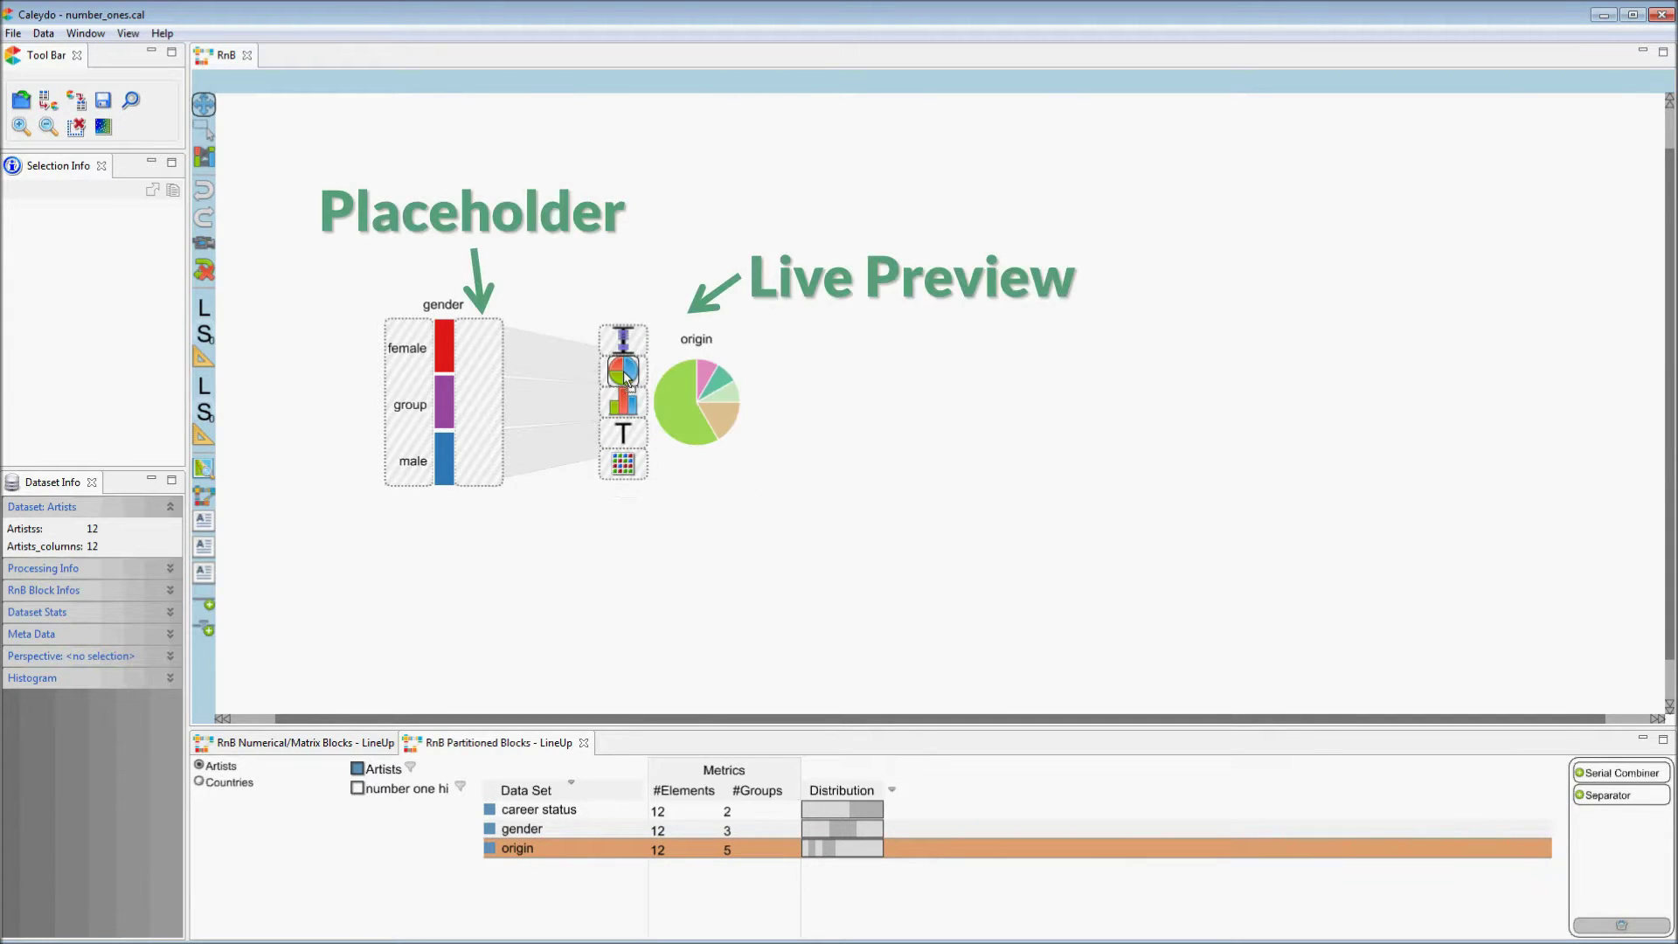
left_click(624, 465)
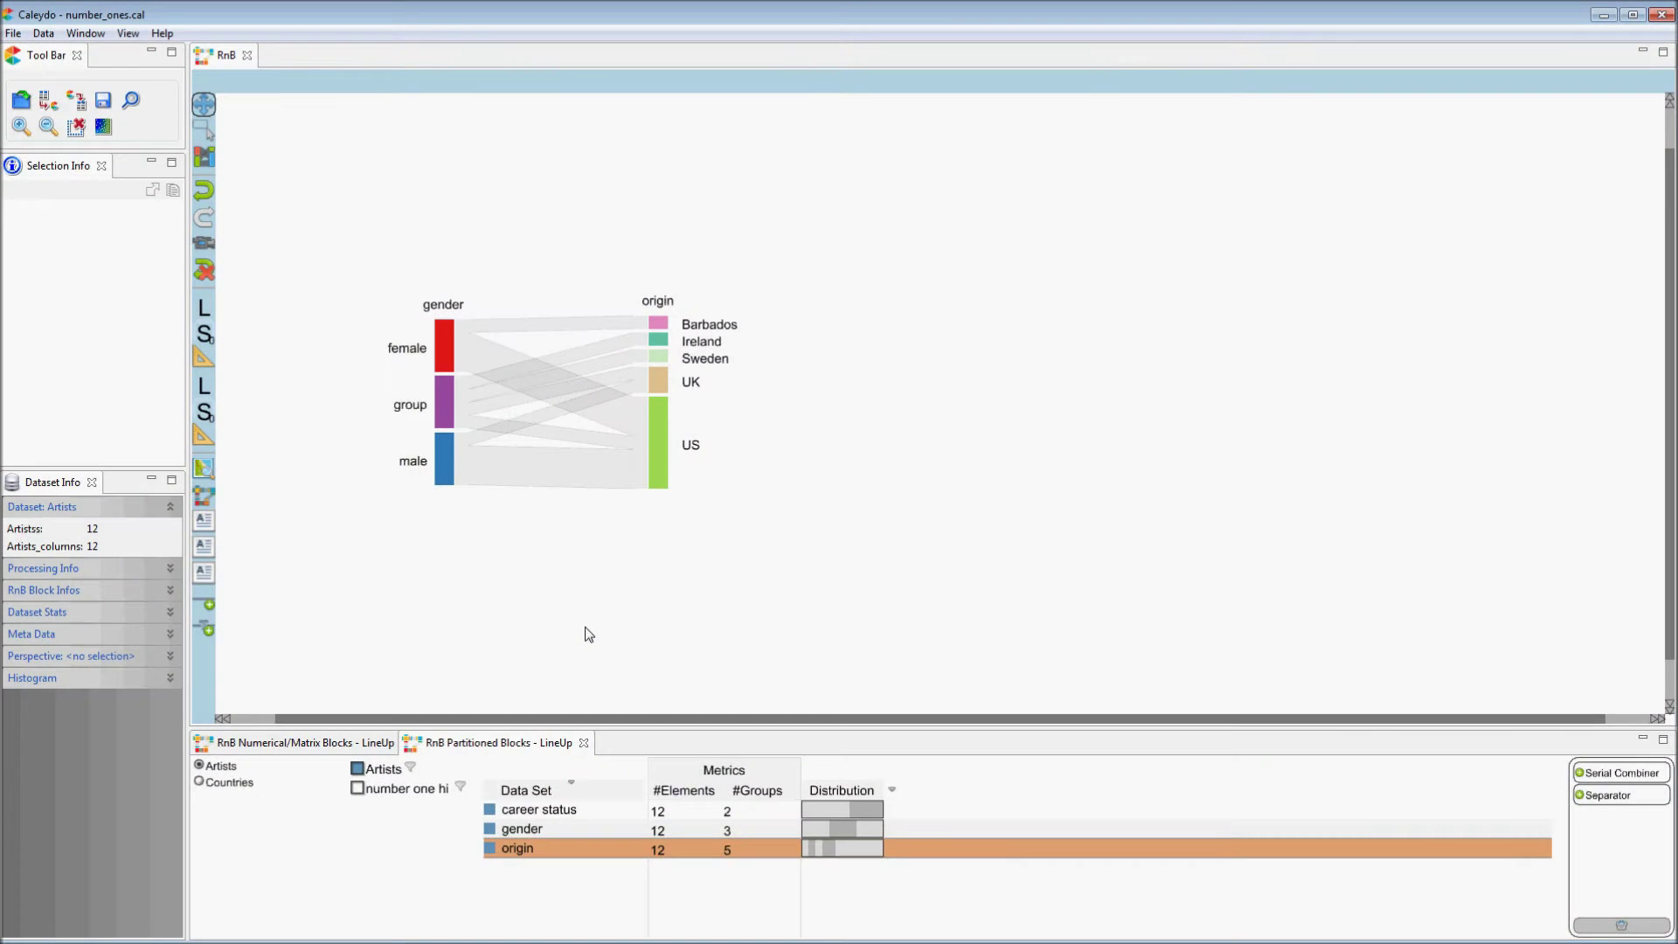
left_click(333, 741)
left_click_drag(296, 903, 717, 386)
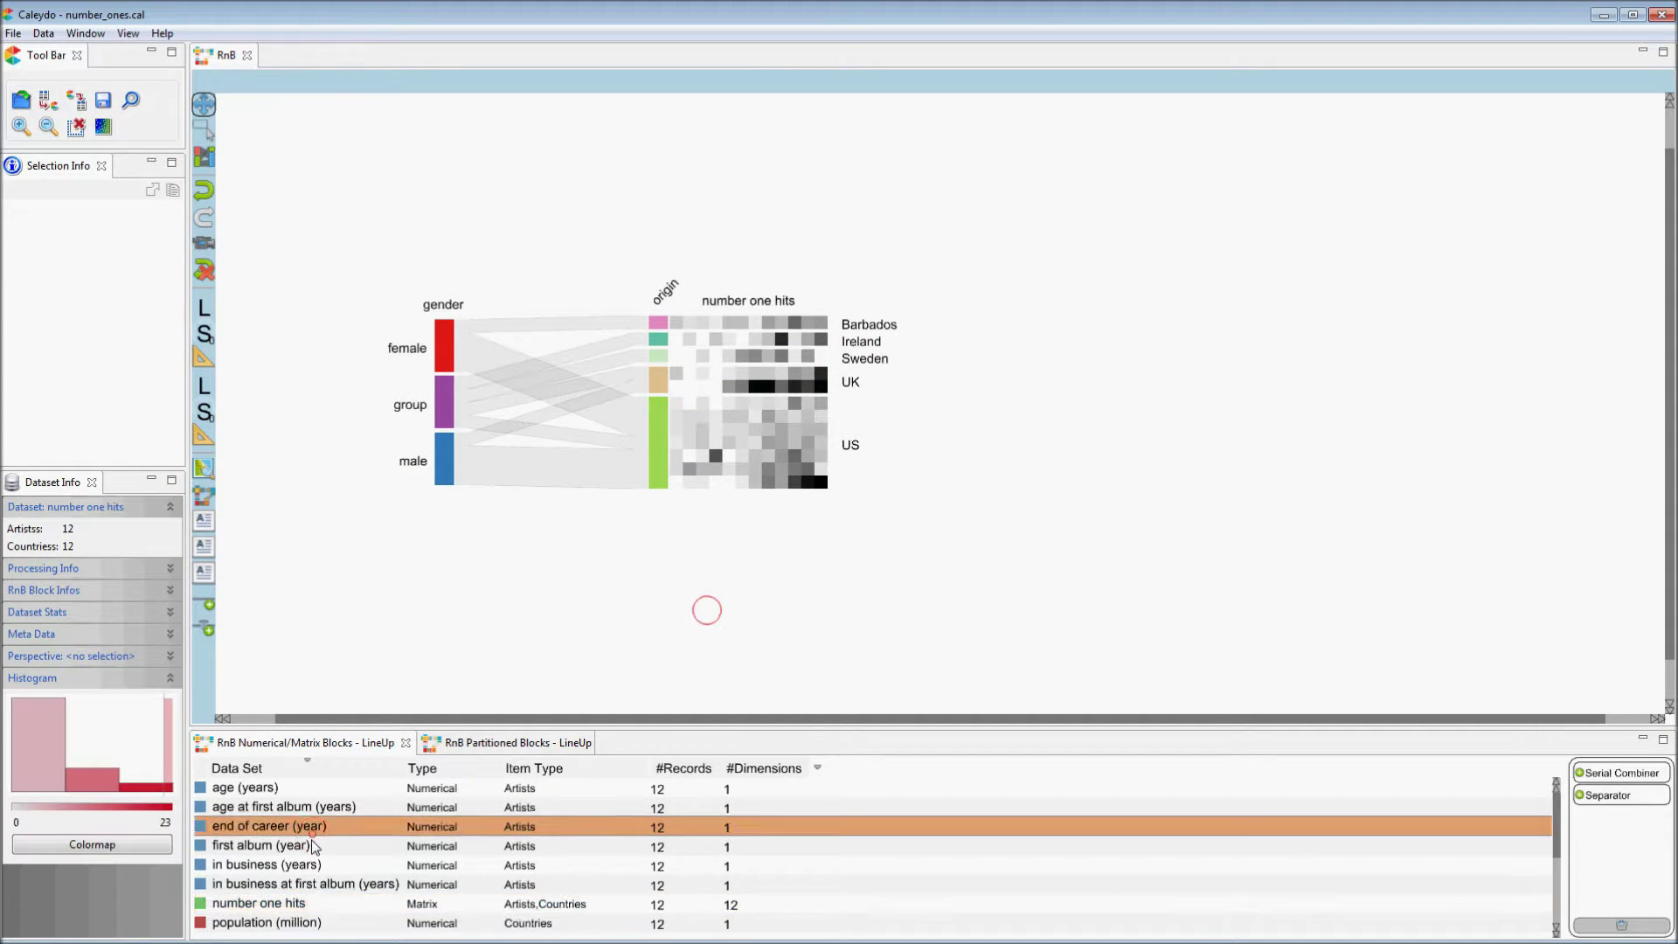
Add the studio albums (count) data as a separate block to the right of the number one hits matrix.
scroll(288, 874, "down", 3)
left_click_drag(280, 905, 1000, 440)
left_click_drag(1169, 577, 871, 609)
Add the first album (year) data as an axis to the right of the studio albums block.
scroll(279, 865, "up", 3)
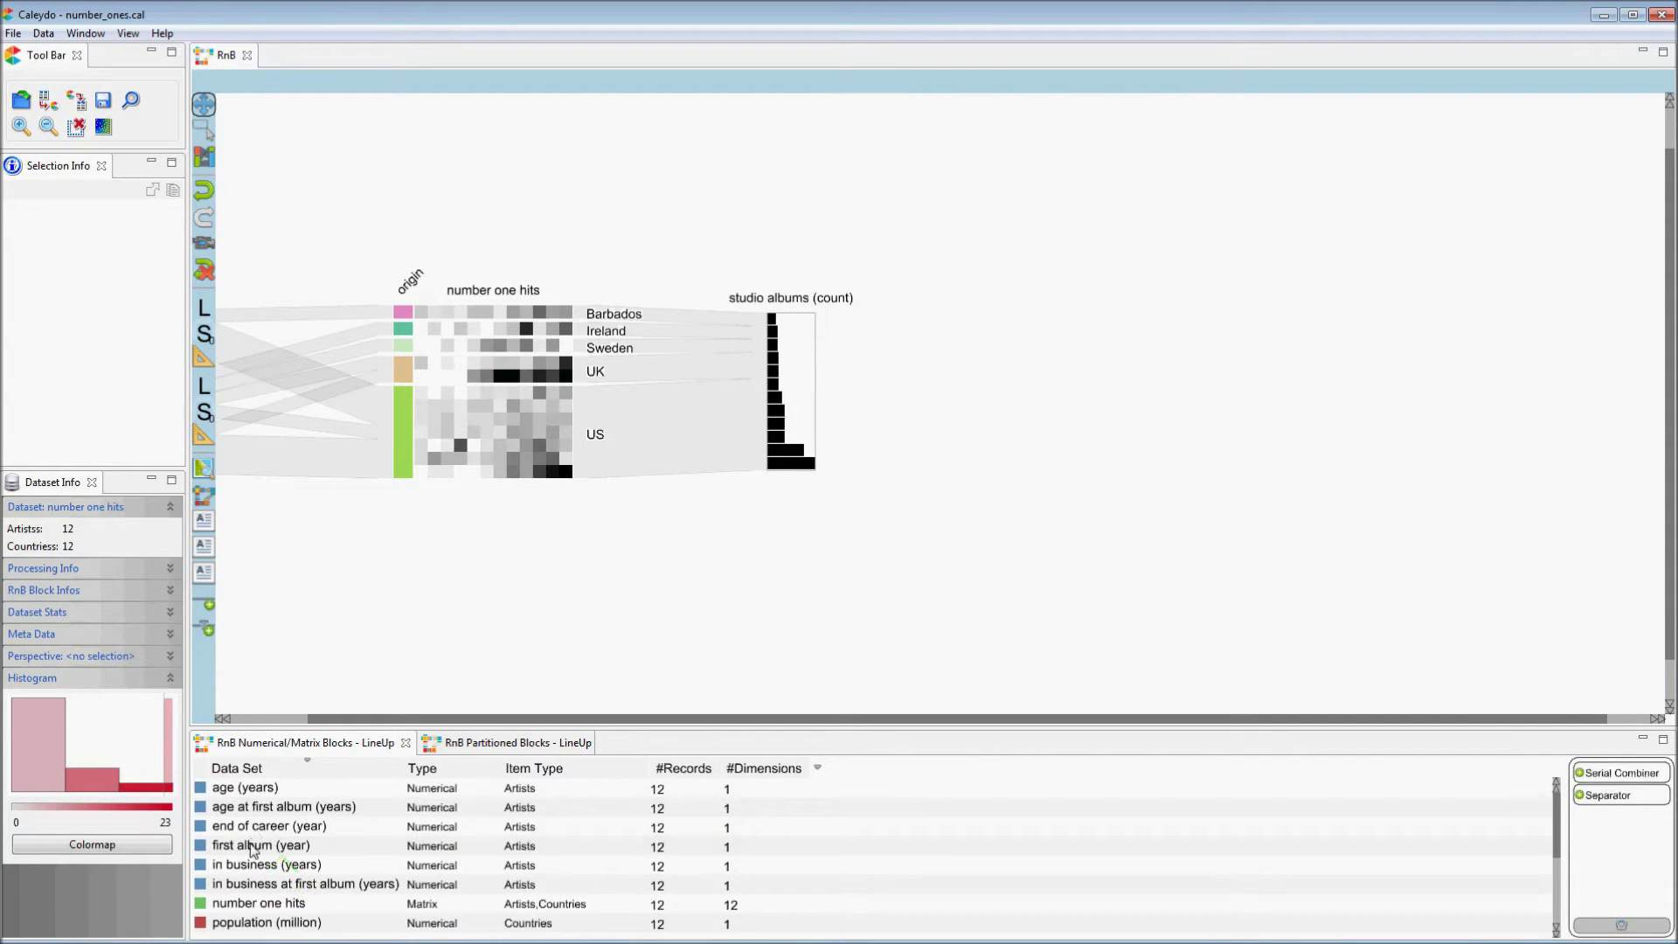
left_click_drag(236, 845, 988, 384)
left_click(839, 625)
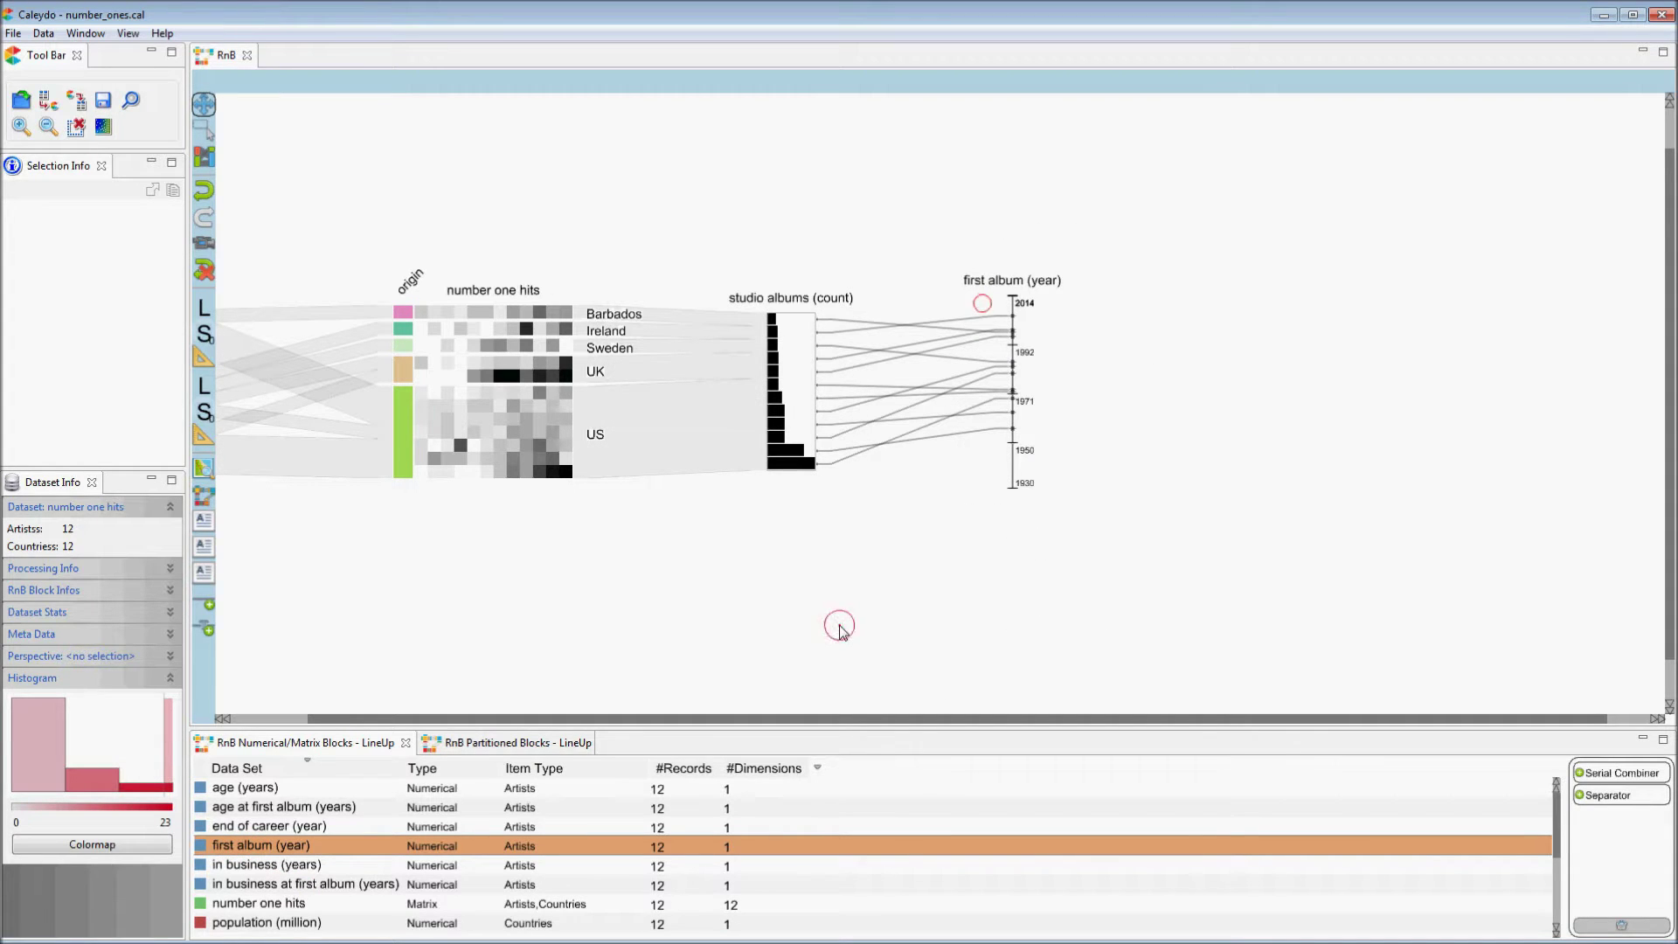
Show studio albums (count) as an axis and move it up level with the first album axis.
left_click(786, 420)
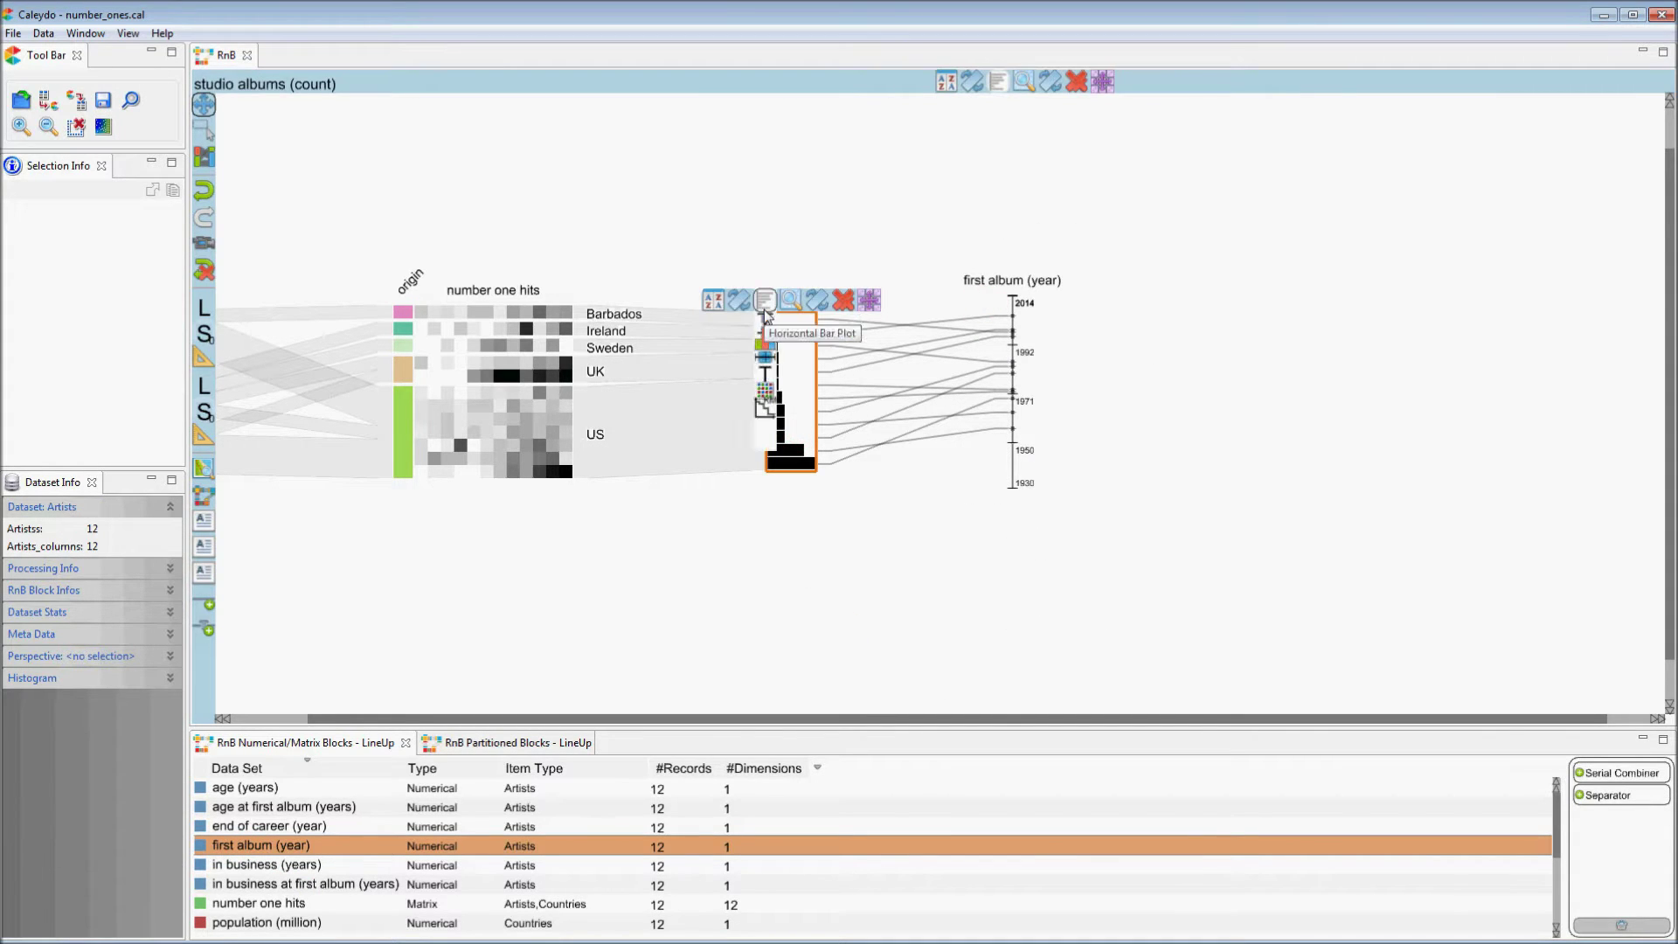
left_click(765, 323)
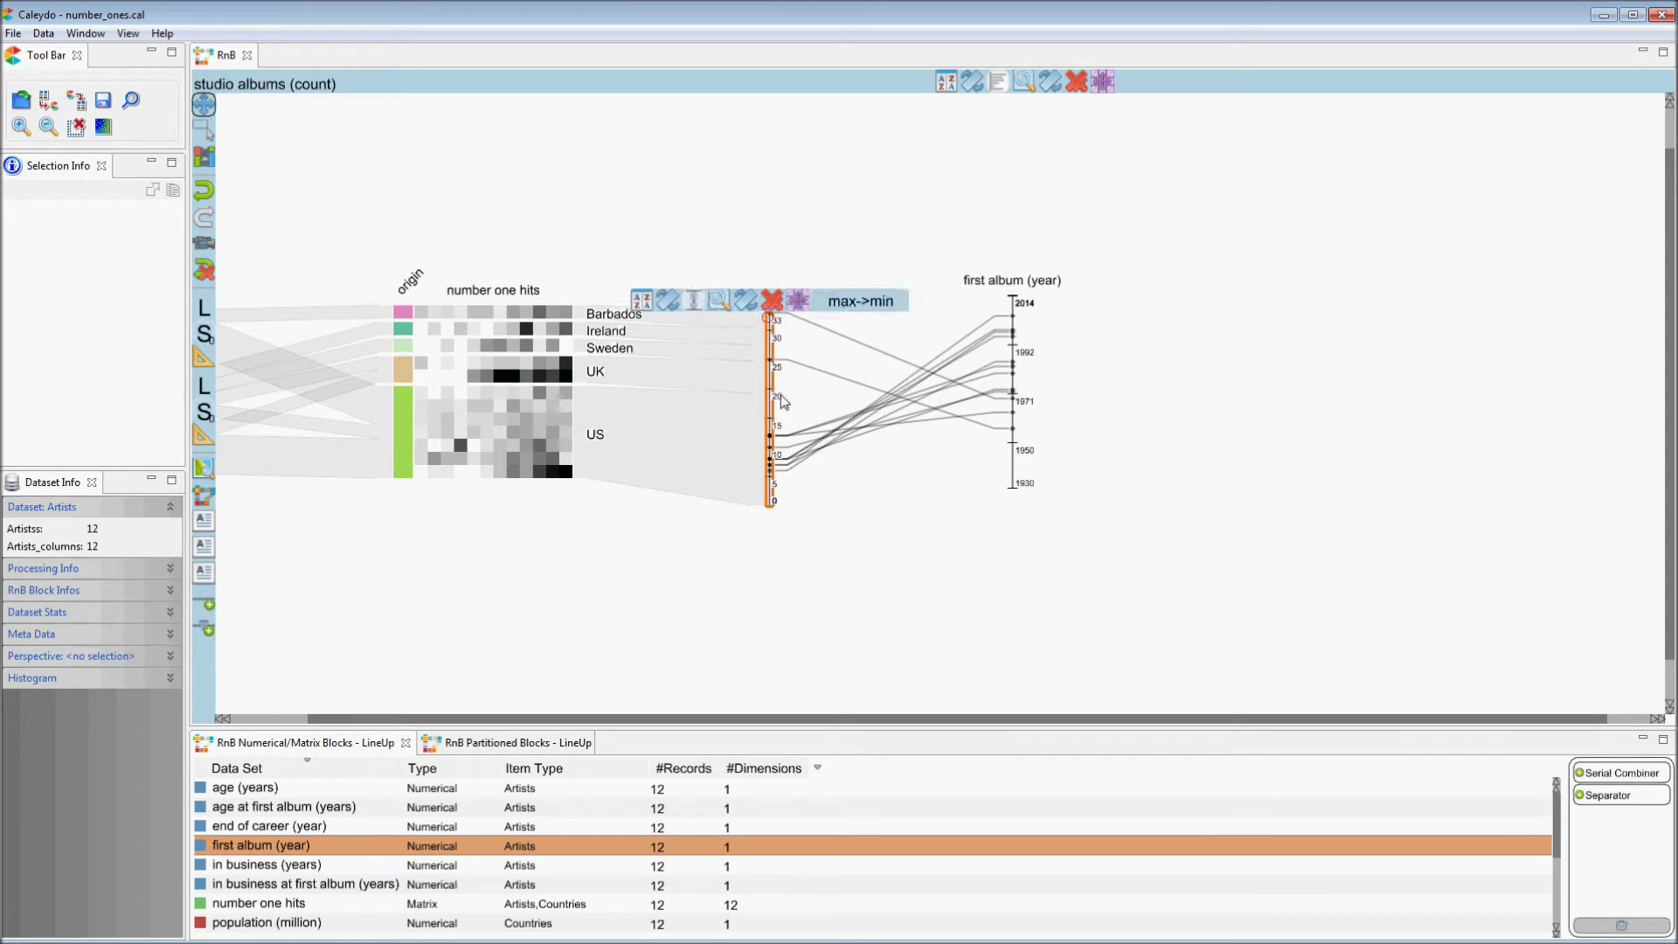
left_click_drag(769, 377, 769, 357)
left_click(799, 570)
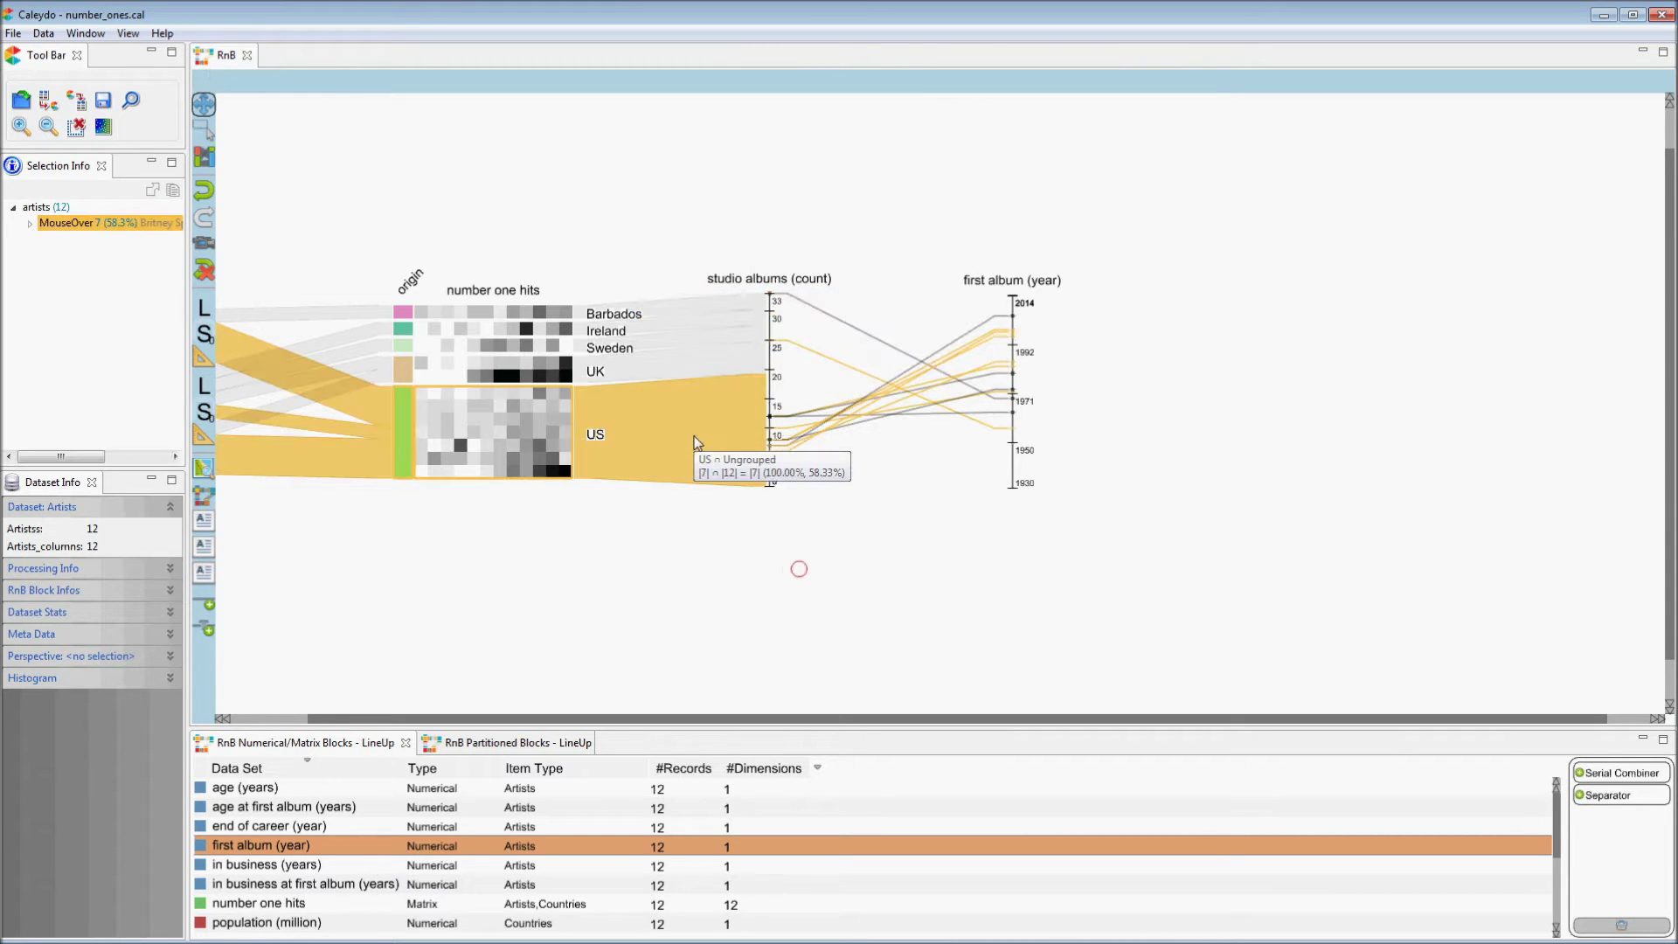
Split the bands between number one hits and studio albums into individual artist lines.
scroll(695, 440, "up", 1)
left_click(701, 537)
left_click_drag(993, 571, 767, 568)
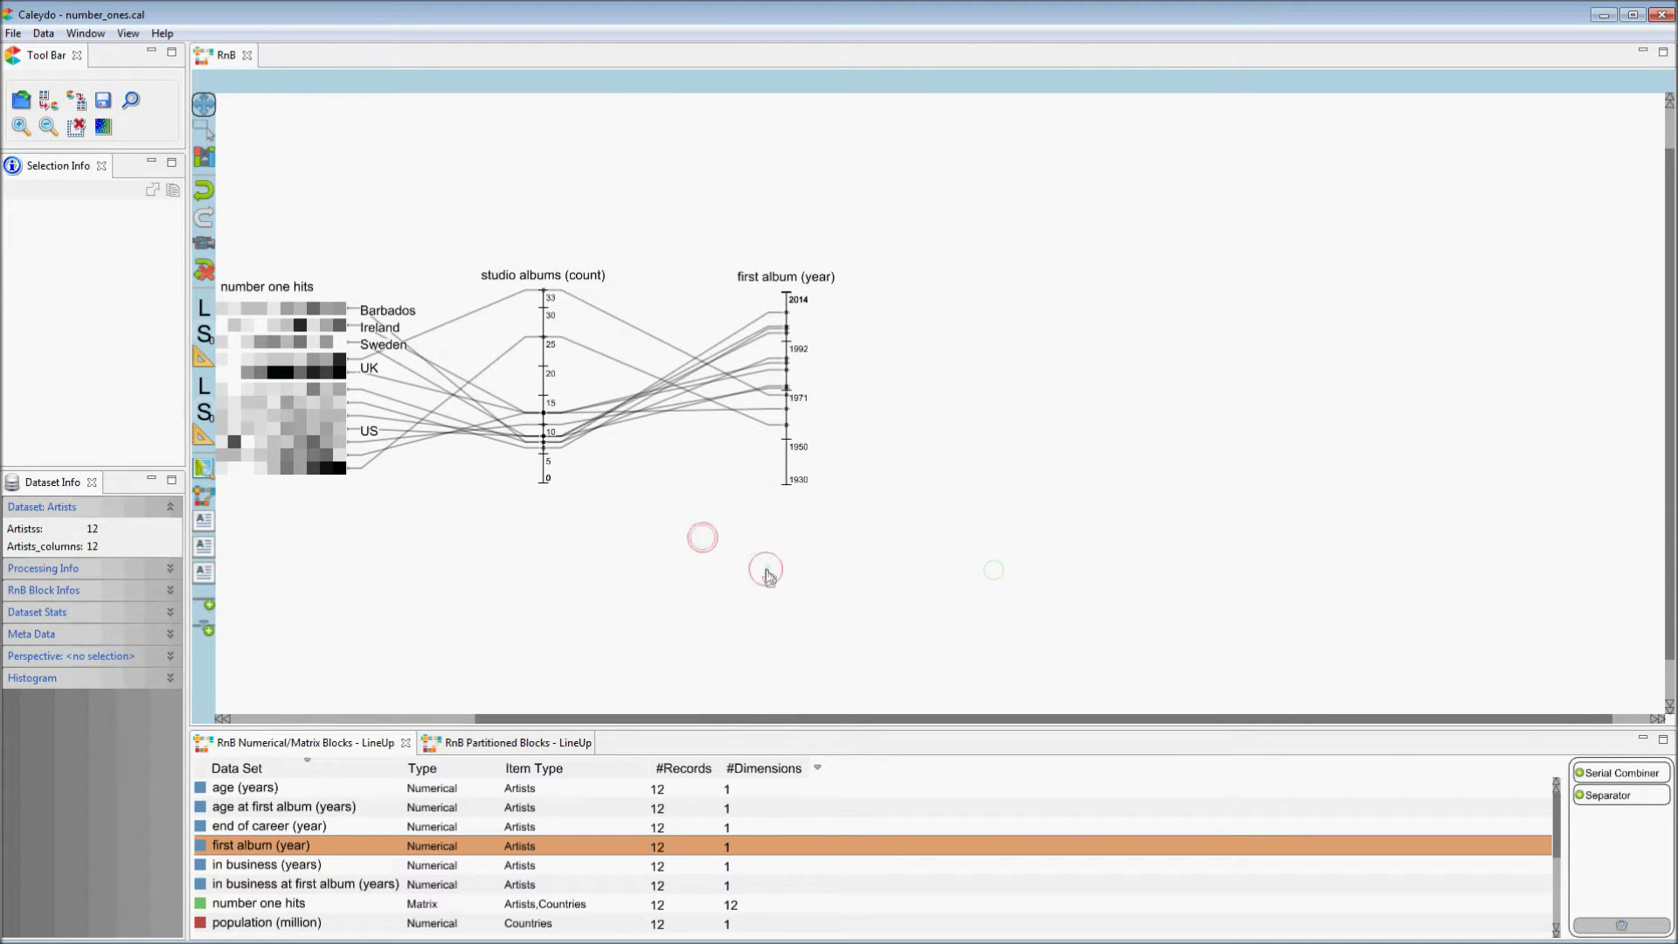
Add start of career (year) as an axis to the right of first album and transpose it to run horizontally.
scroll(271, 865, "down", 3)
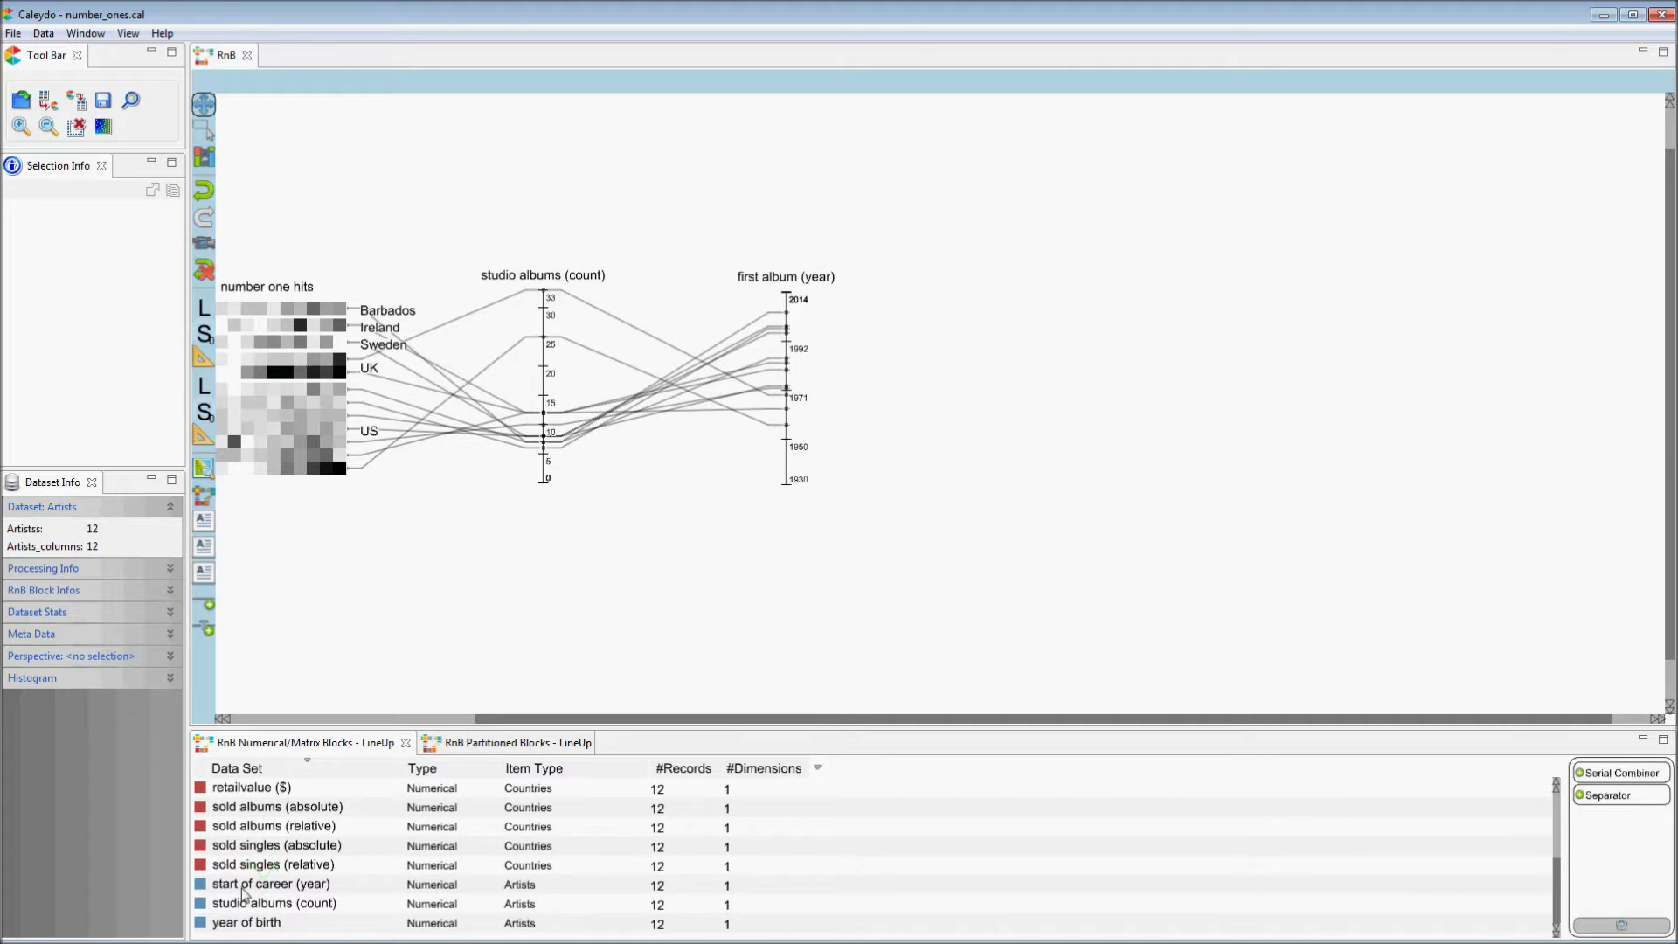
left_click_drag(227, 885, 1104, 358)
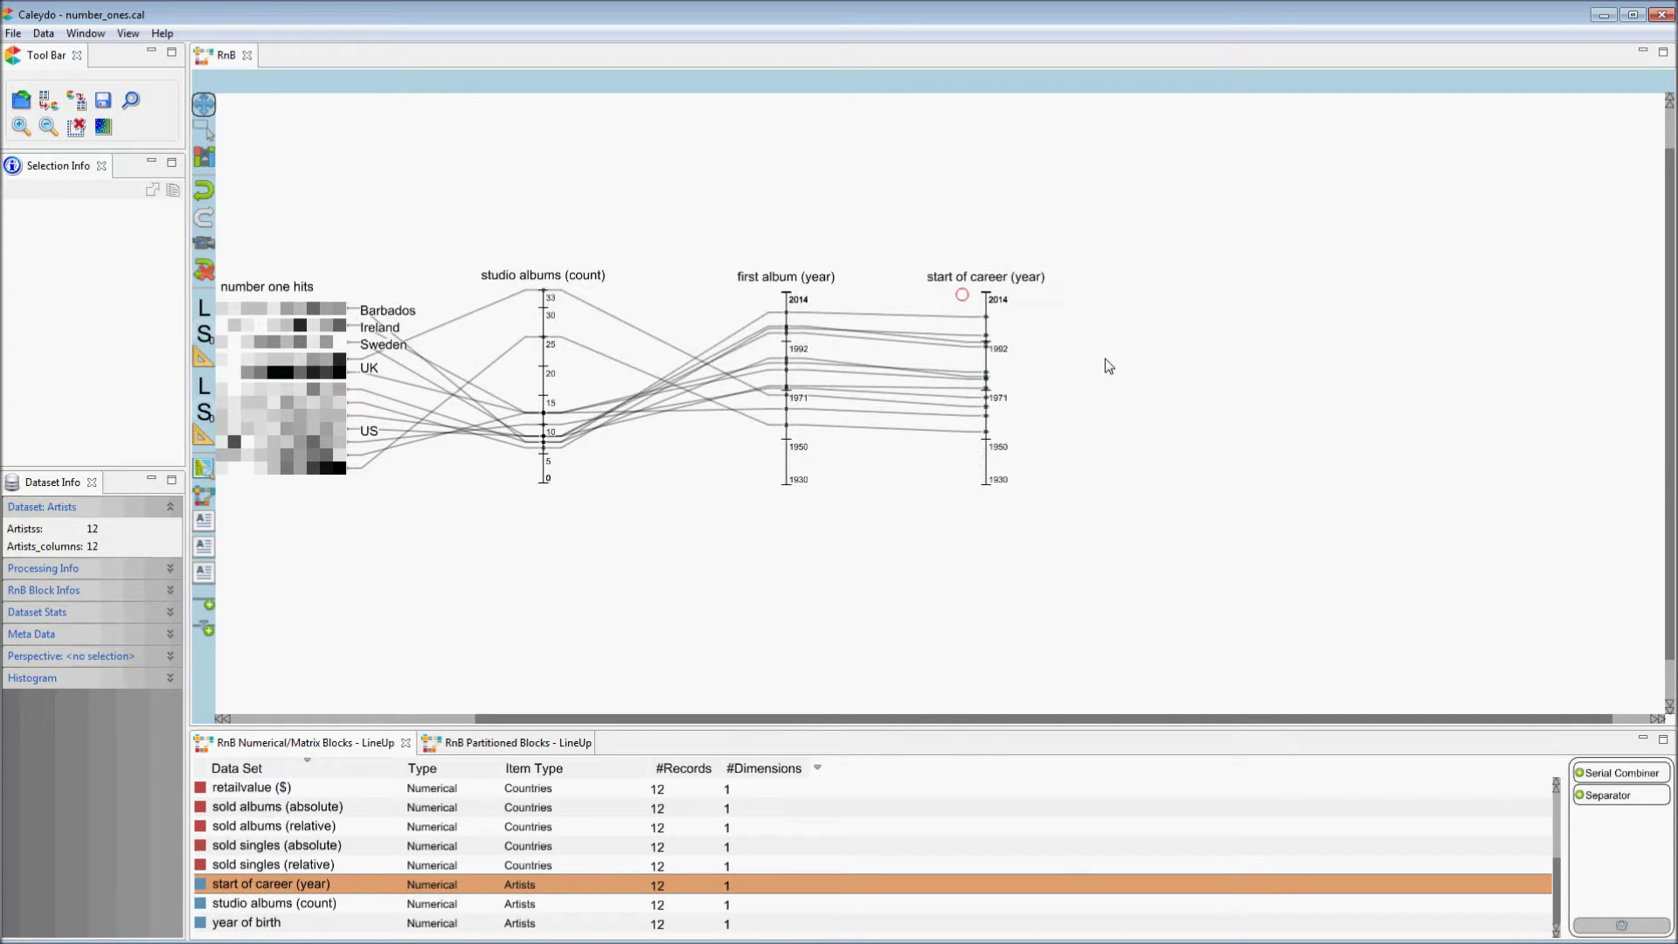
left_click(990, 306)
left_click(882, 273)
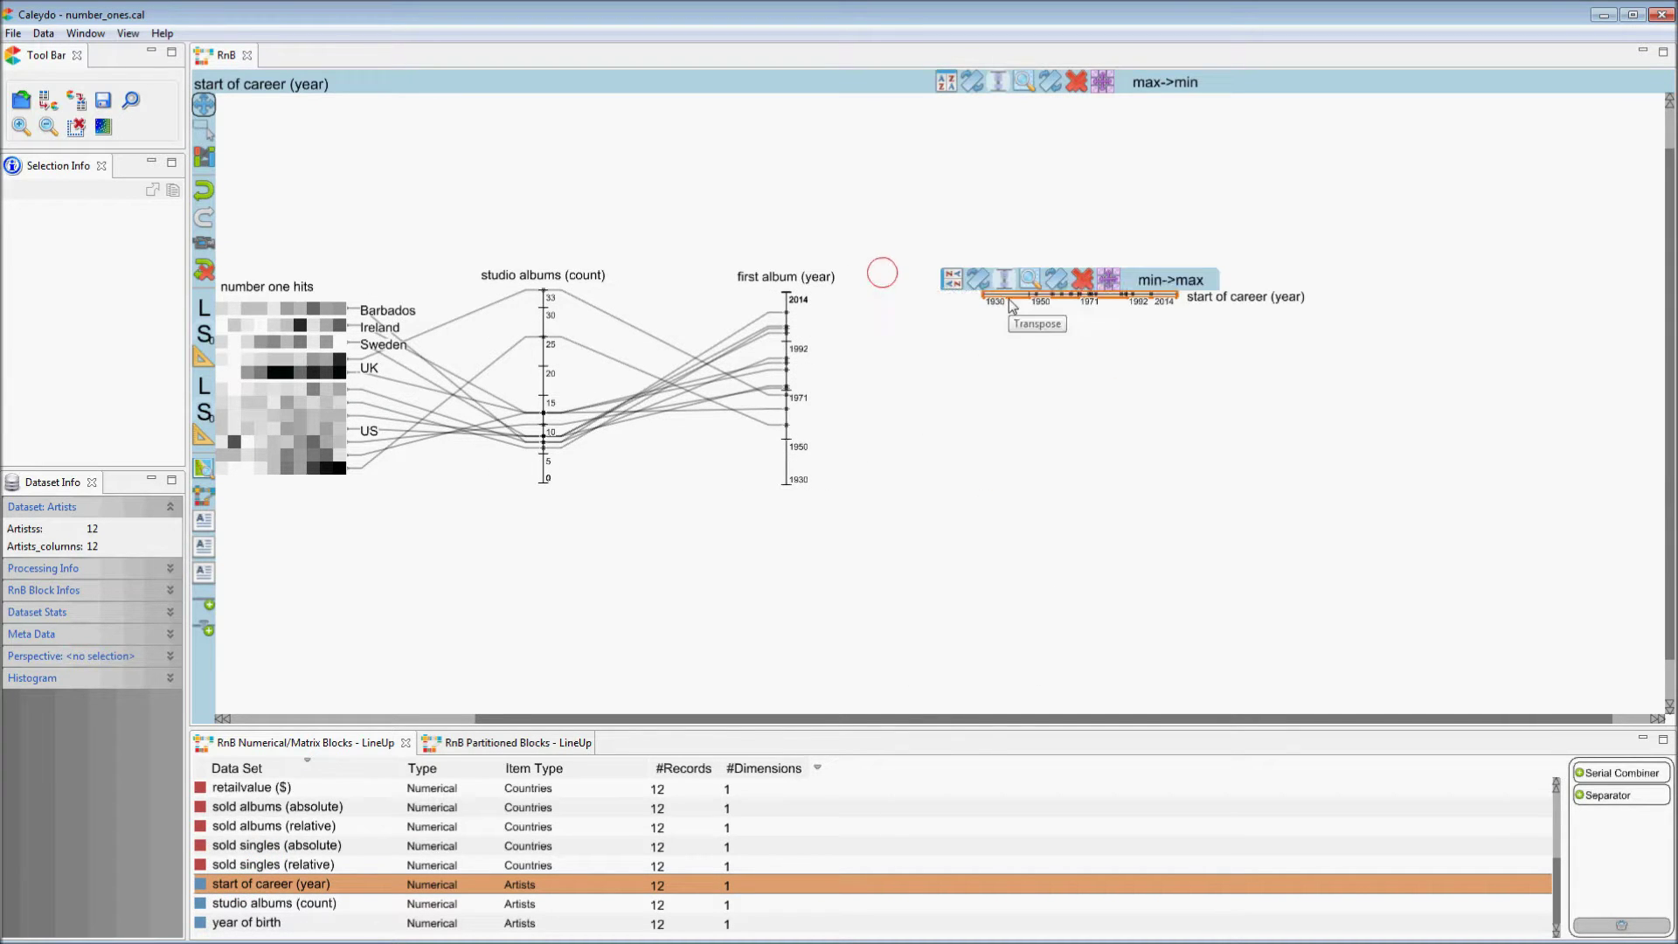
Place the start of career axis at the foot of the first album axis to form a scatterplot.
left_click_drag(1008, 299, 805, 496)
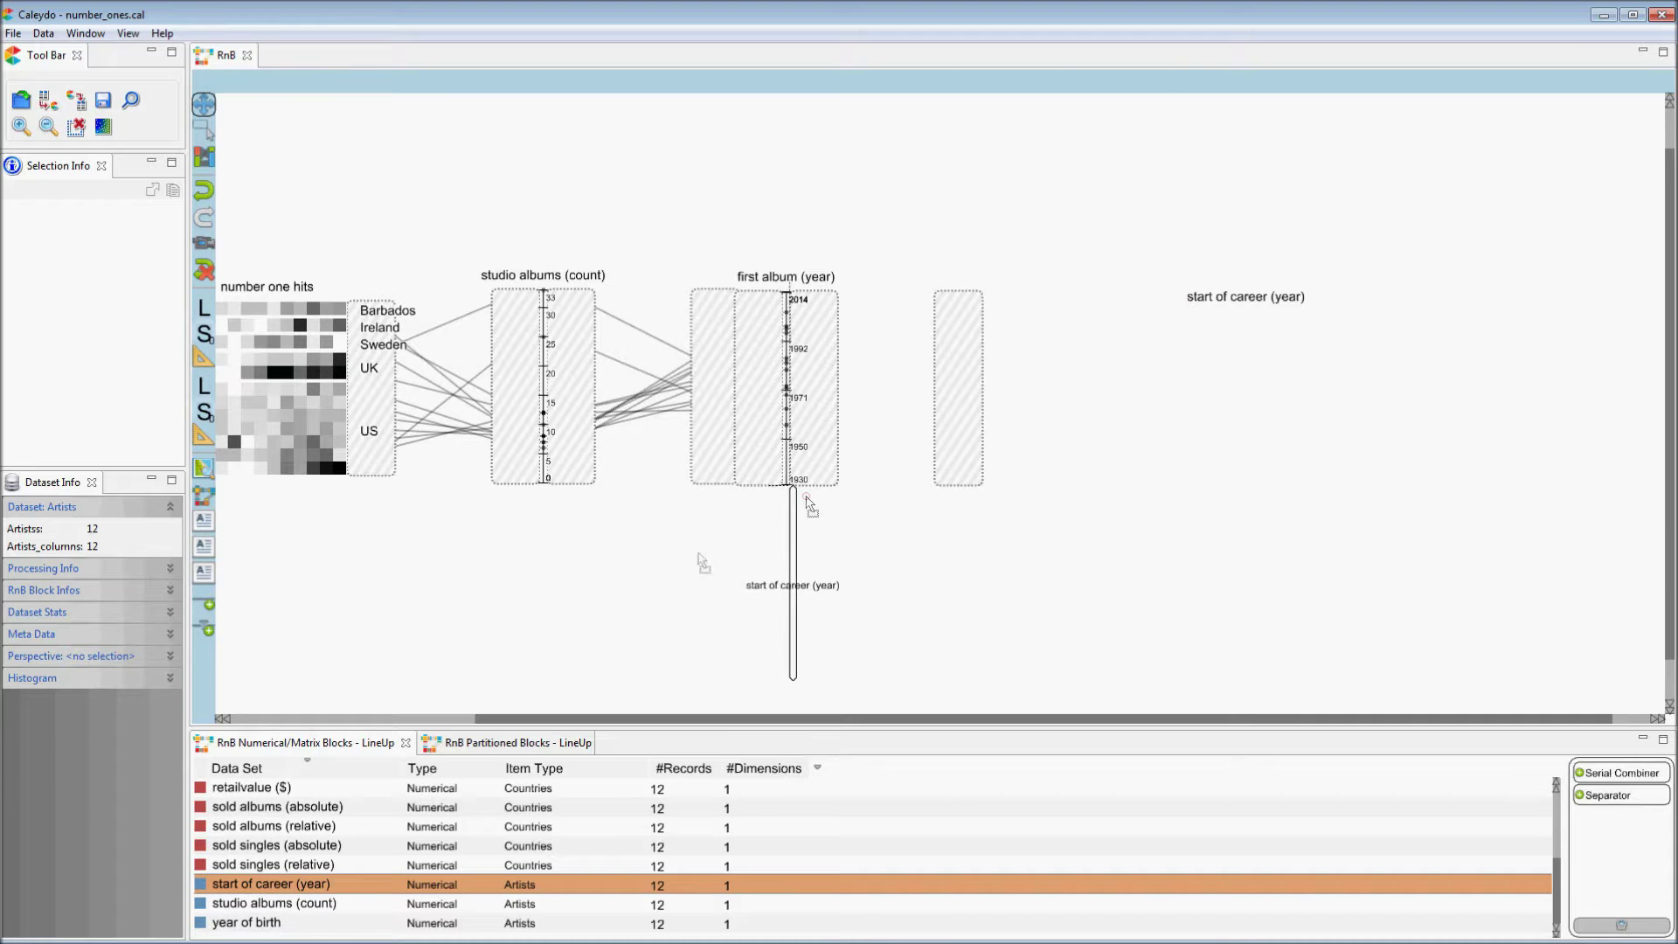
left_click(655, 578)
left_click_drag(797, 595, 796, 538)
Add the career status partitioning of the artists below the start of career axis.
left_click(479, 742)
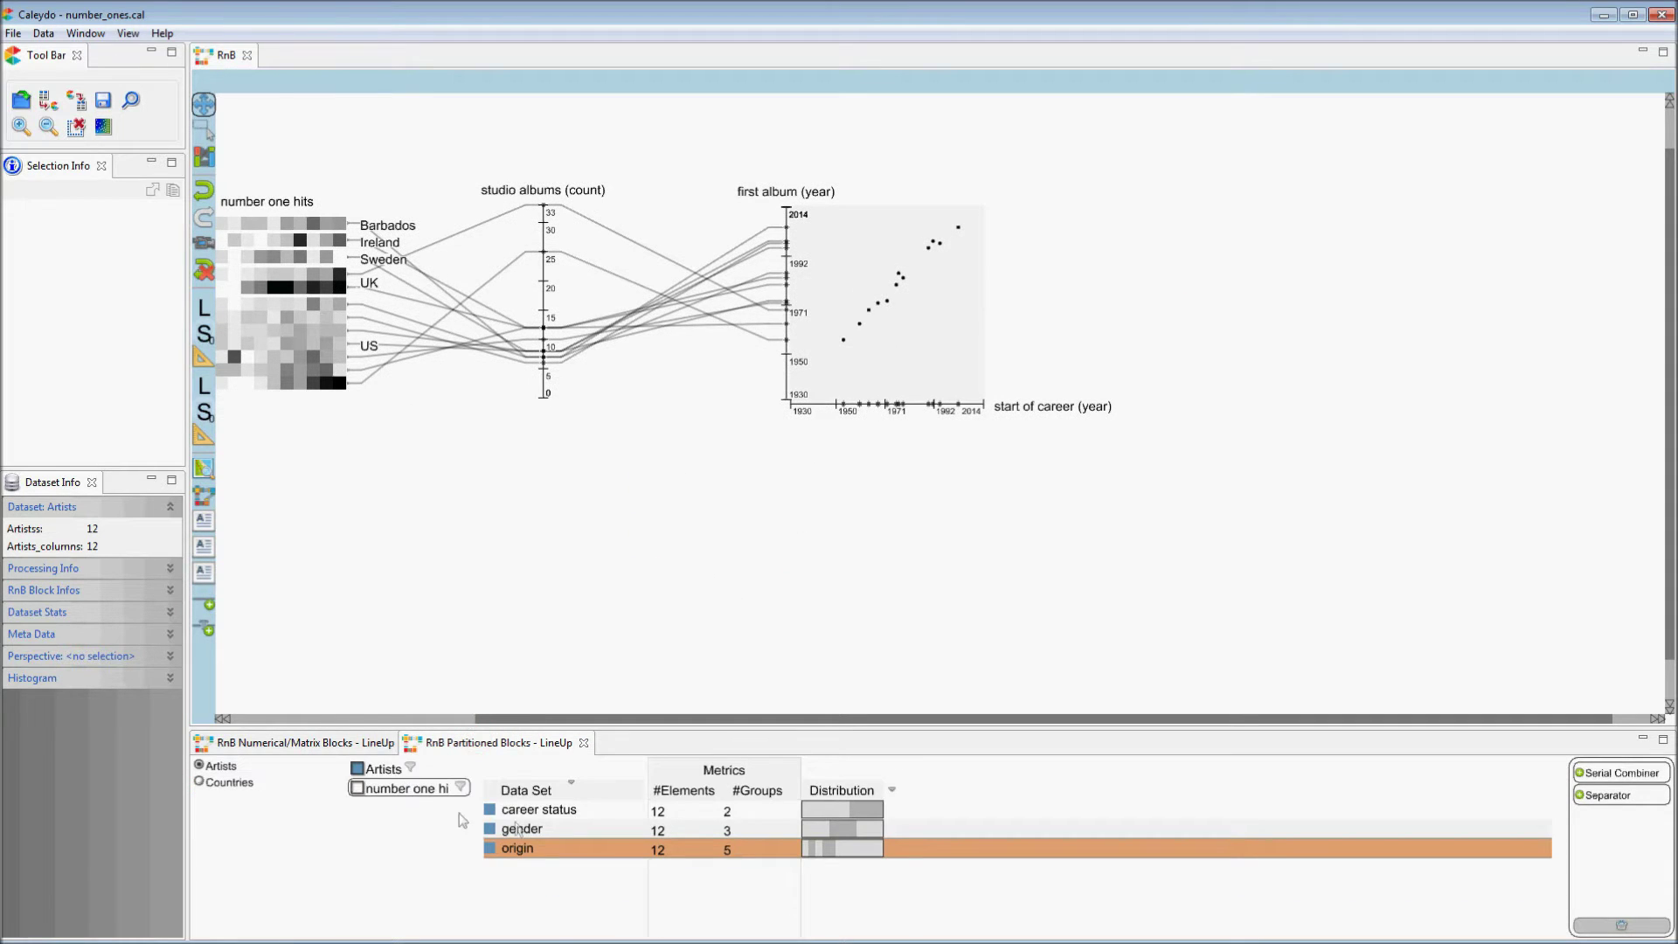
left_click(516, 811)
left_click_drag(513, 815, 945, 576)
left_click(998, 675)
Attach the in business (years) data to the underside of the career status block.
left_click(286, 743)
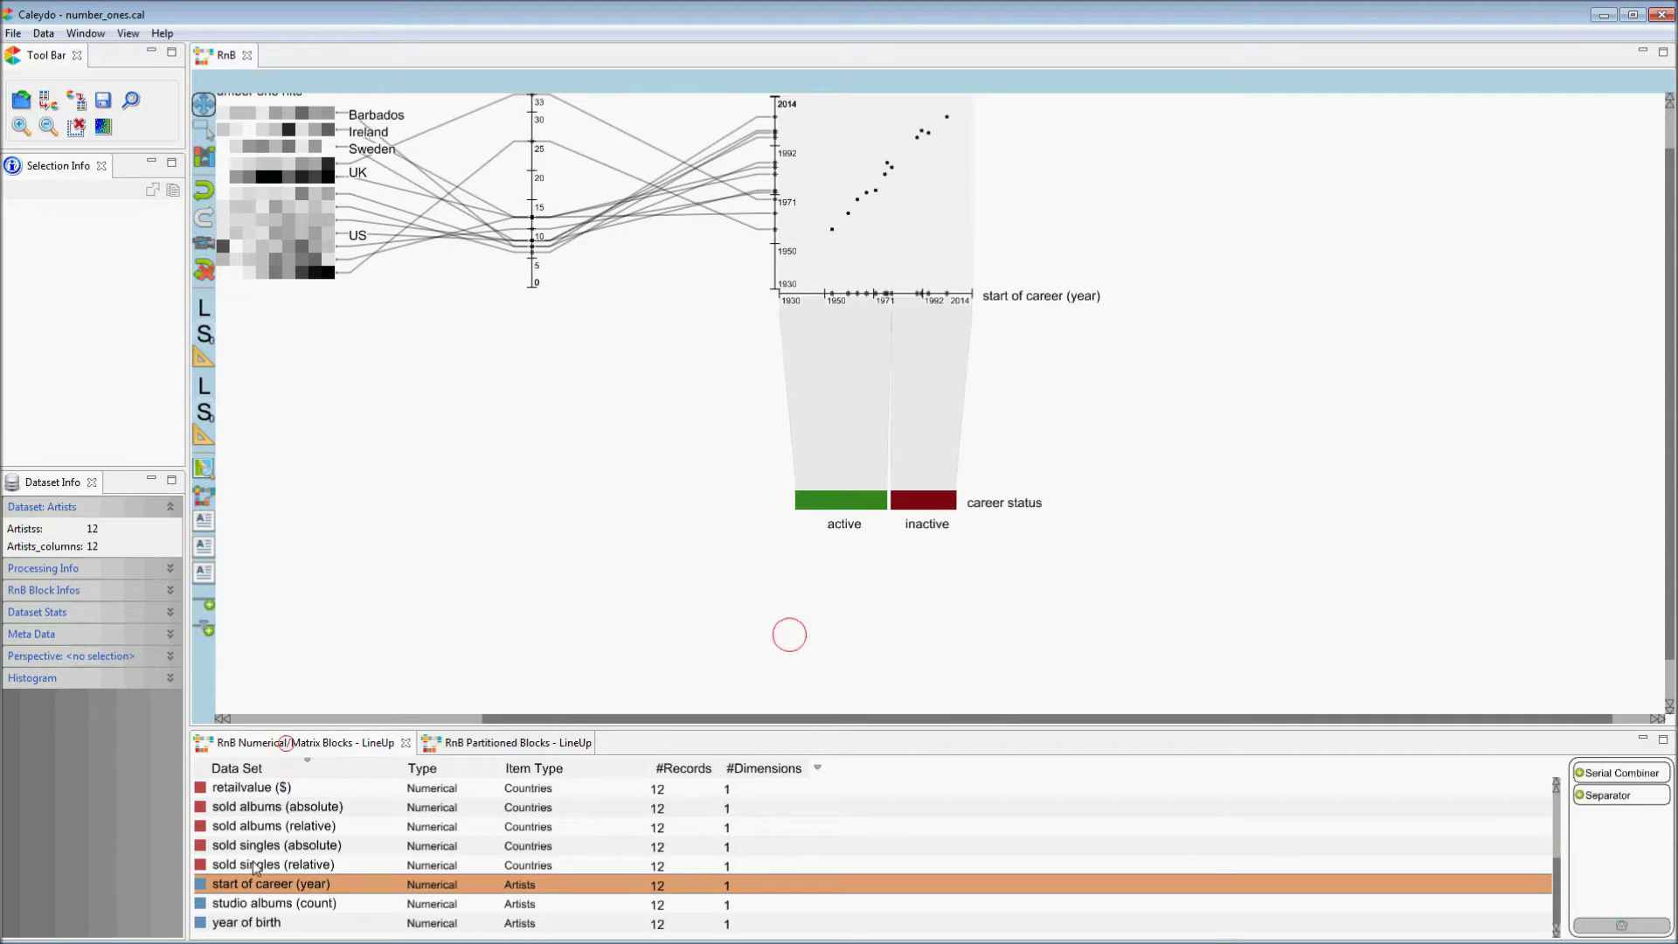
left_click(253, 867)
scroll(254, 871, "up", 3)
left_click_drag(254, 865, 845, 546)
left_click(845, 544)
left_click(986, 619)
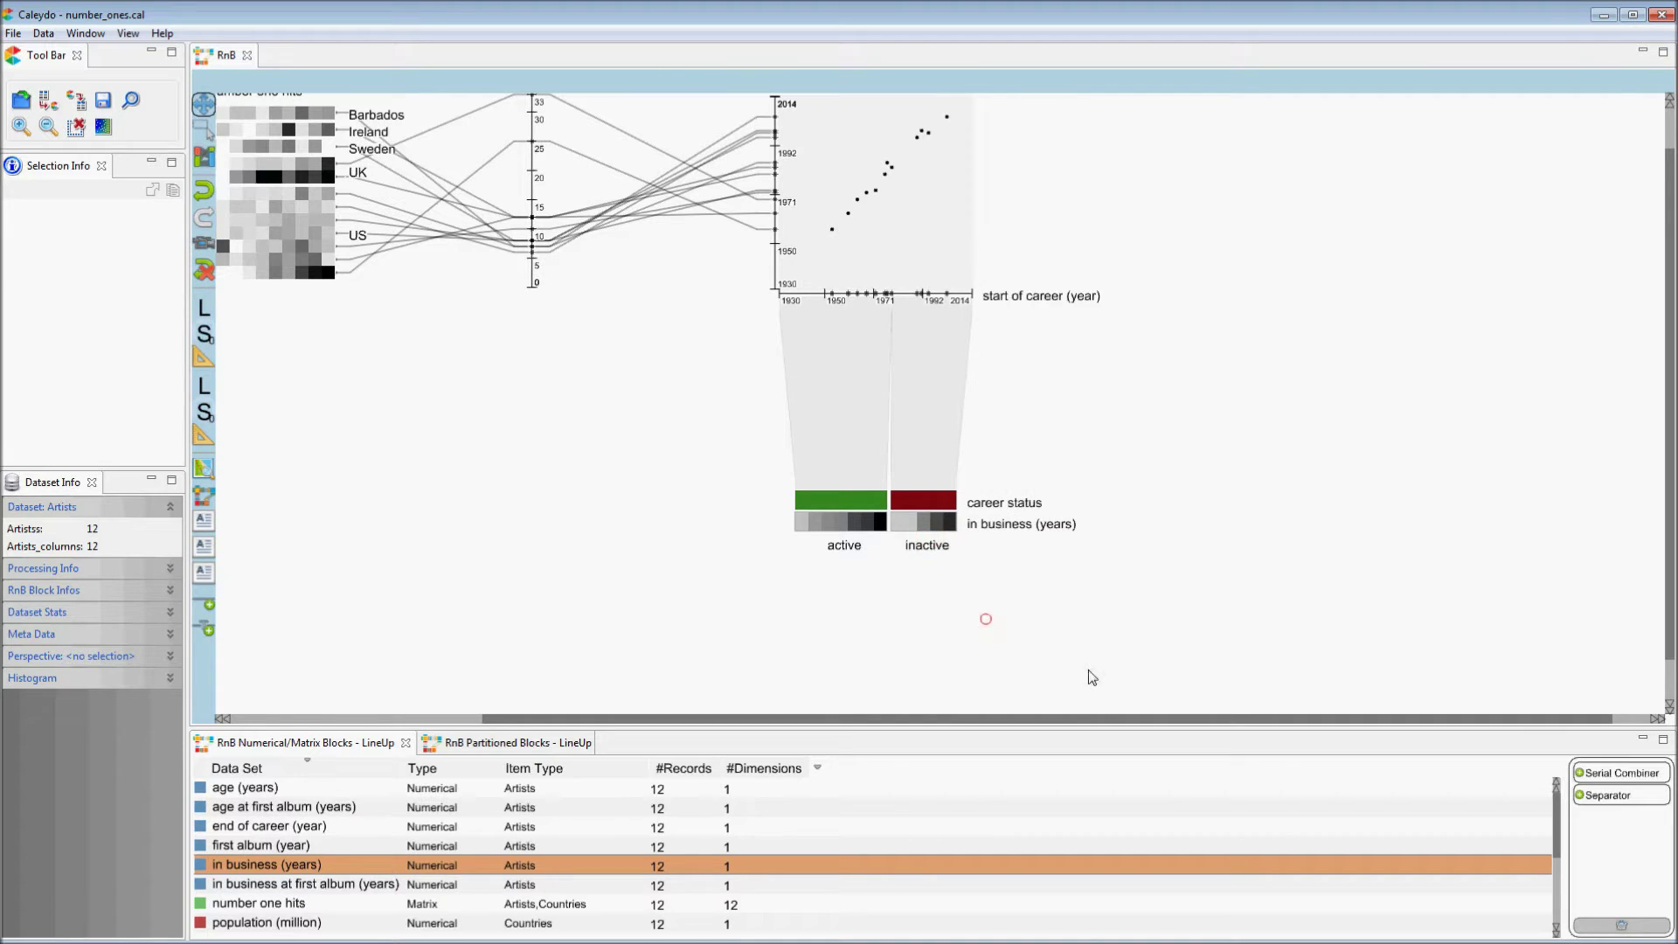
Move the career status and in business blocks together up towards the start of career axis.
left_click_drag(1088, 670, 612, 437)
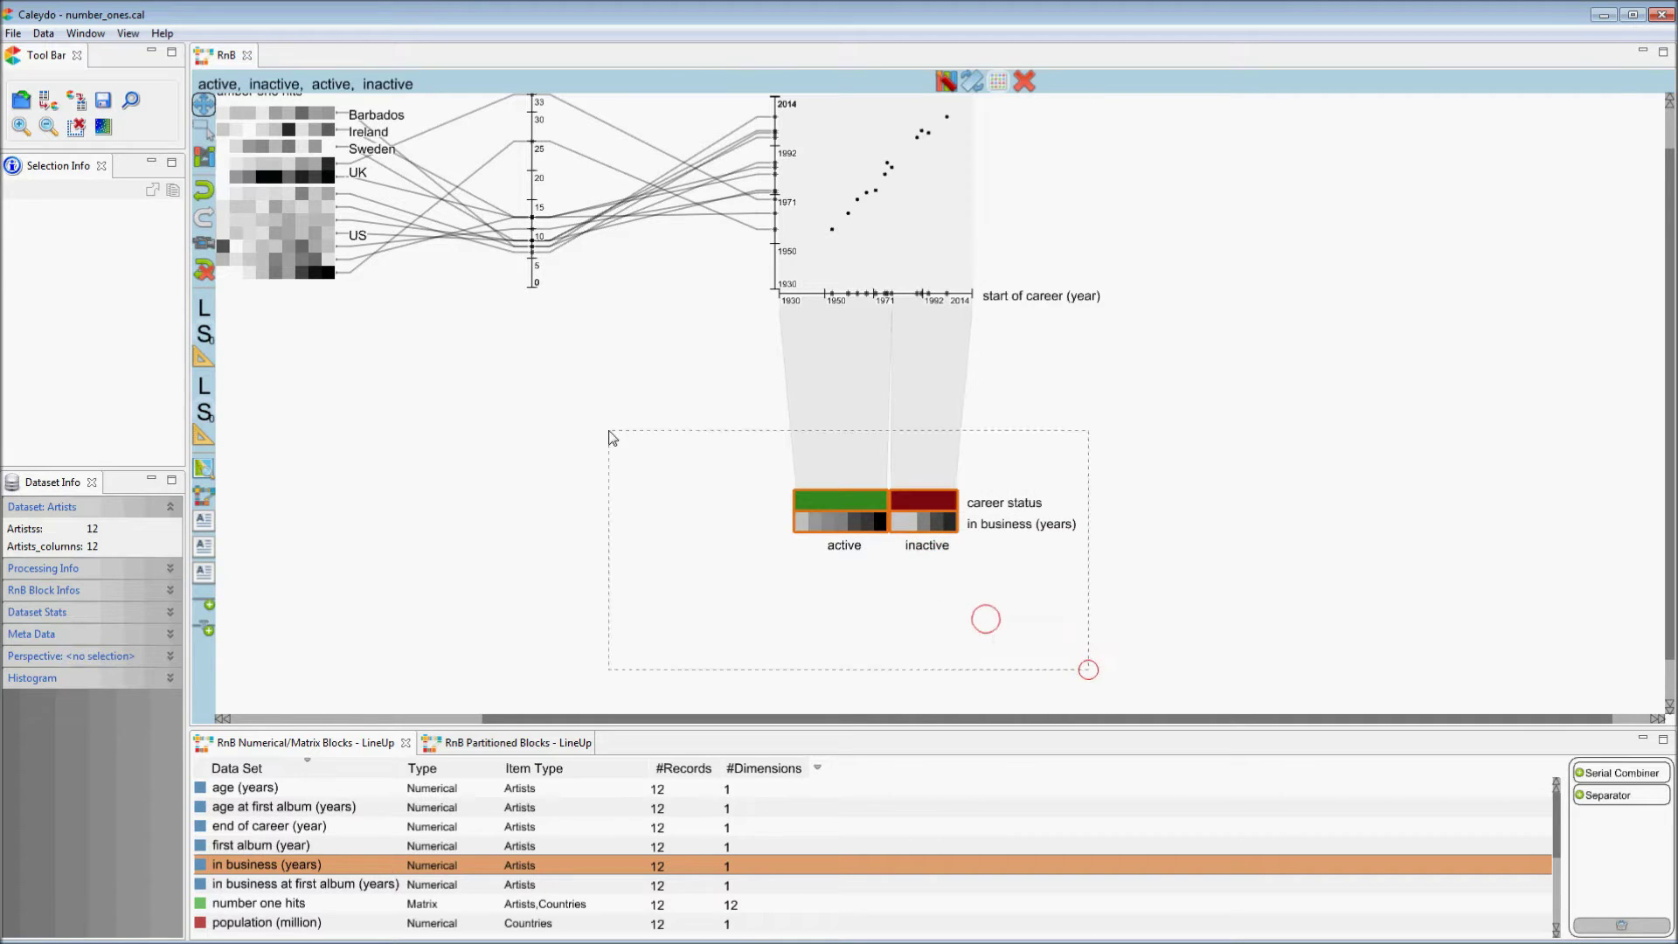
left_click(672, 376)
Split the start of career–career status bands into individual lines and reverse the career status sort order.
mouse_move(815, 349)
left_click(800, 408)
left_click(913, 405, "ctrl")
left_click(761, 382)
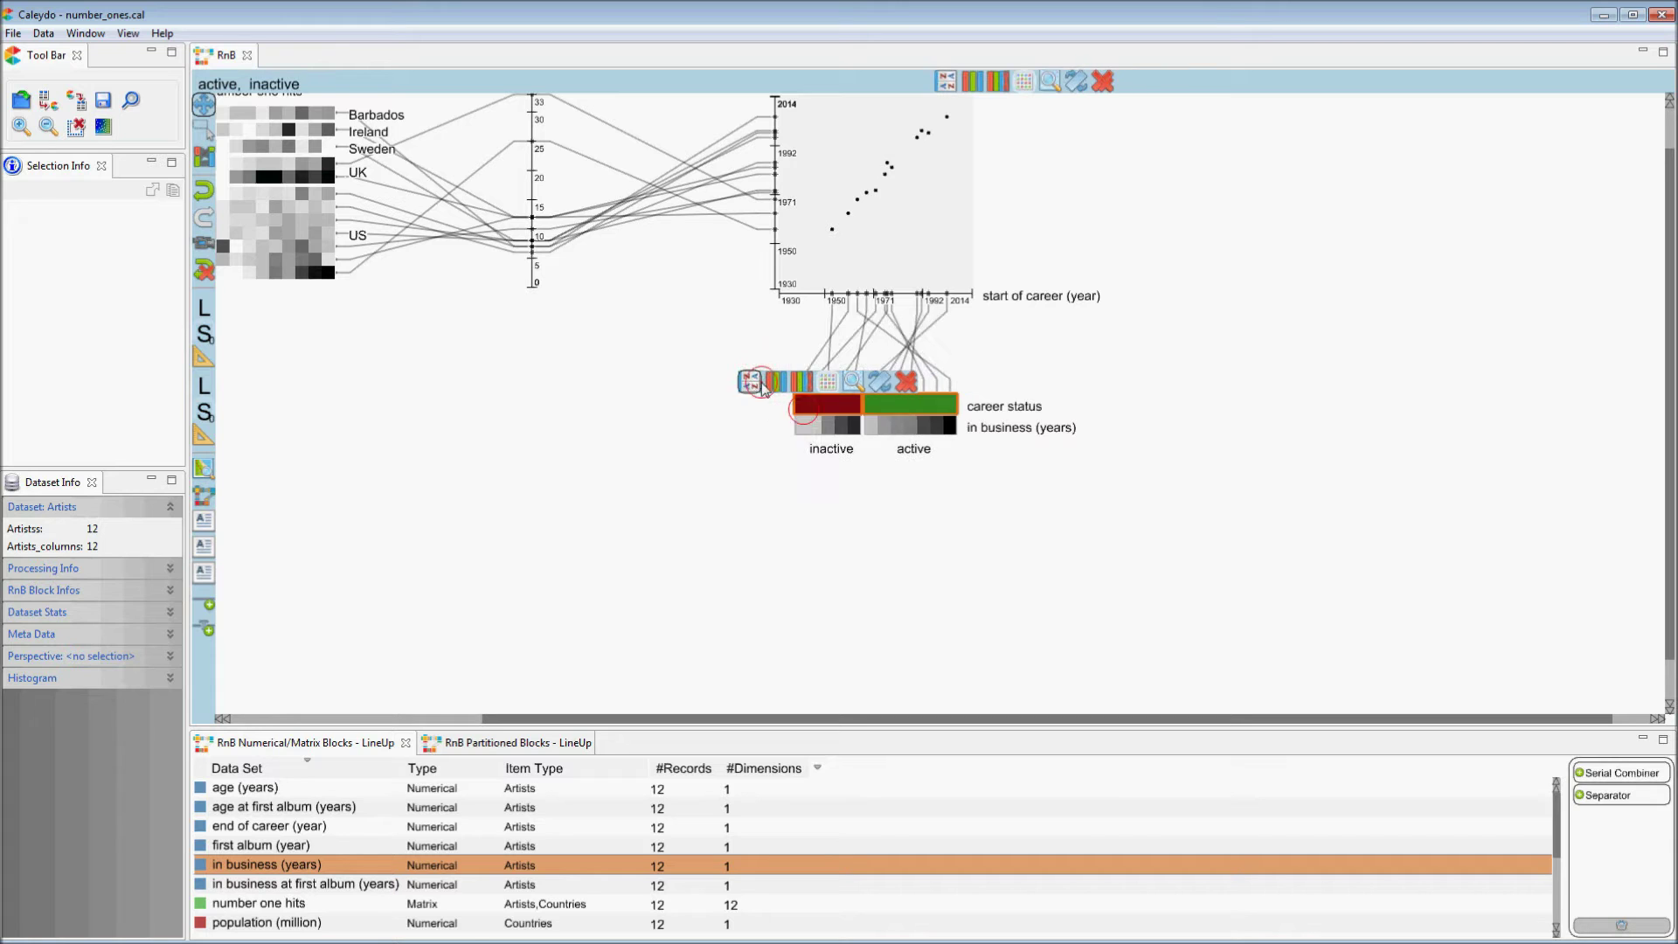
left_click(713, 454)
Nudge the sorted career status and in business blocks further up, close beneath the scatterplot.
left_click_drag(710, 494, 1090, 408)
key("Up")
key("Up")
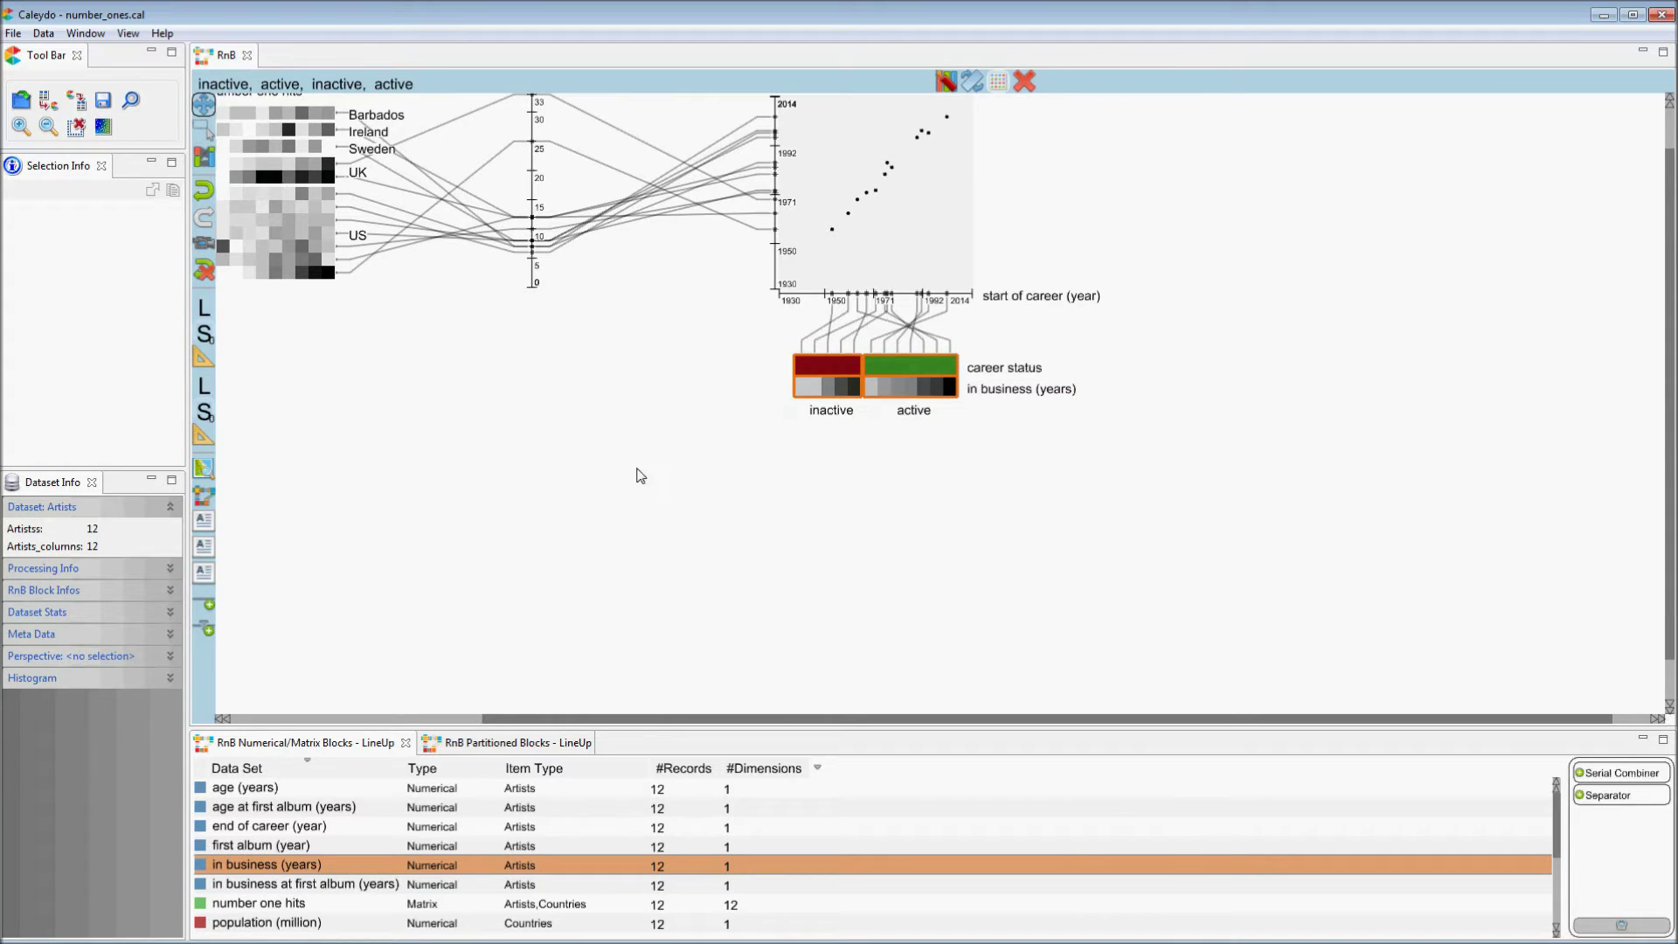
left_click(636, 467)
Attach the artists' labels to the left side of the gender block.
left_click_drag(478, 407, 977, 557)
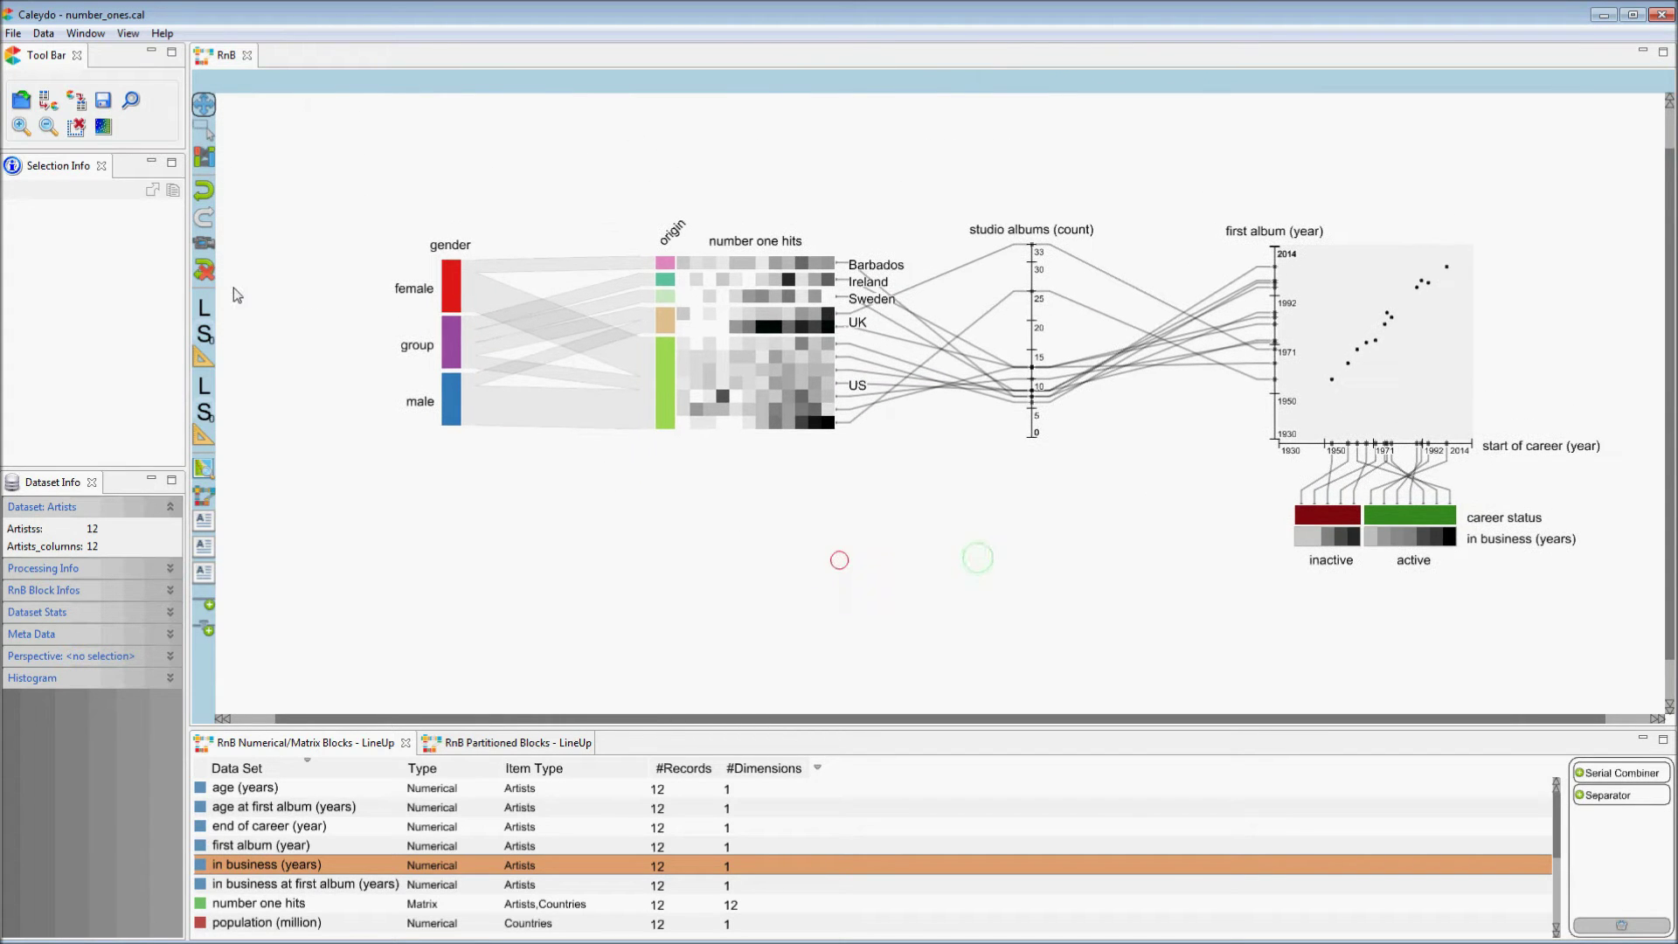
left_click(203, 306)
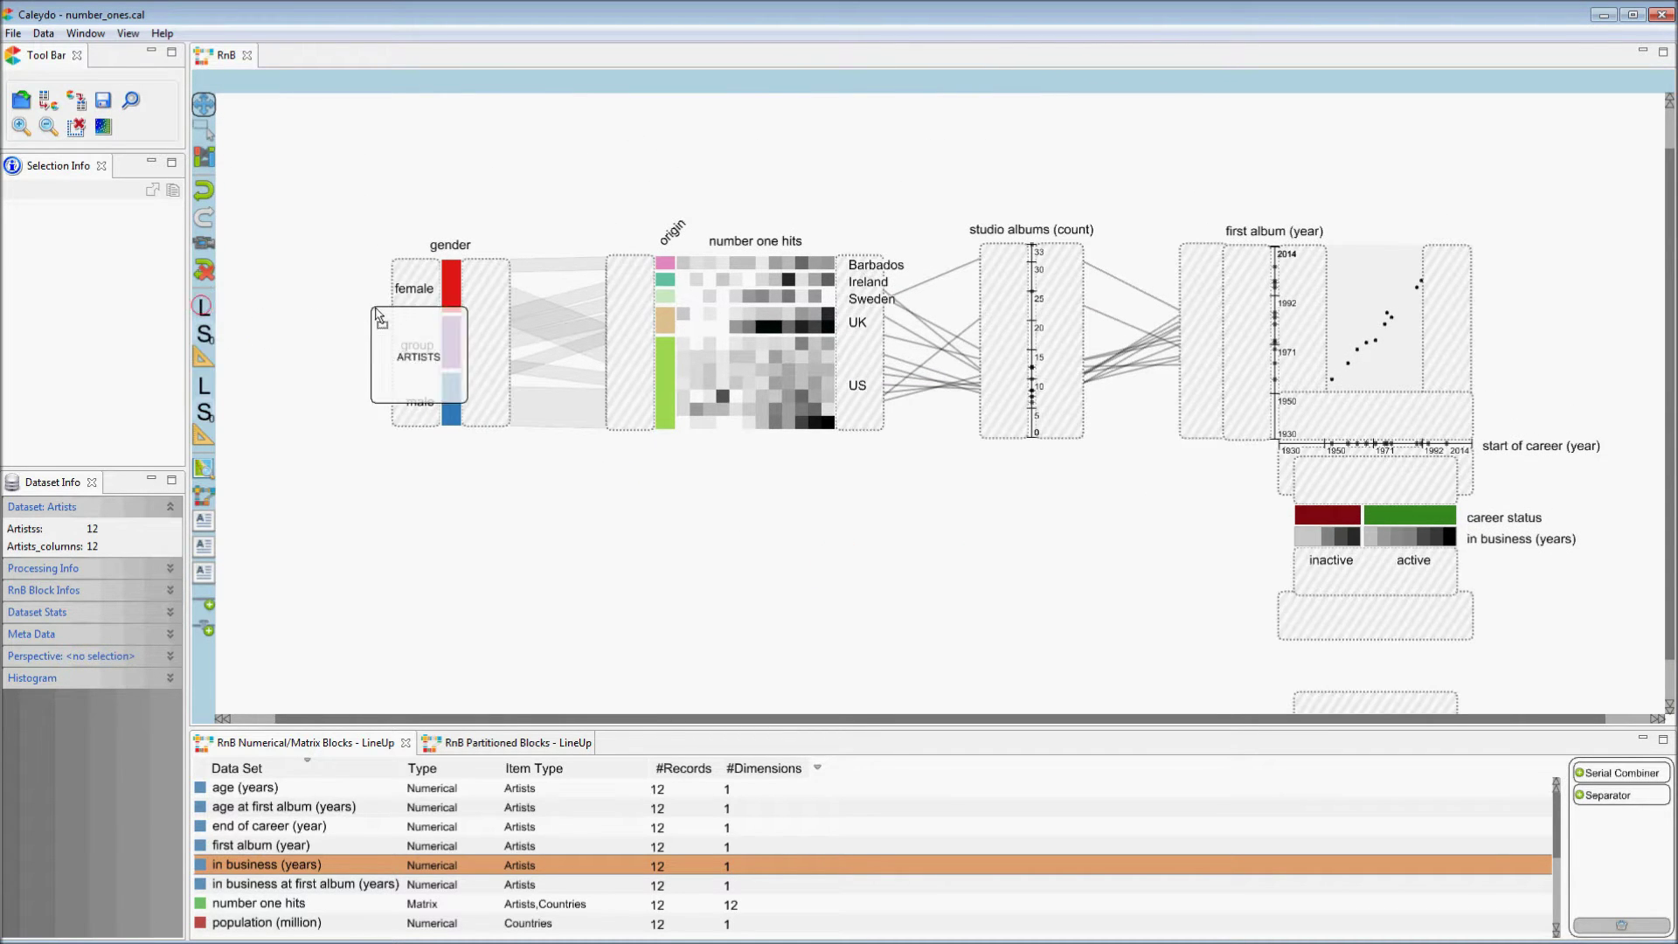
left_click(376, 549)
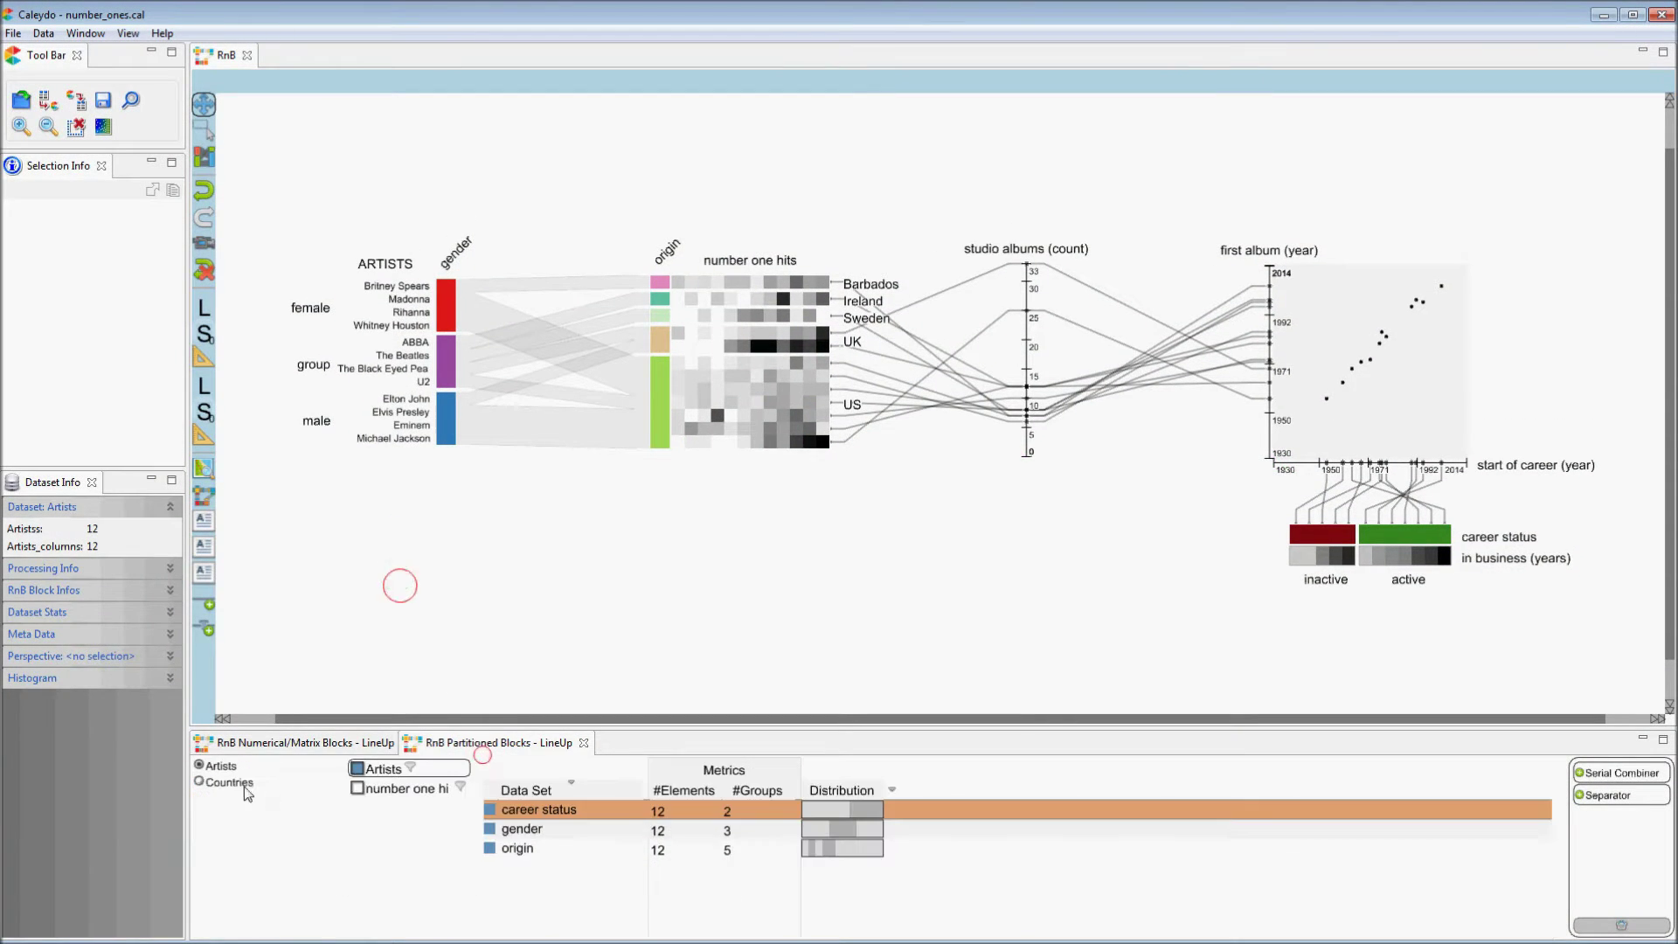
Attach the continent partitioning of the countries to the upper edge of the number one hits matrix.
left_click(240, 784)
left_click_drag(528, 809, 808, 249)
left_click(581, 206)
Group the columns of the number one hits matrix by continent.
left_click(705, 265)
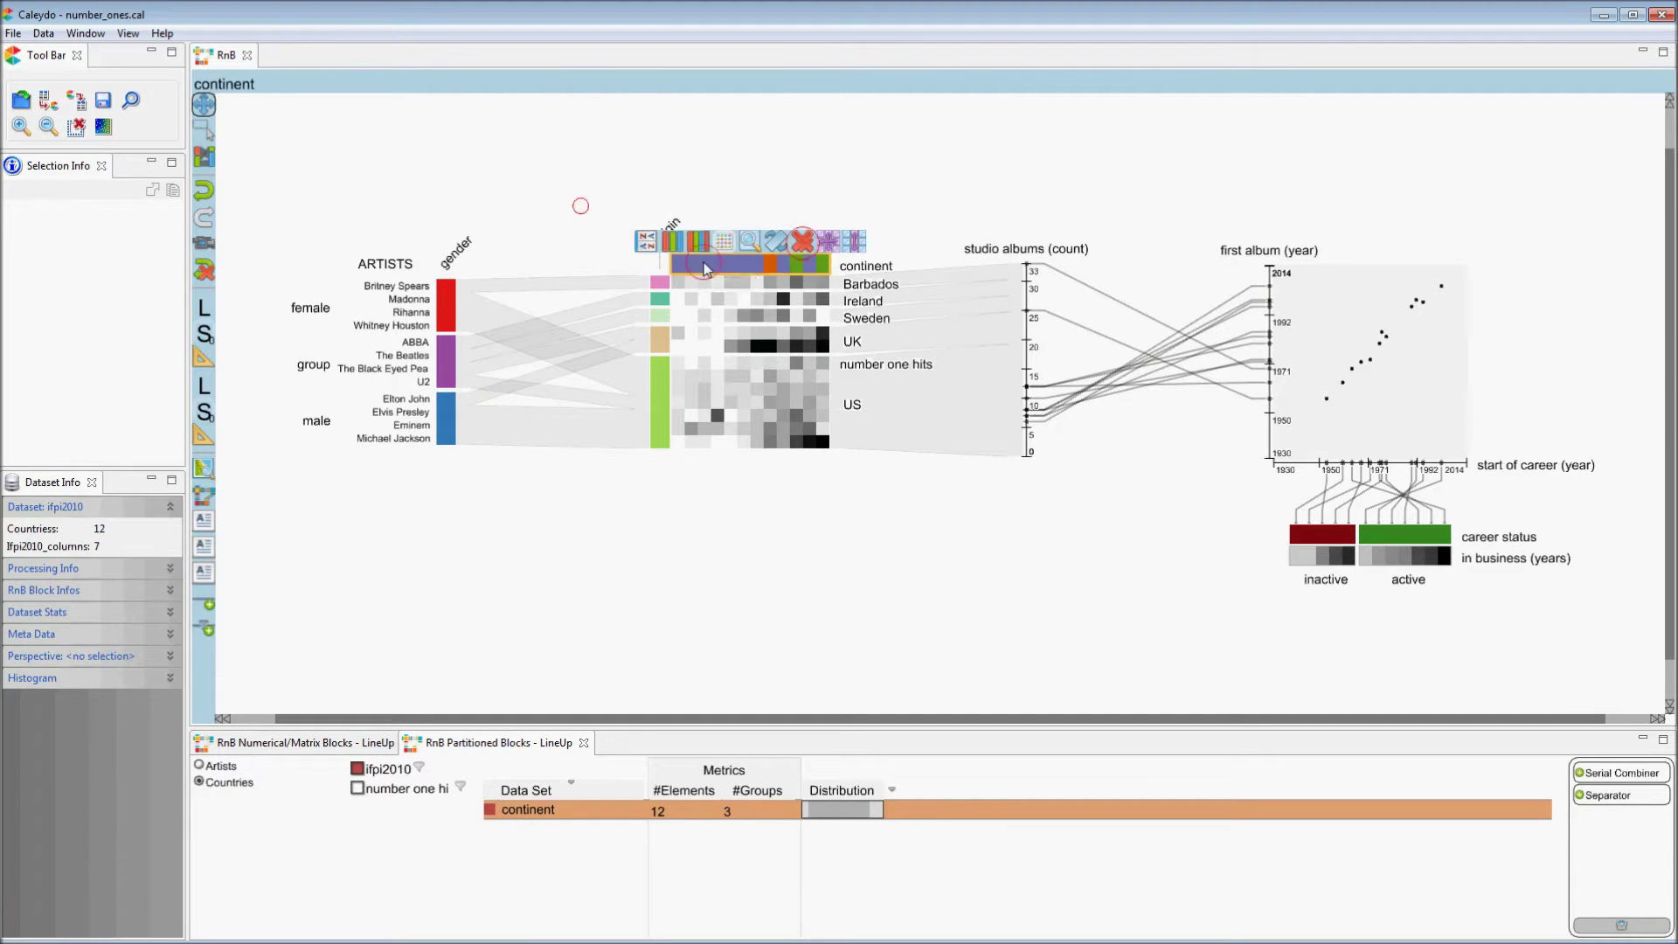
left_click(672, 242)
left_click(573, 185)
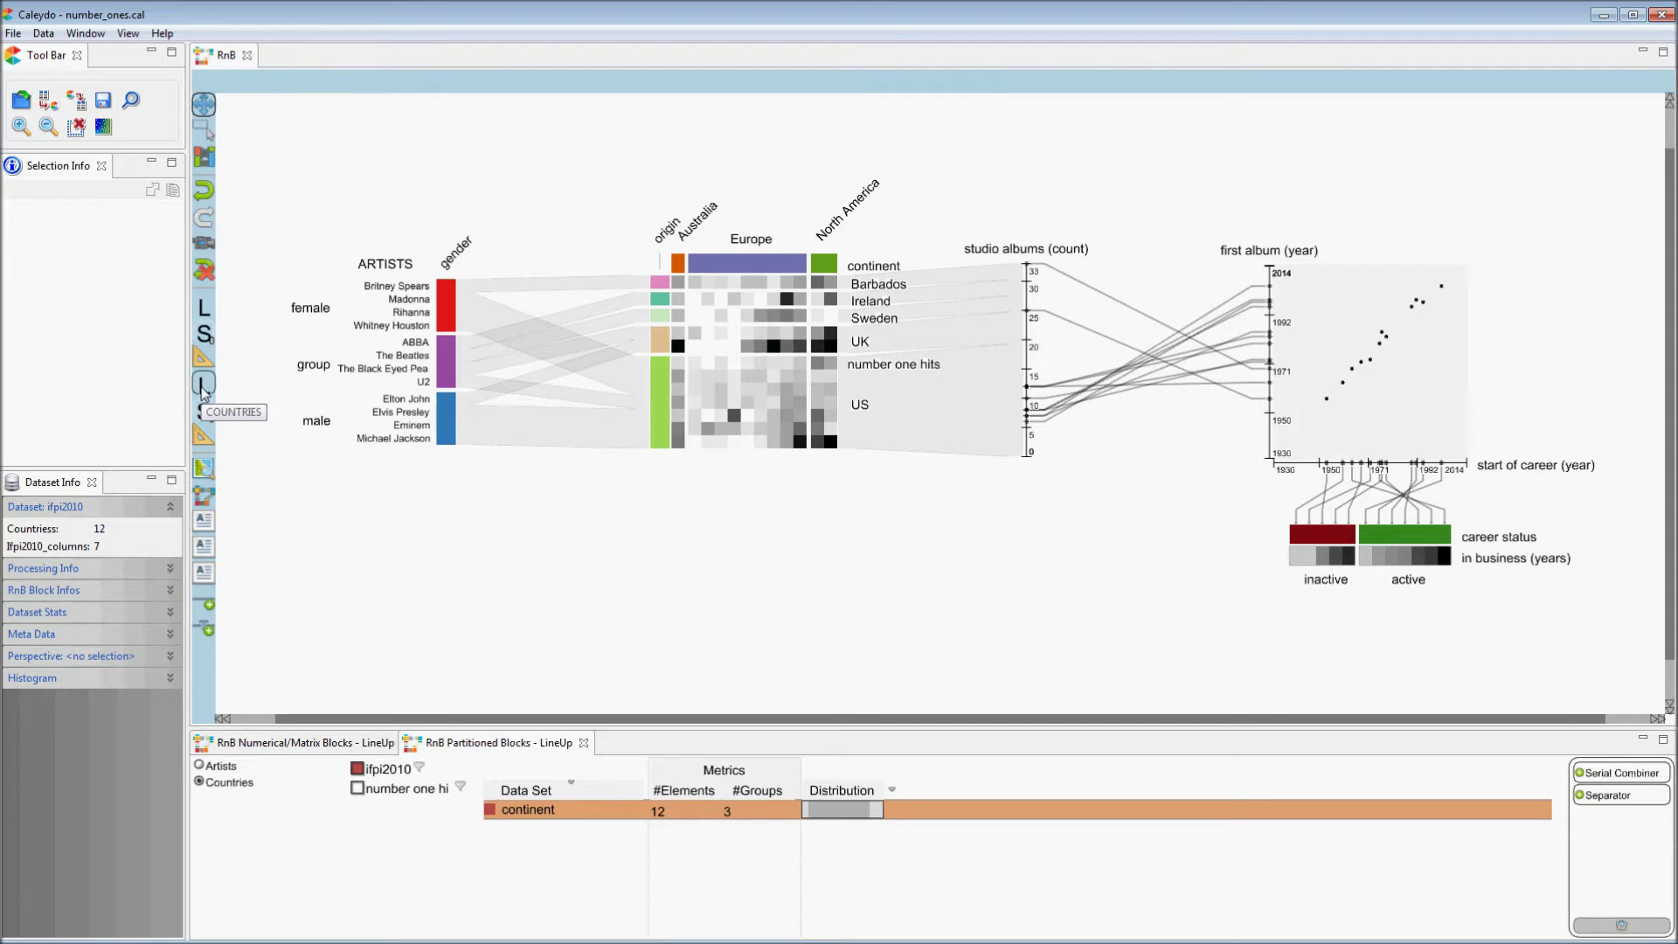
Attach the countries' labels above the continent block.
left_click_drag(203, 385, 733, 229)
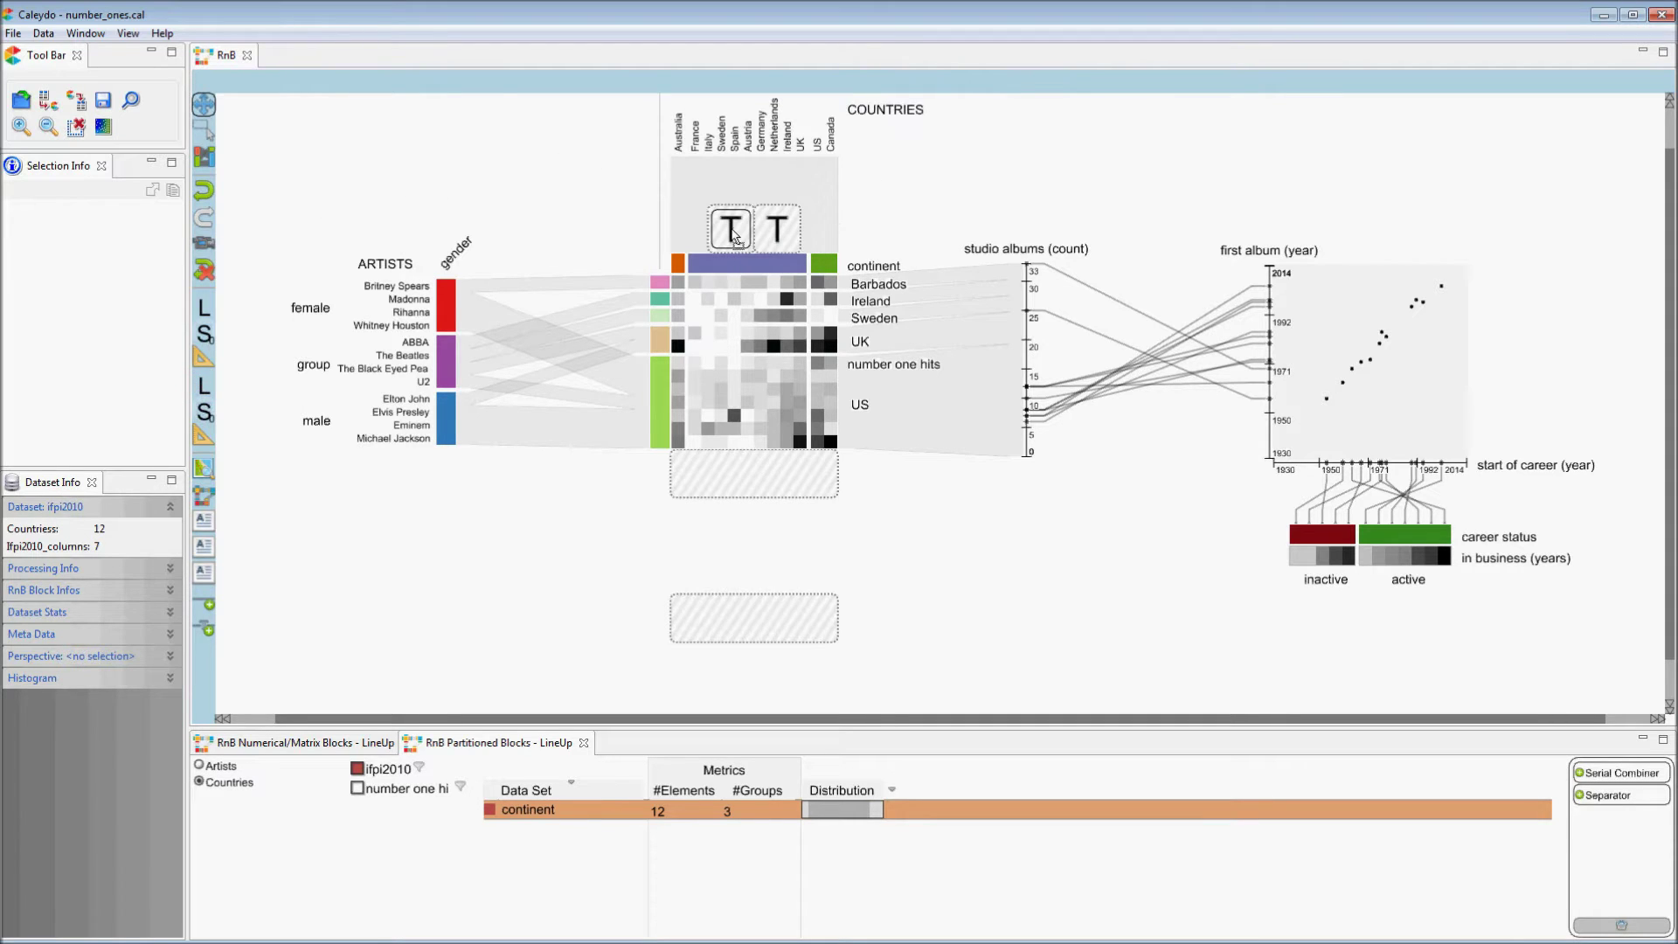
left_click(551, 207)
Restore the individual artist lines between the continent-grouped matrix and the studio albums axis.
left_click(561, 606)
scroll(876, 430, "up", 1)
left_click(877, 575)
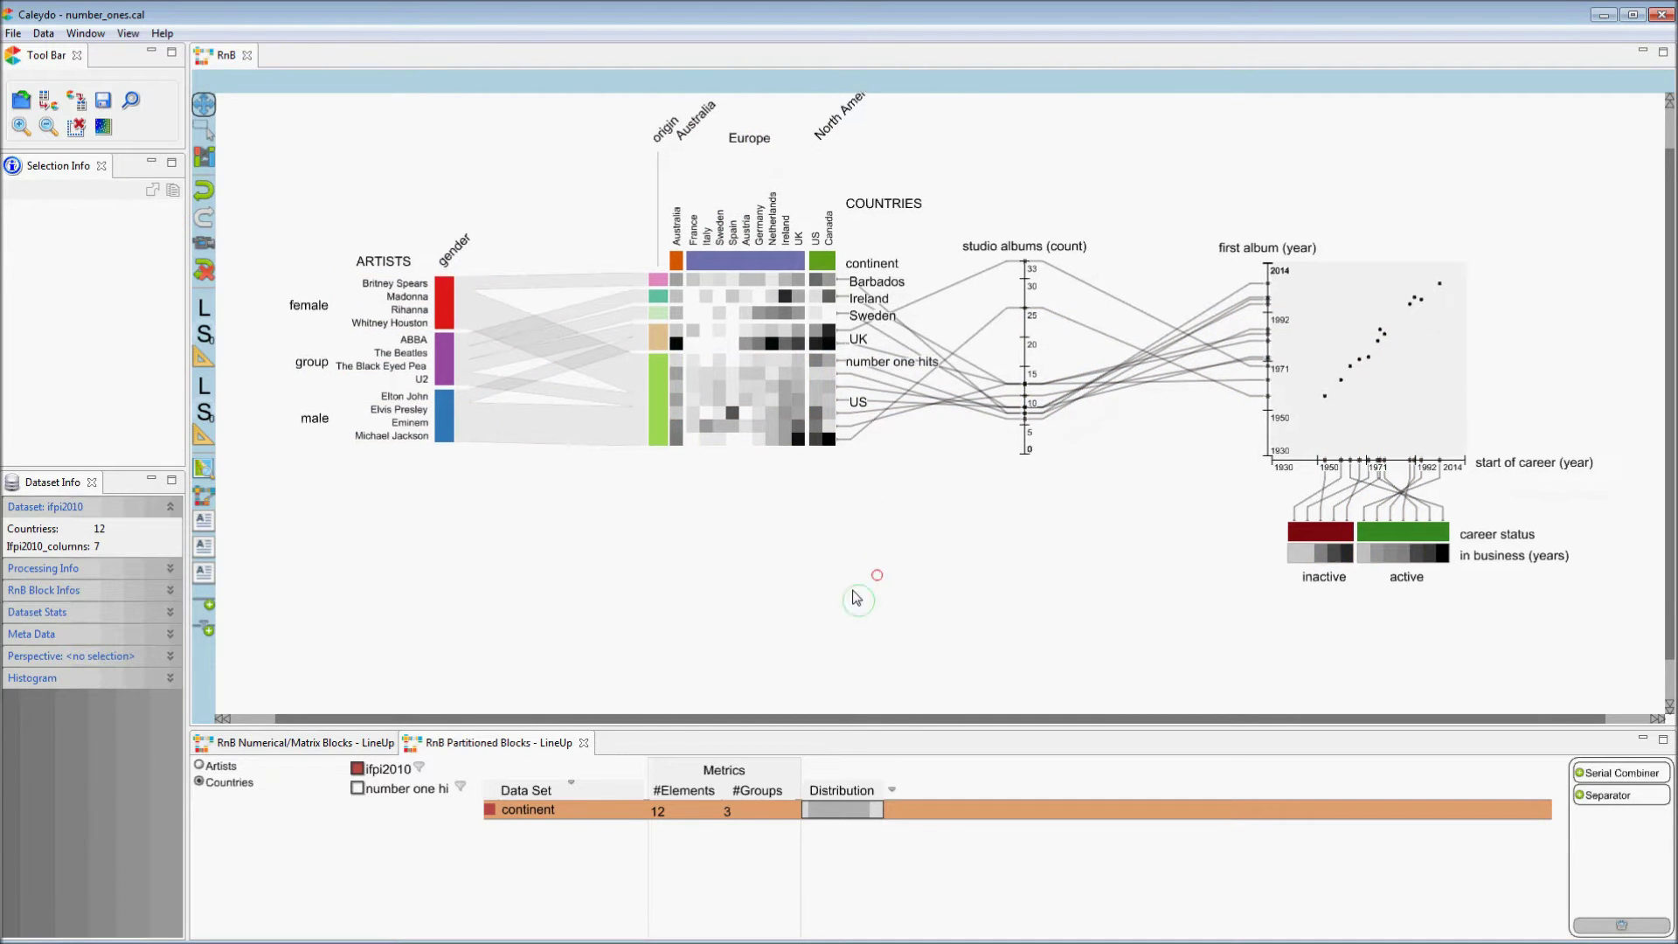
Attach population (million) as a bar plot to the underside of the number one hits matrix.
left_click(308, 742)
left_click(254, 845)
scroll(256, 874, "down", 1)
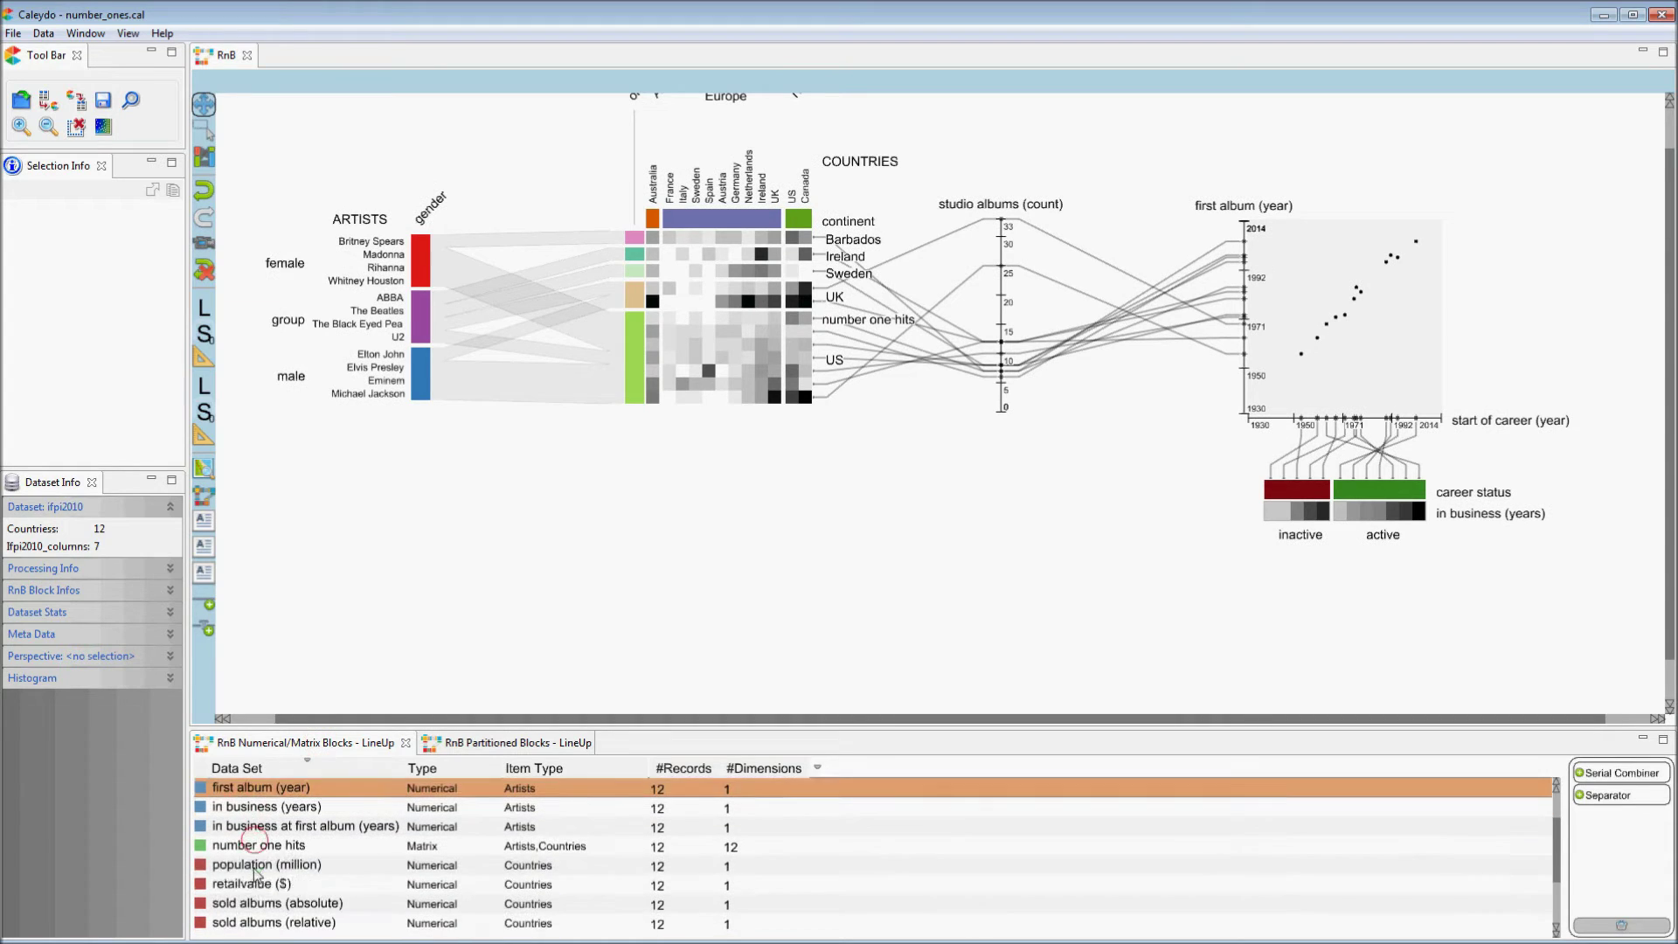
left_click_drag(256, 865, 725, 524)
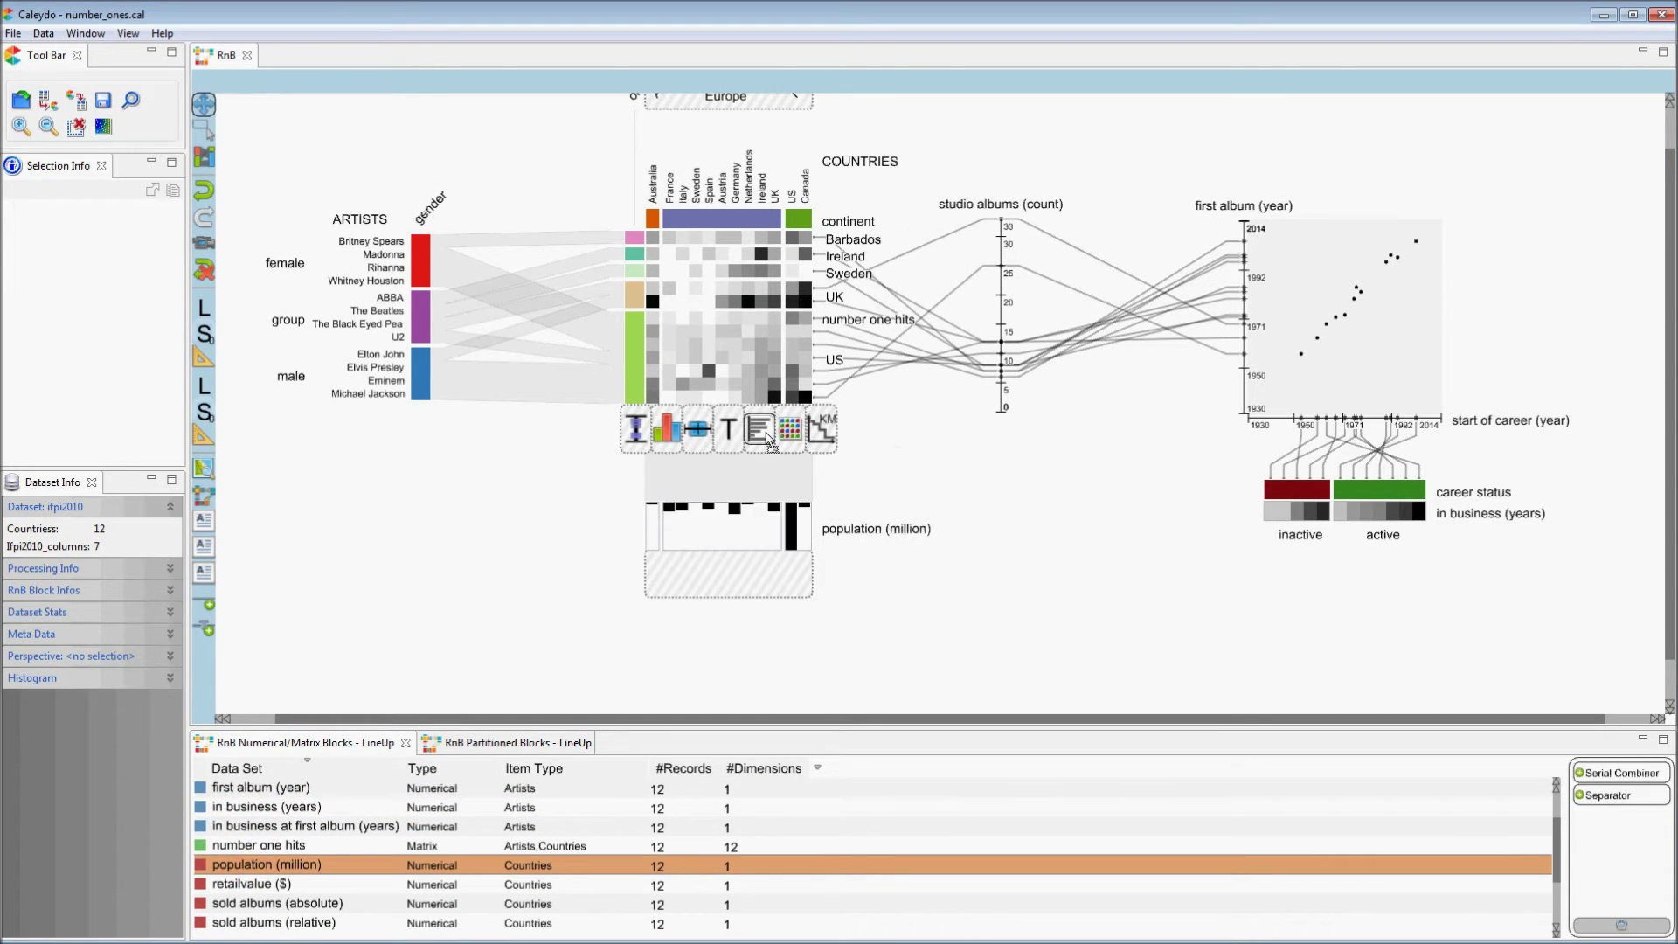
Add retailvalue ($) below the population bars as a separate block of histograms per continent.
left_click_drag(224, 884, 725, 595)
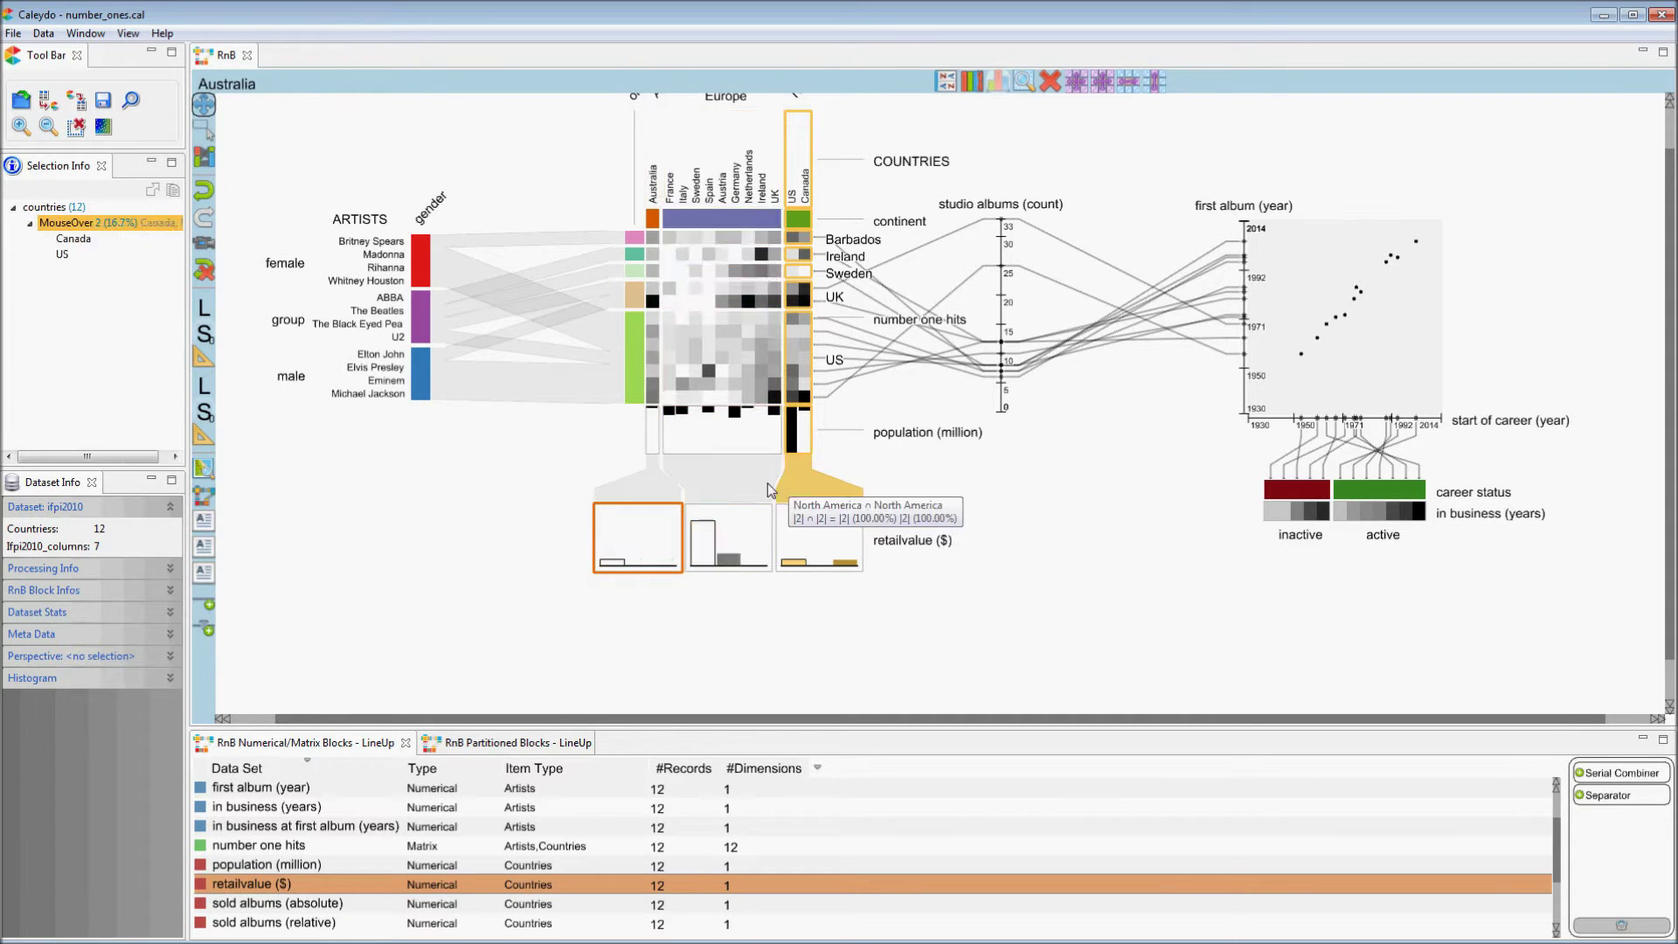
left_click(963, 498)
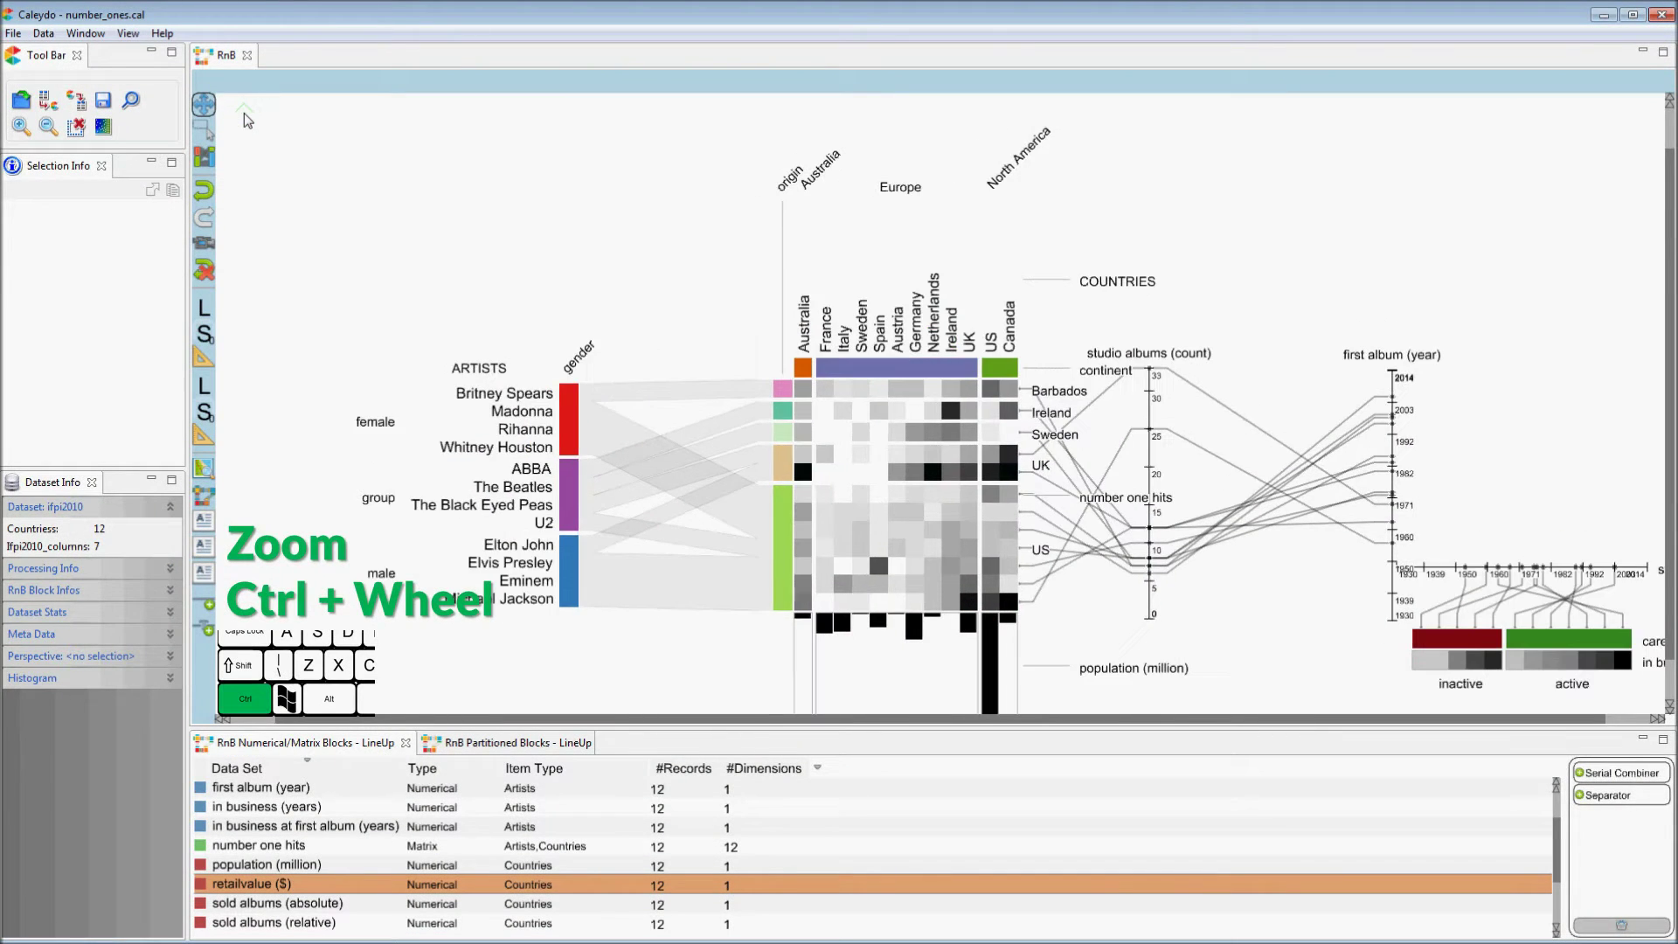
Examine the whole layout at different scales, zooming uniformly, only horizontally and only vertically.
scroll(244, 113, "down", 3, "ctrl")
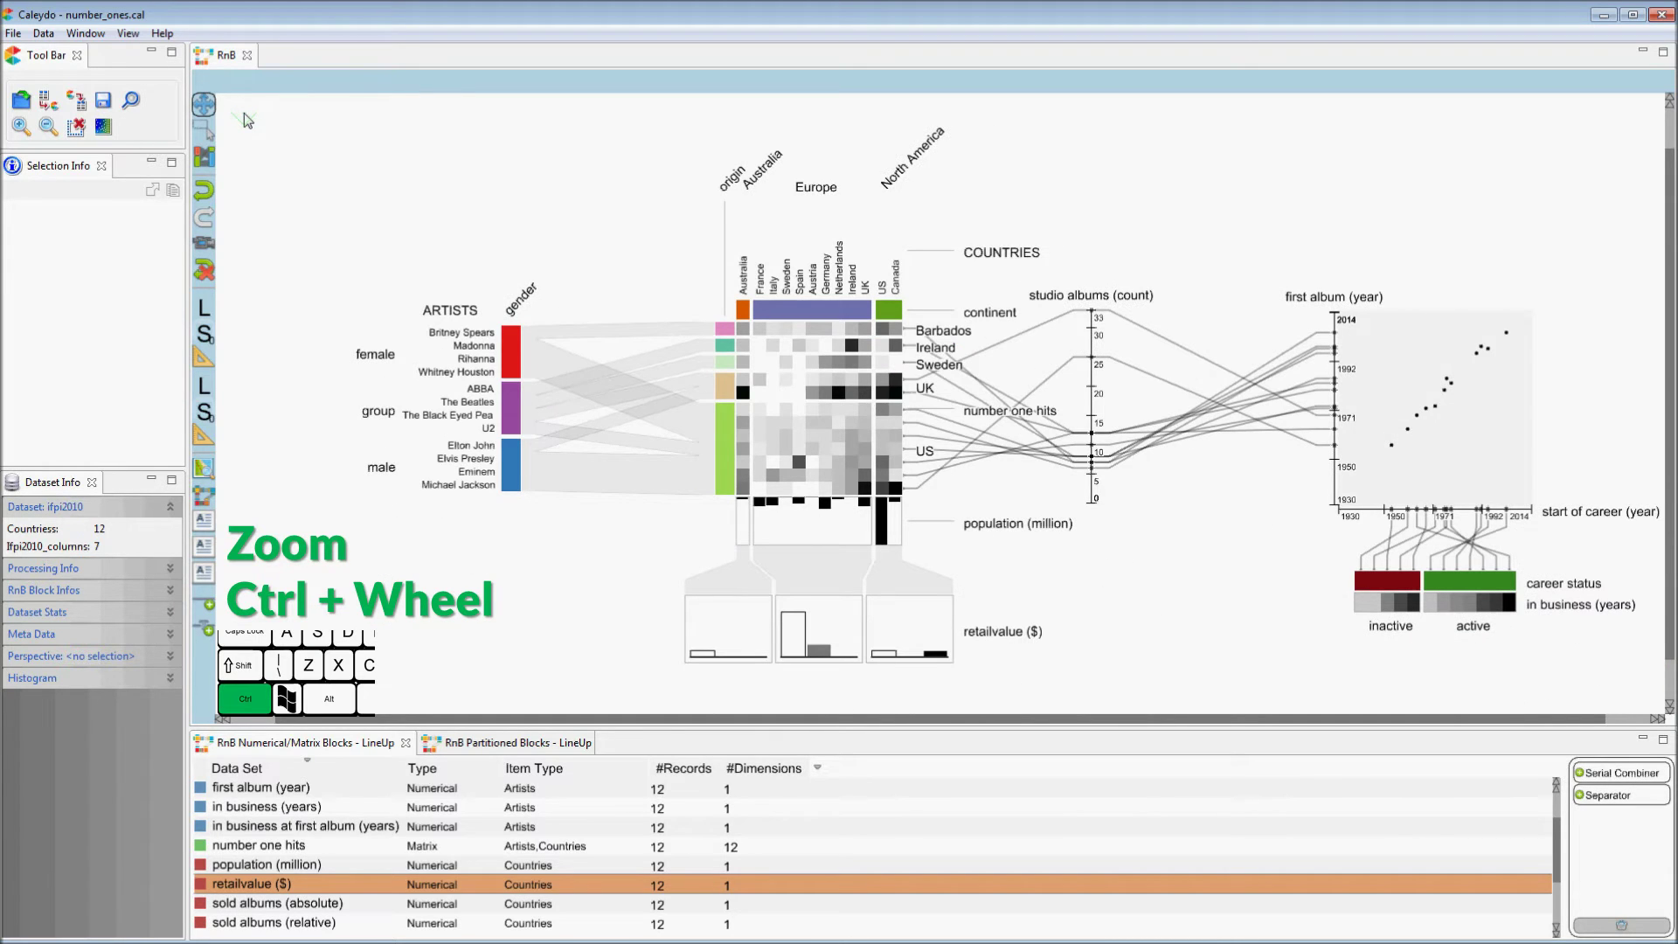
scroll(244, 112, "up", 3, "alt")
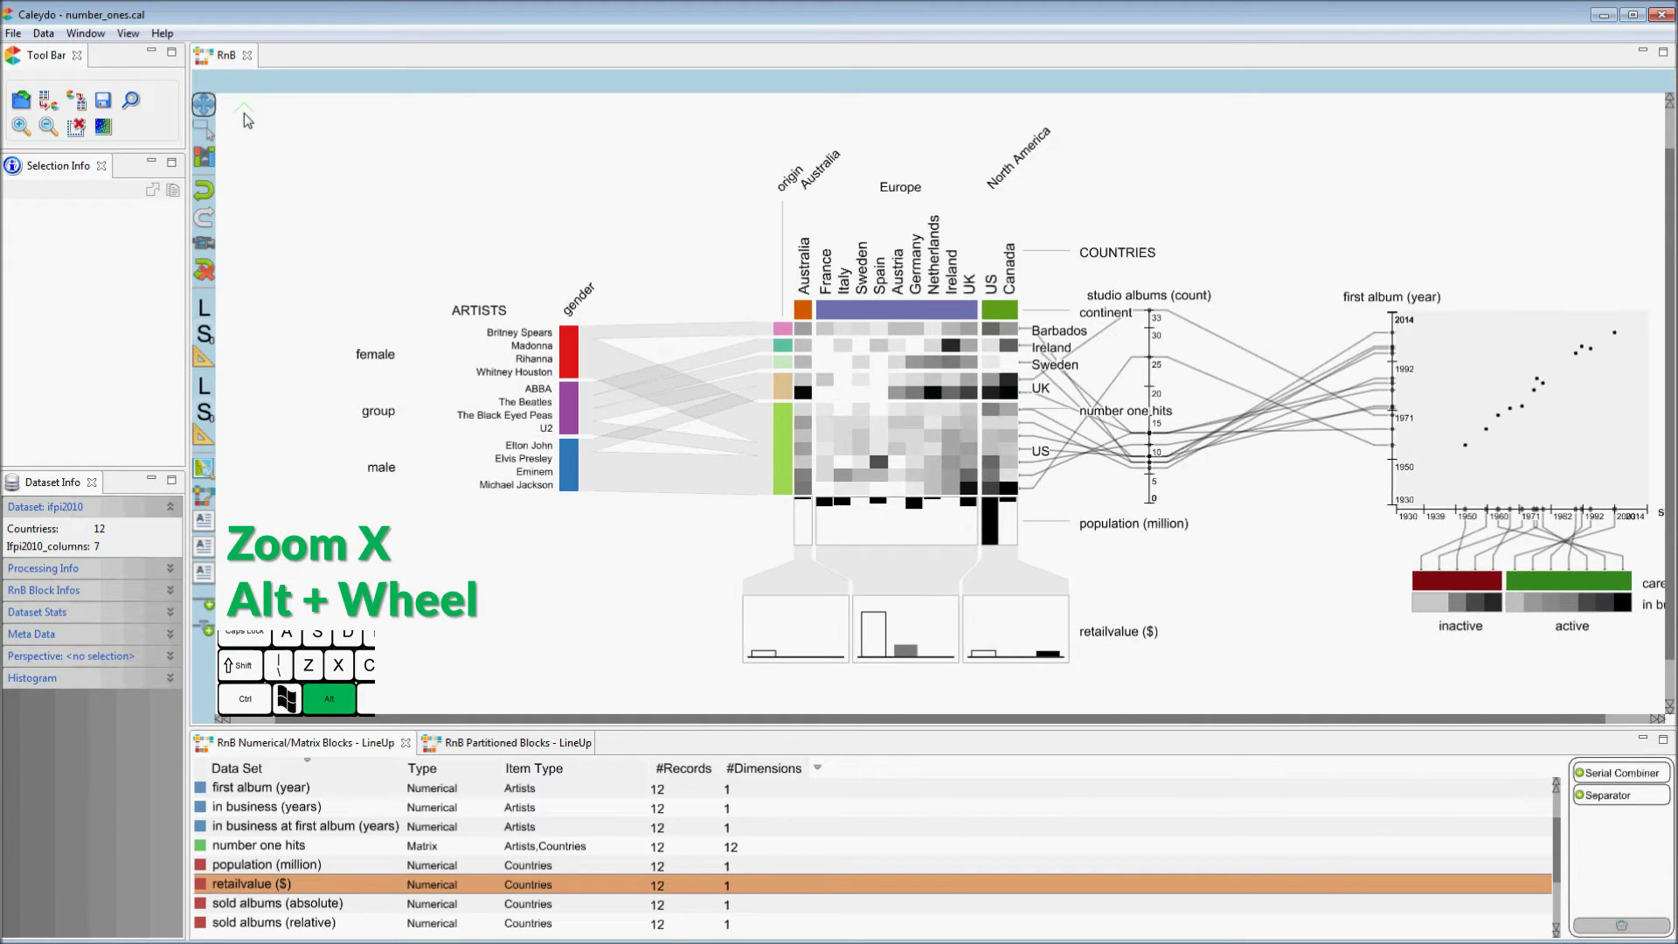
scroll(243, 113, "up", 1, "alt")
scroll(243, 113, "down", 3, "alt")
scroll(244, 114, "up", 2, "shift")
scroll(244, 114, "up", 2, "shift")
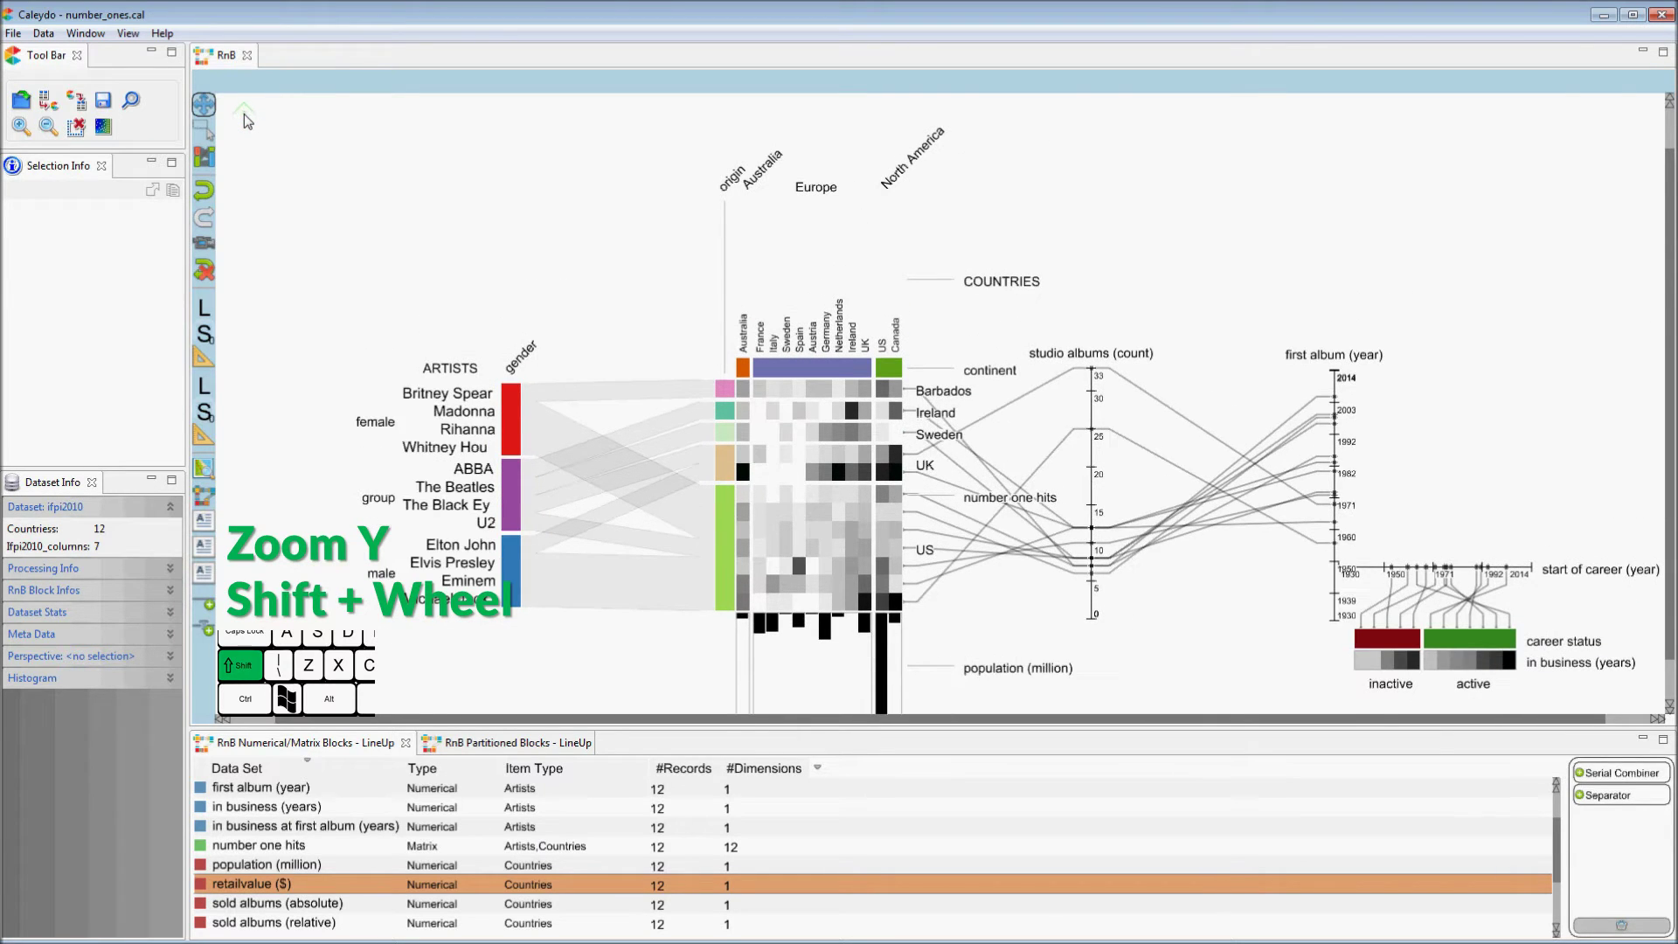
scroll(244, 114, "down", 3, "shift")
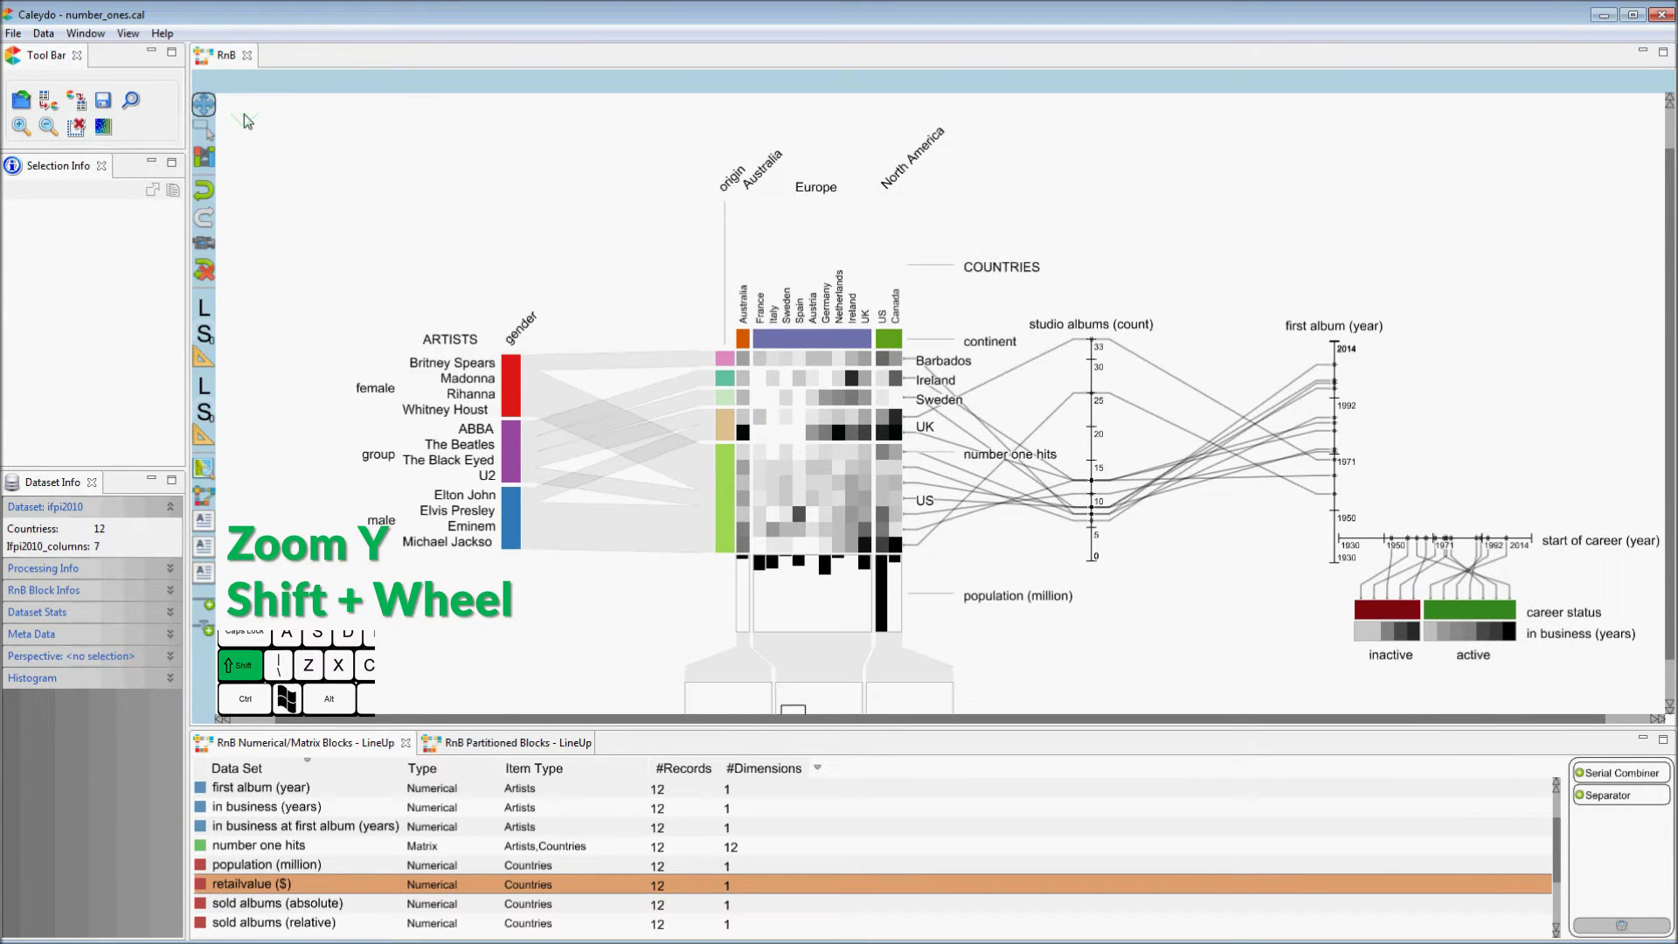
mouse_move(507, 363)
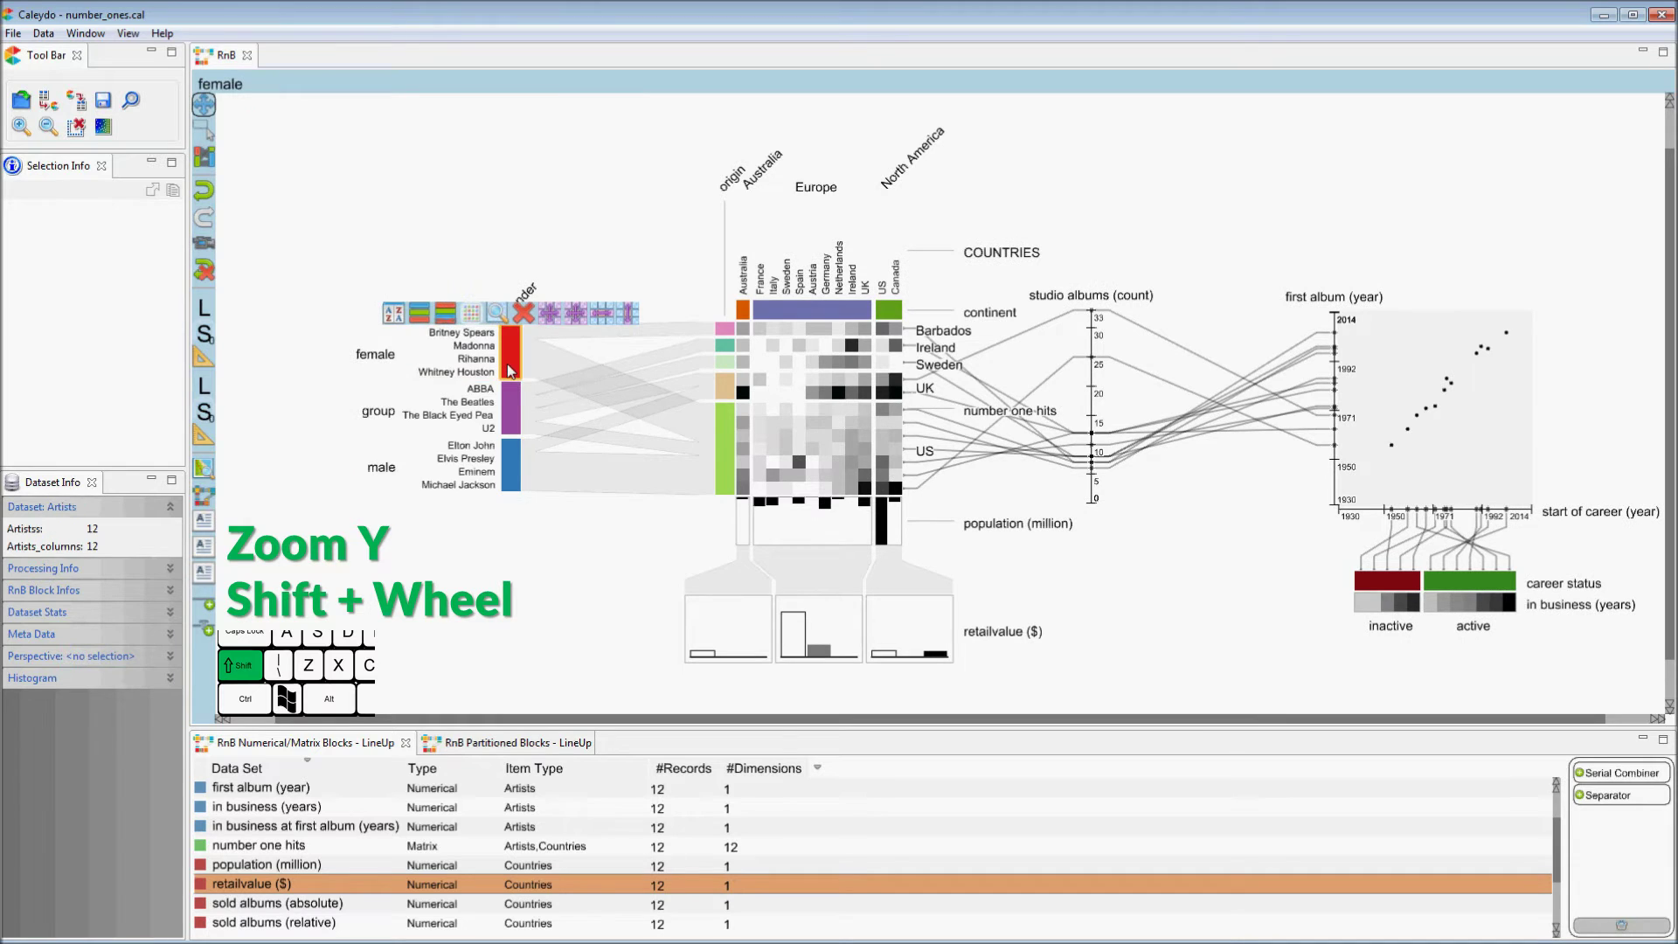
Highlight the female–US overlap band, then brush several European countries in the continent block and a value range on the studio albums (count) axis.
scroll(509, 364, "up", 3, "shift")
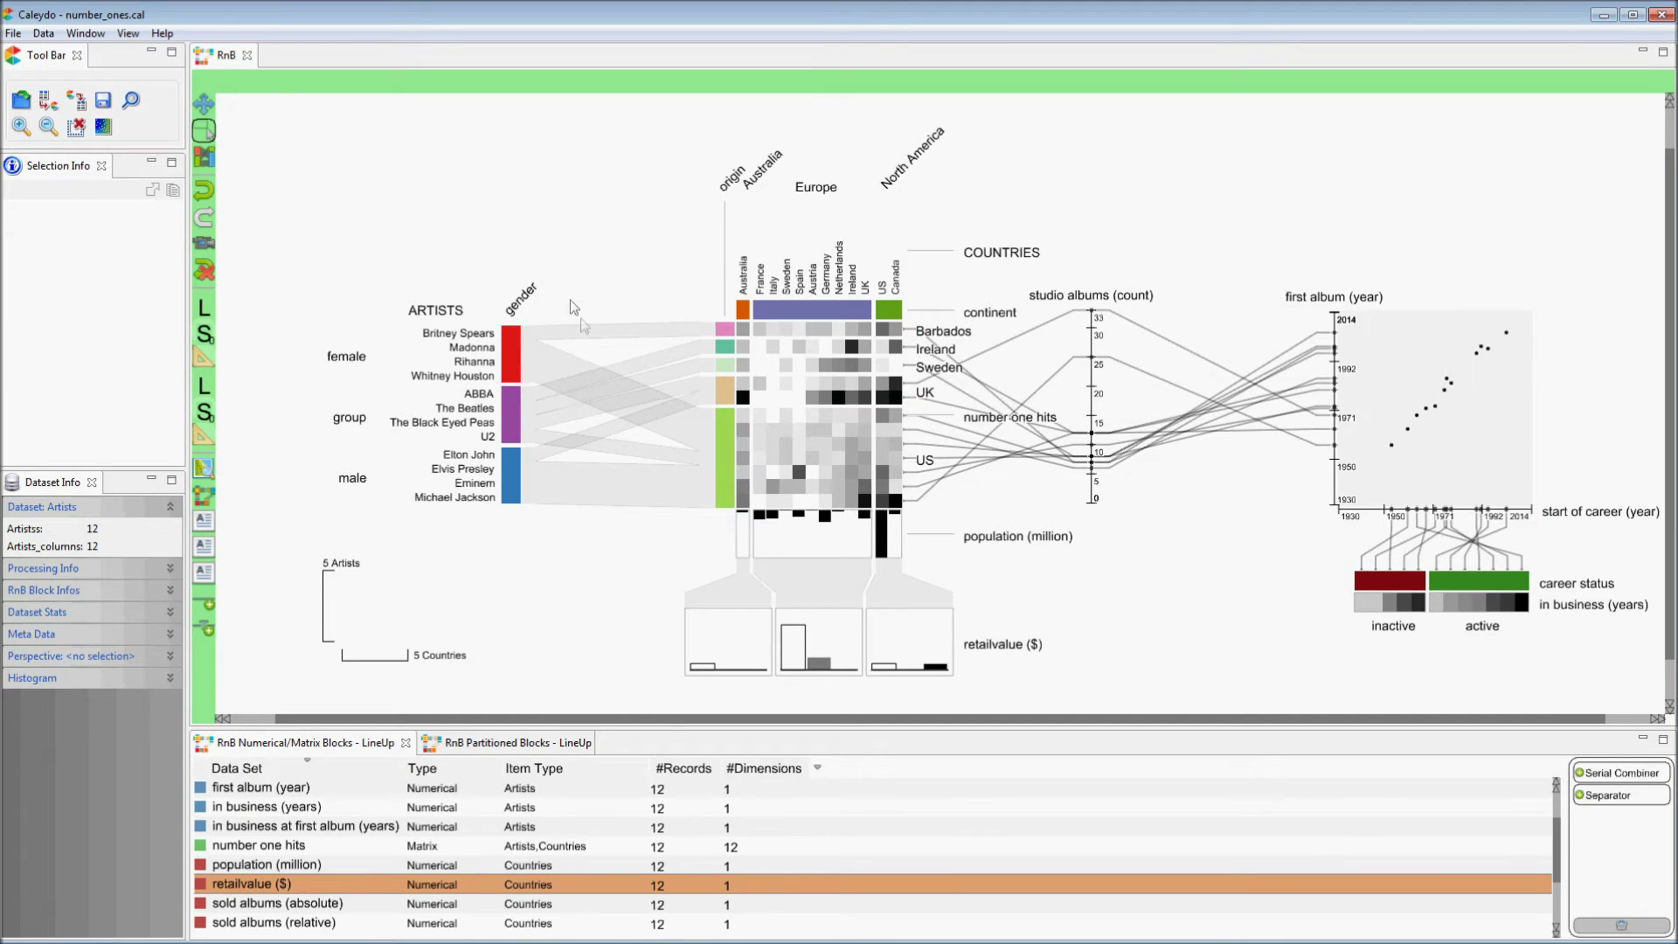
mouse_move(553, 367)
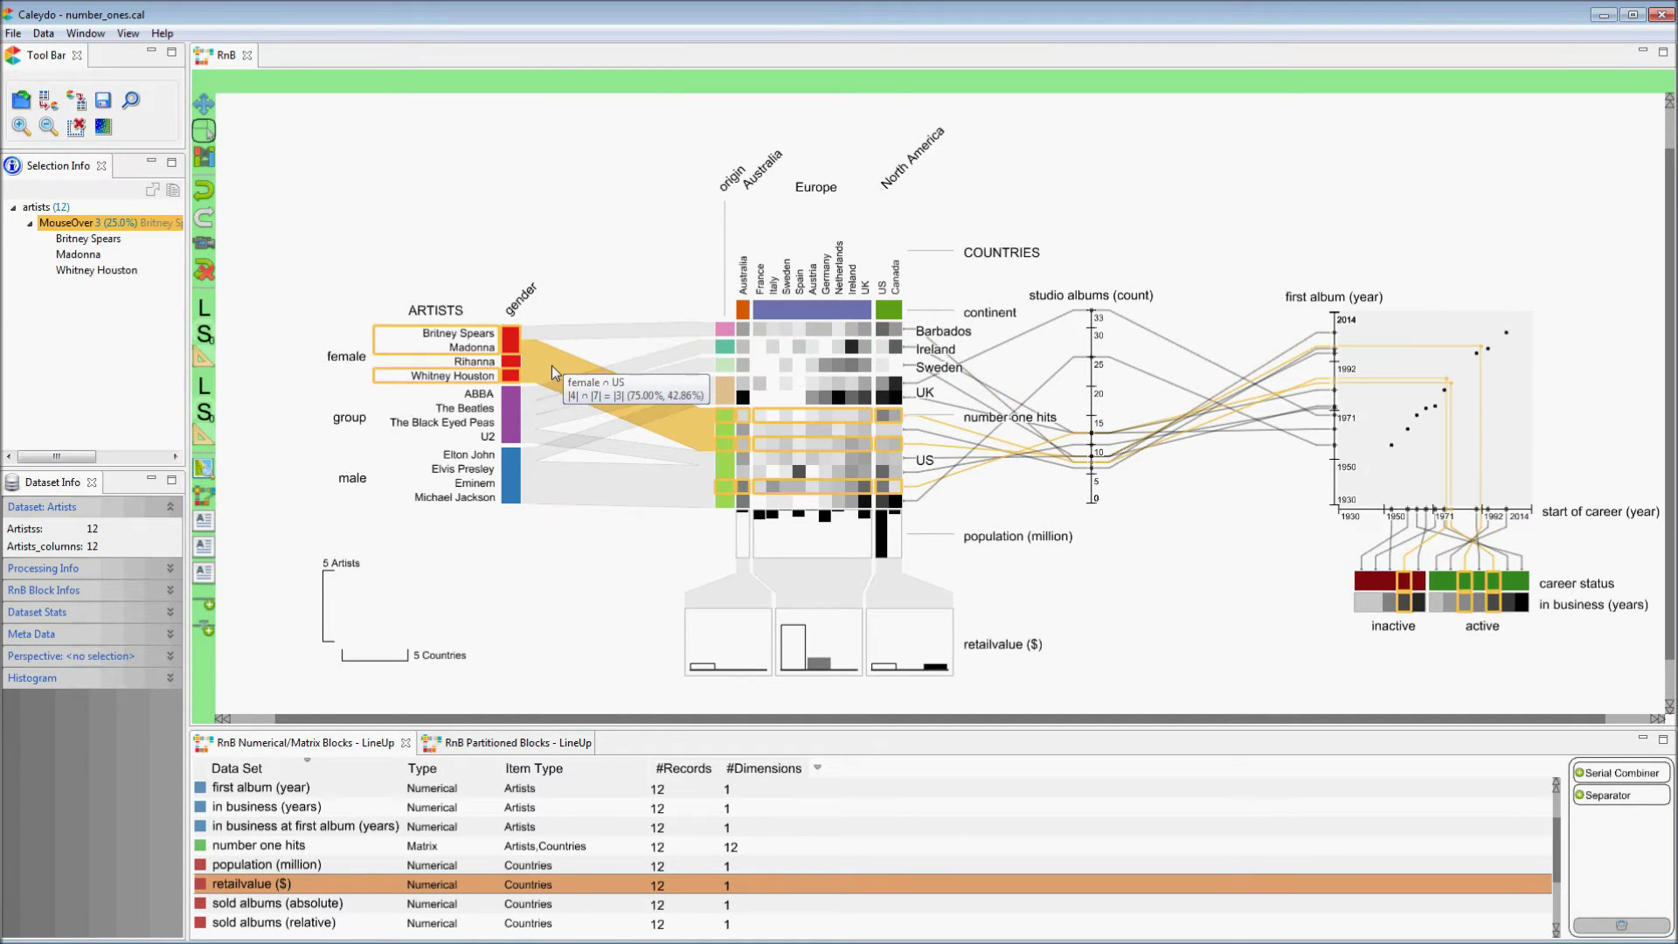
mouse_move(772, 320)
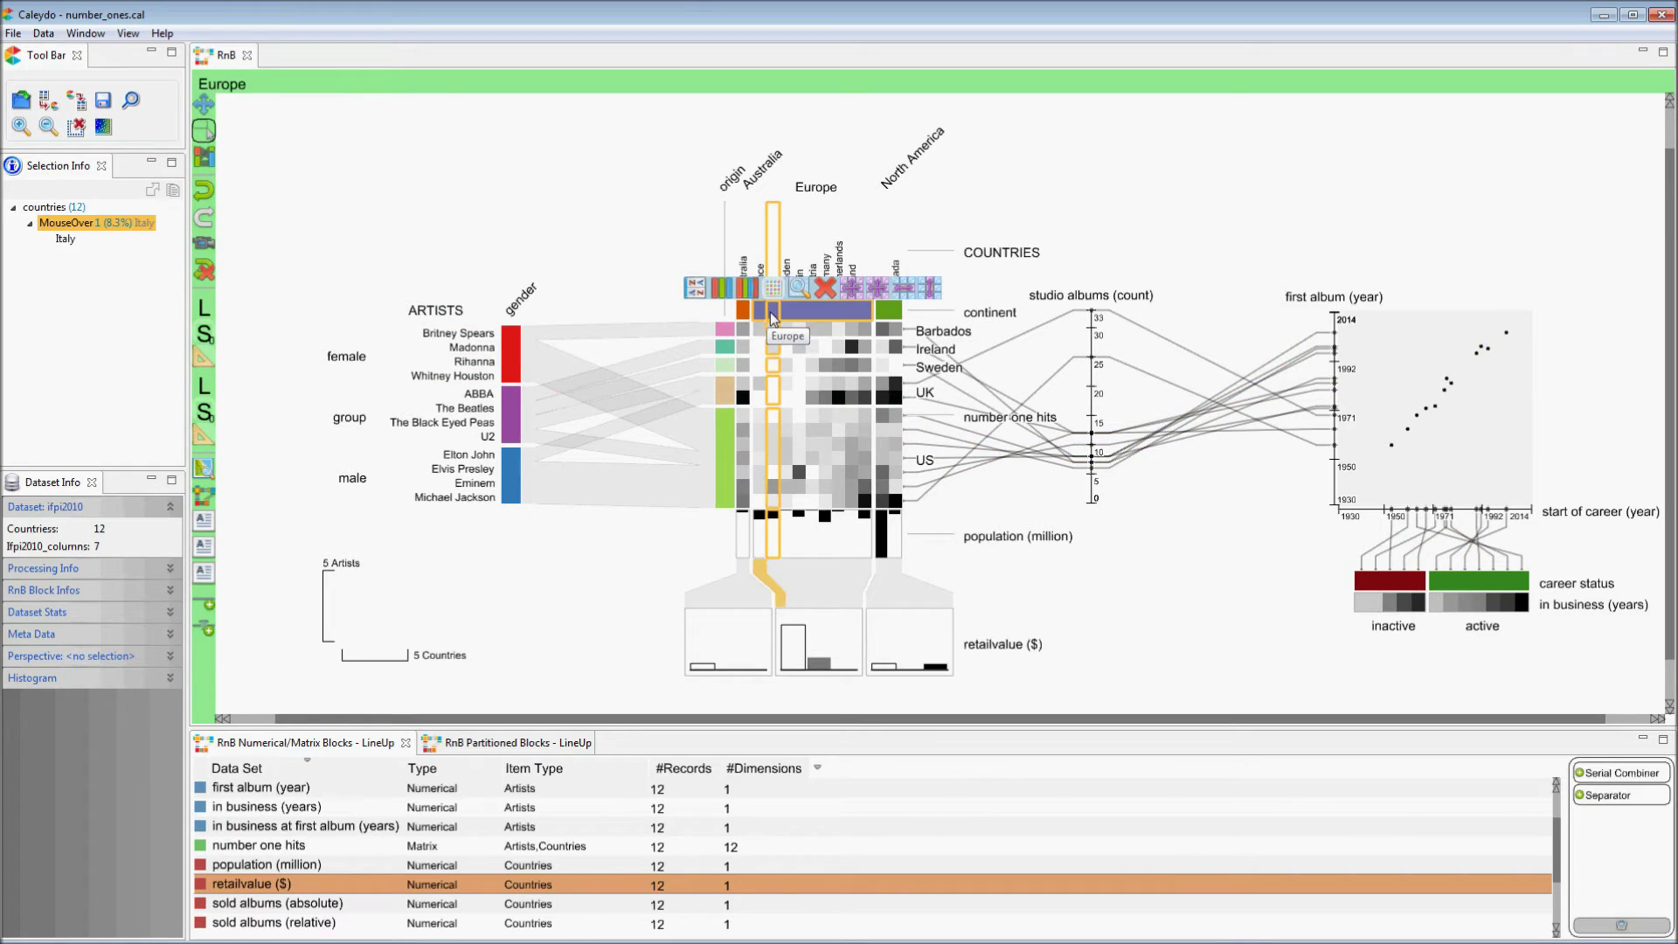
left_click_drag(786, 312, 836, 307)
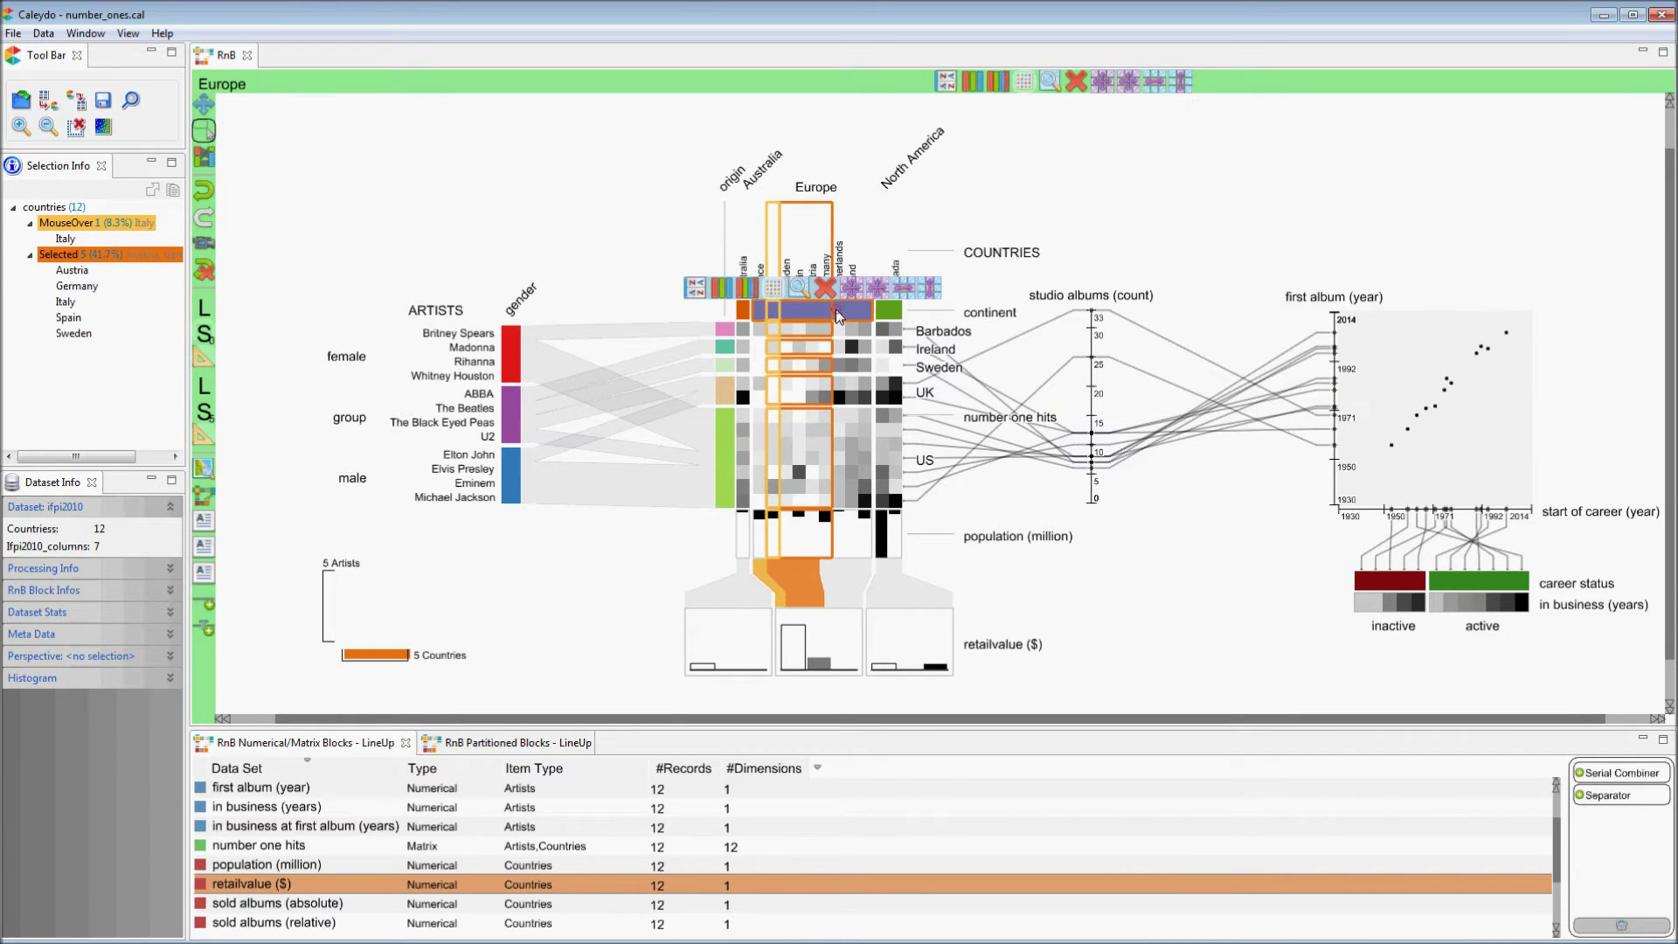
left_click(1009, 210)
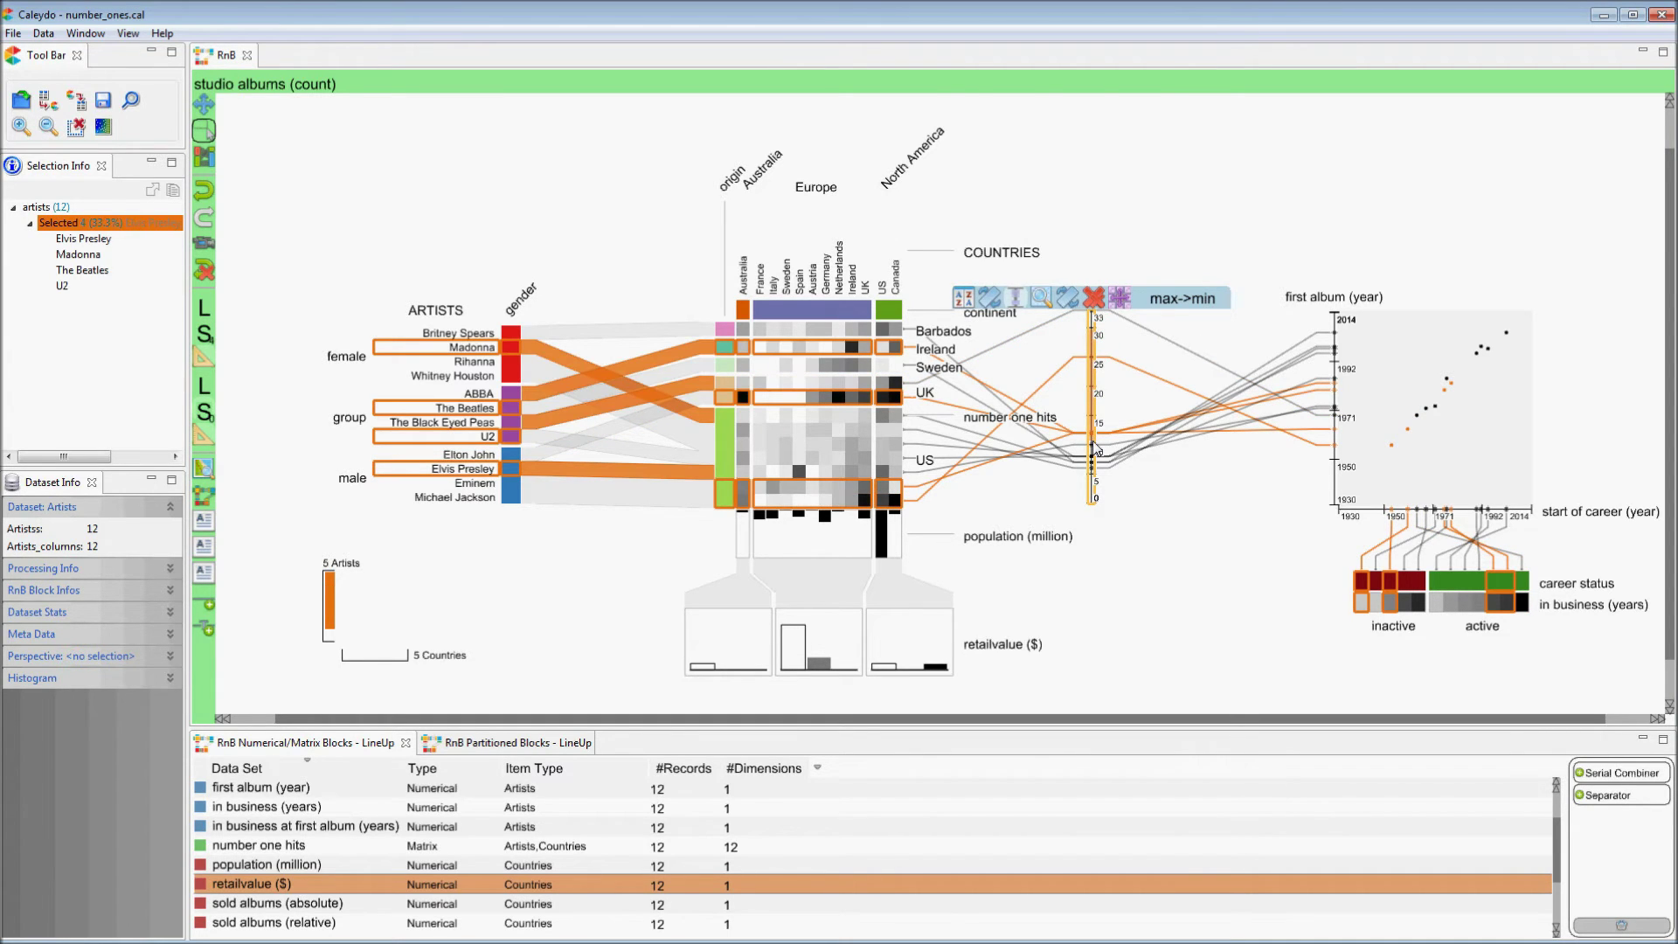
left_click(1158, 497)
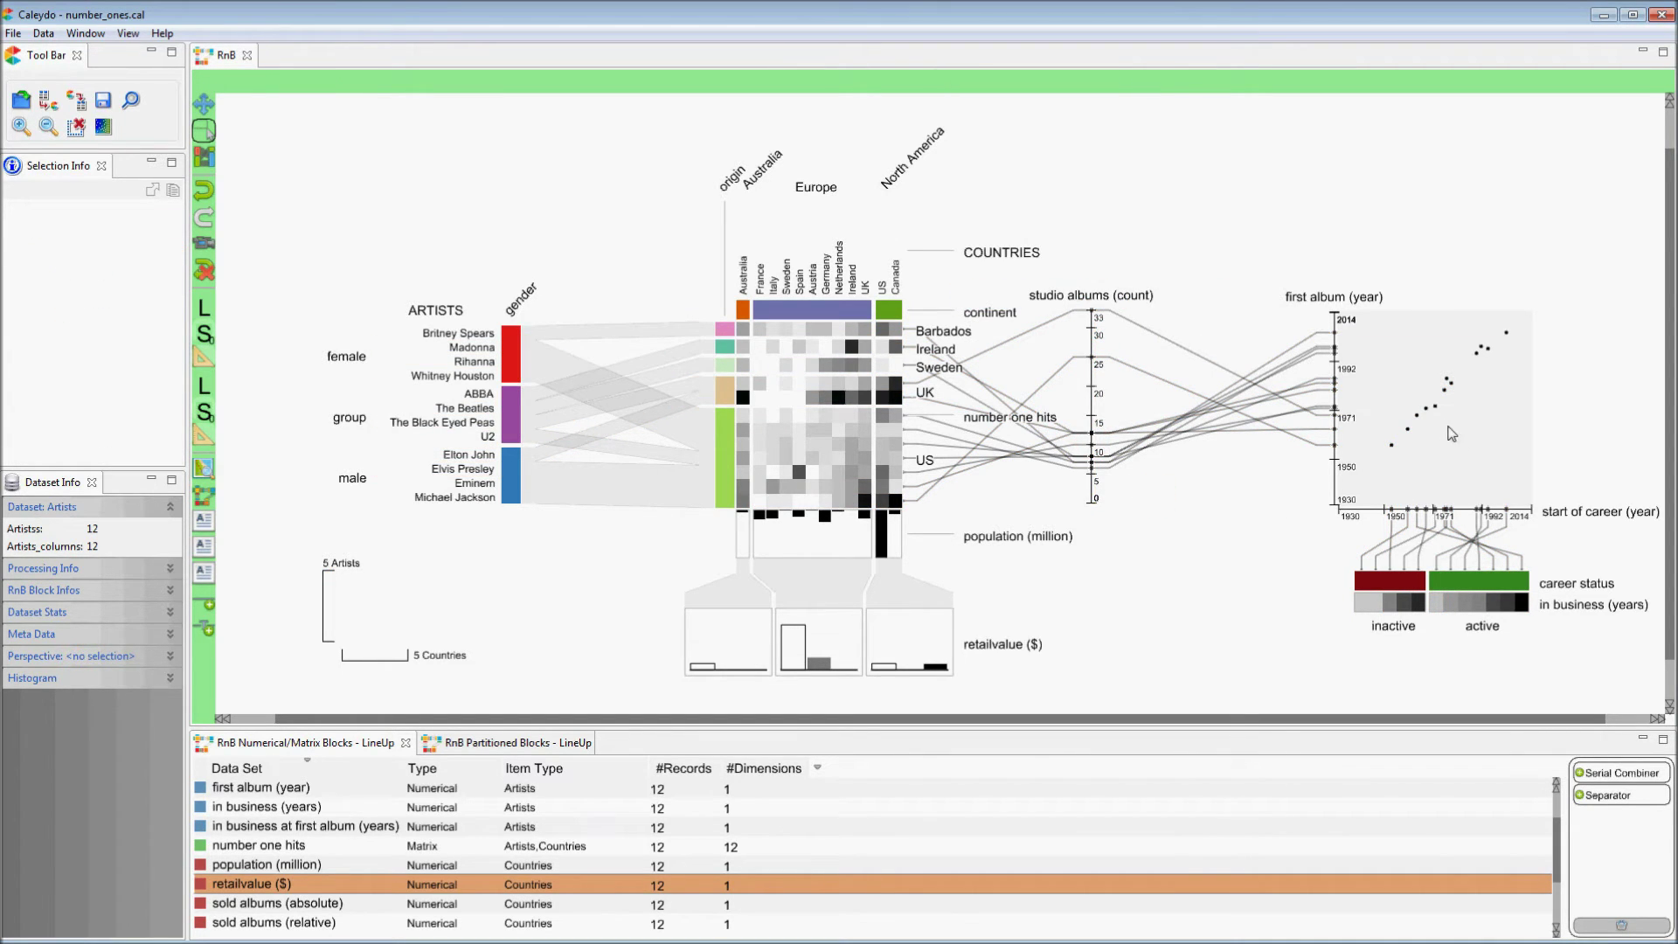
Brush ABBA and U2 in the first album/start of career scatterplot and add that selection as a block beside in business (years).
left_click_drag(1451, 399, 1446, 390)
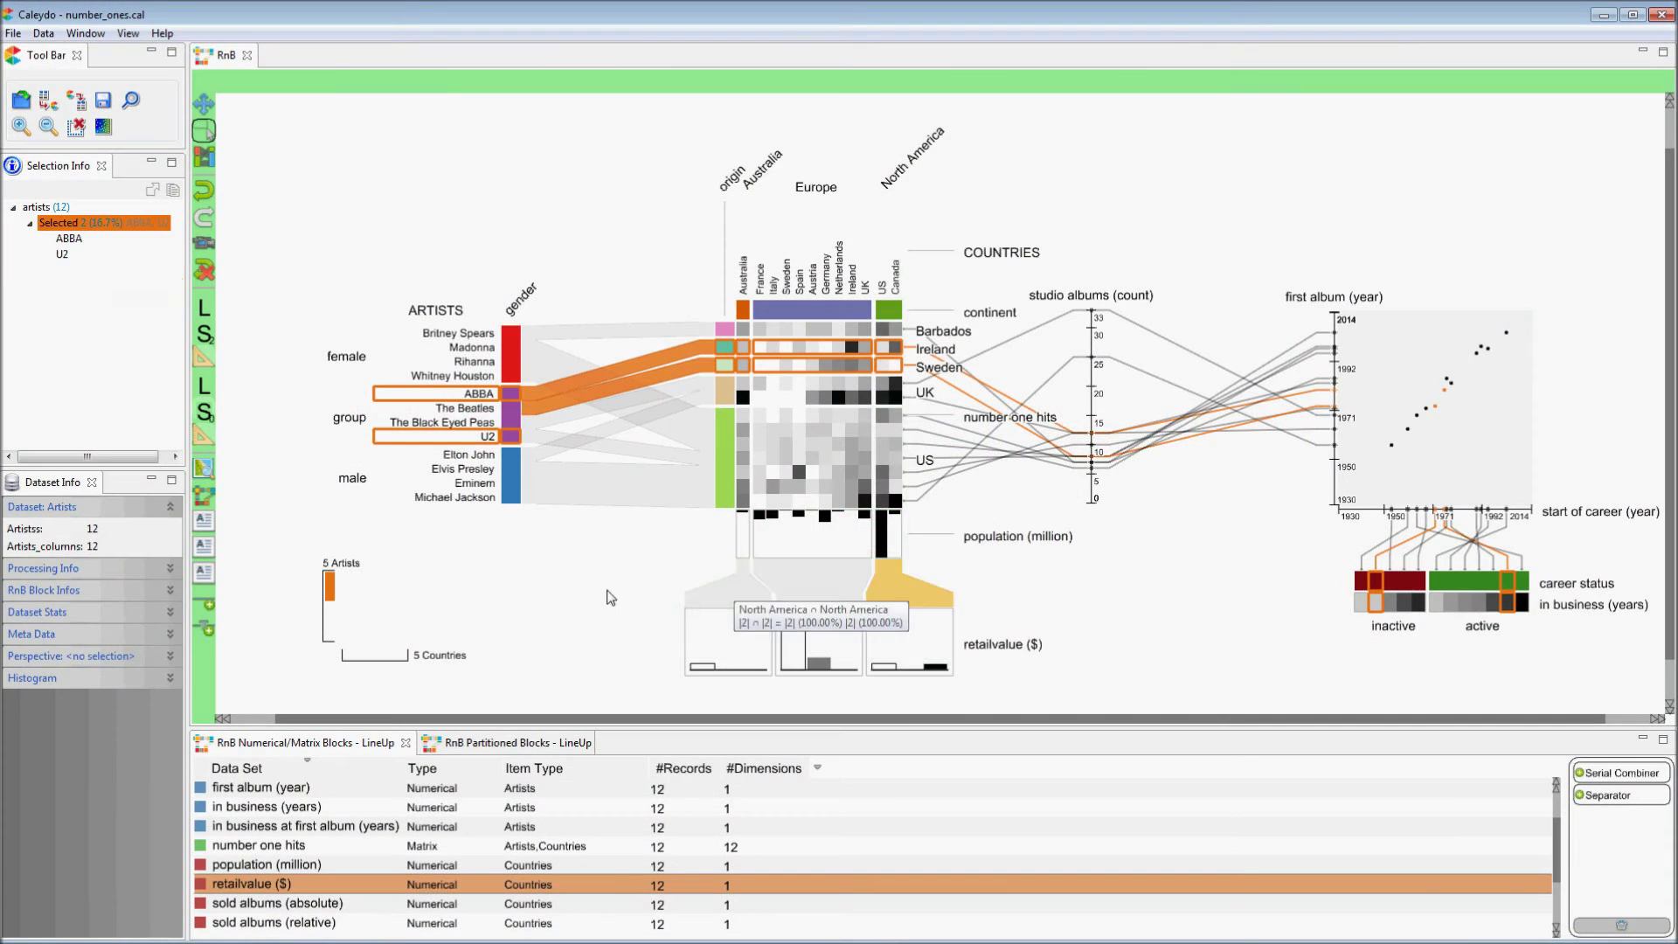
mouse_move(332, 590)
mouse_move(332, 590)
left_mouse_down()
mouse_move(340, 612)
mouse_move(761, 634)
mouse_move(1521, 637)
left_mouse_up()
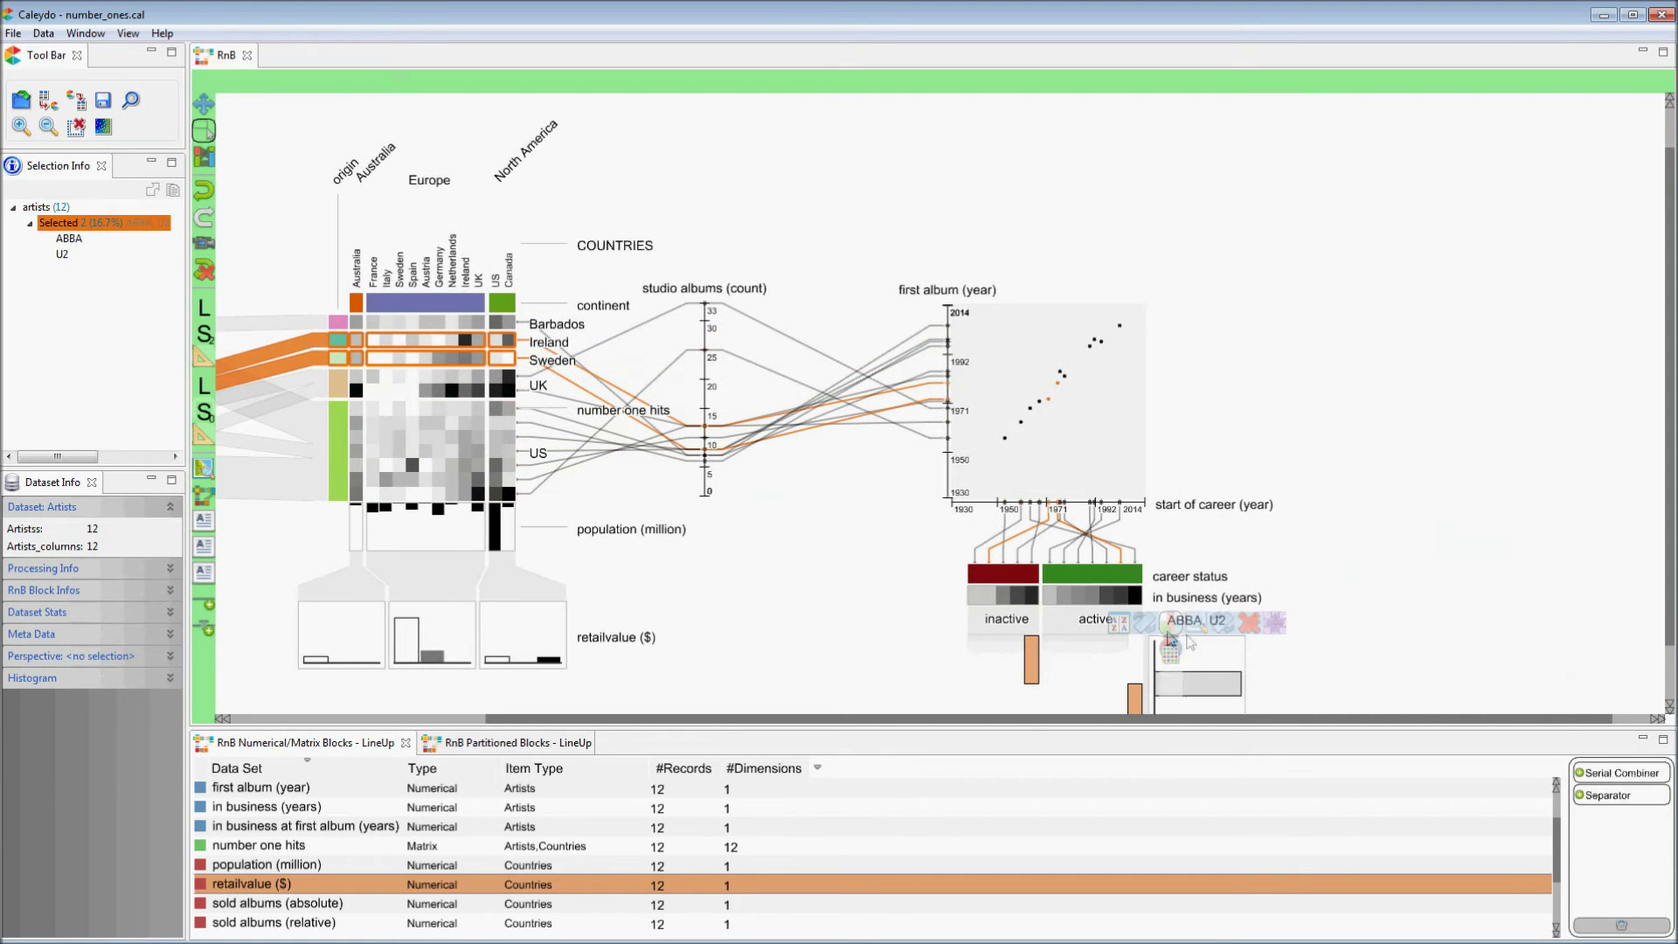
left_click(1354, 665)
left_click_drag(1341, 598, 1285, 521)
mouse_move(1103, 485)
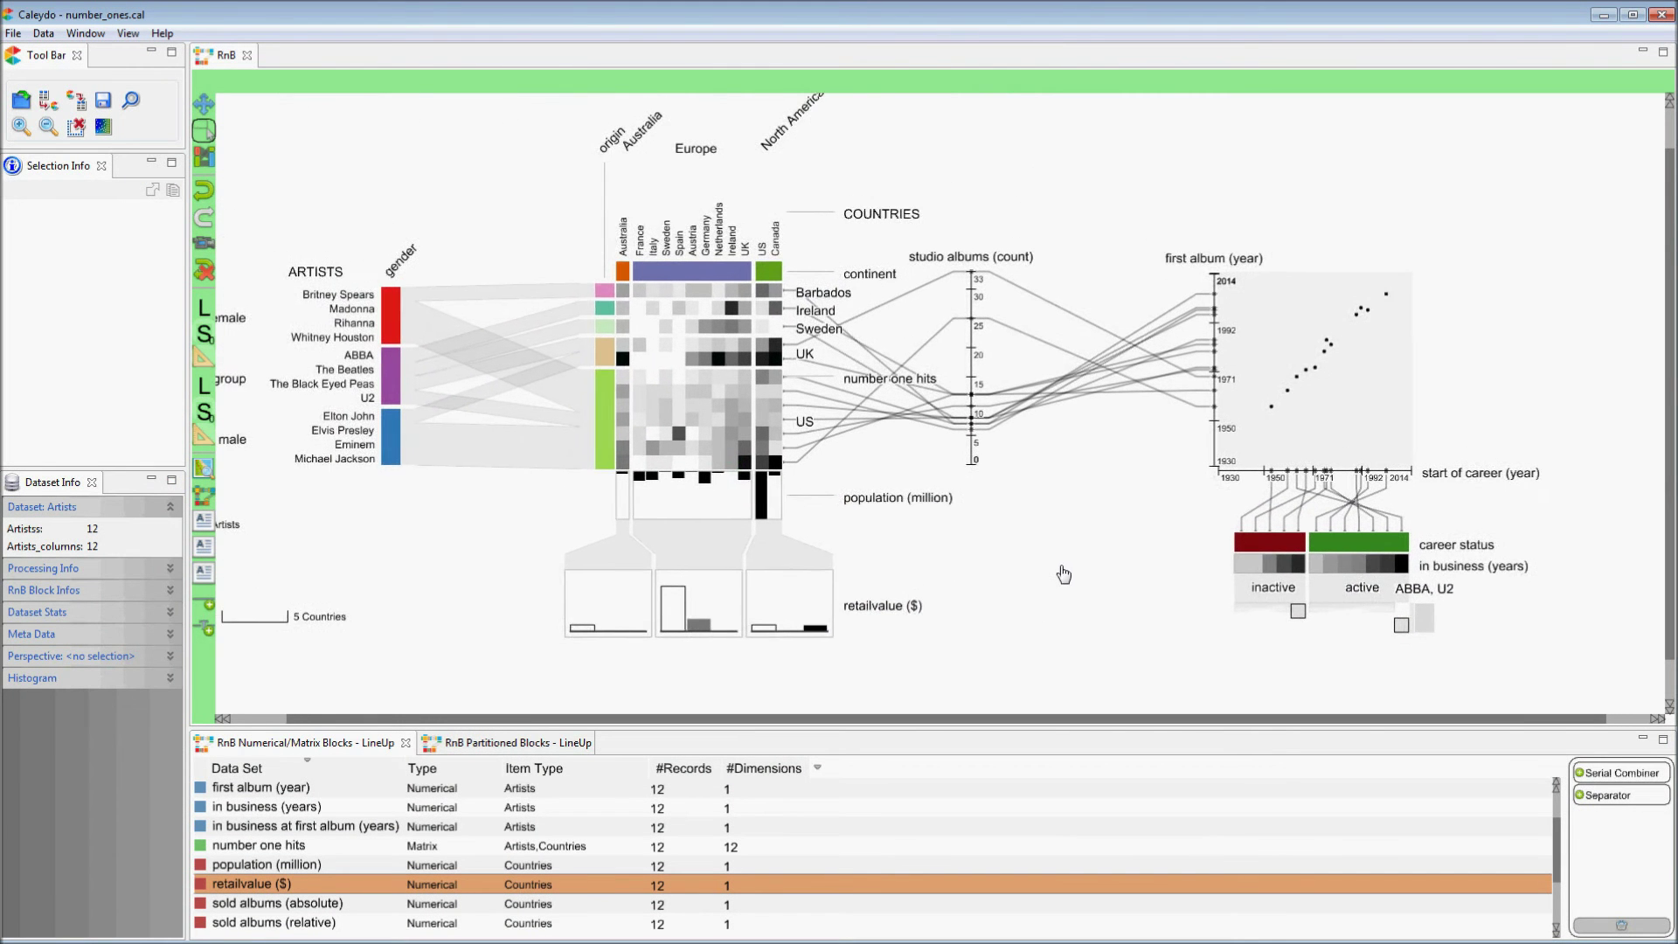
Add the overlap band between male and US as a separate block beside the in business (years) block.
left_click_drag(1062, 567, 1079, 563)
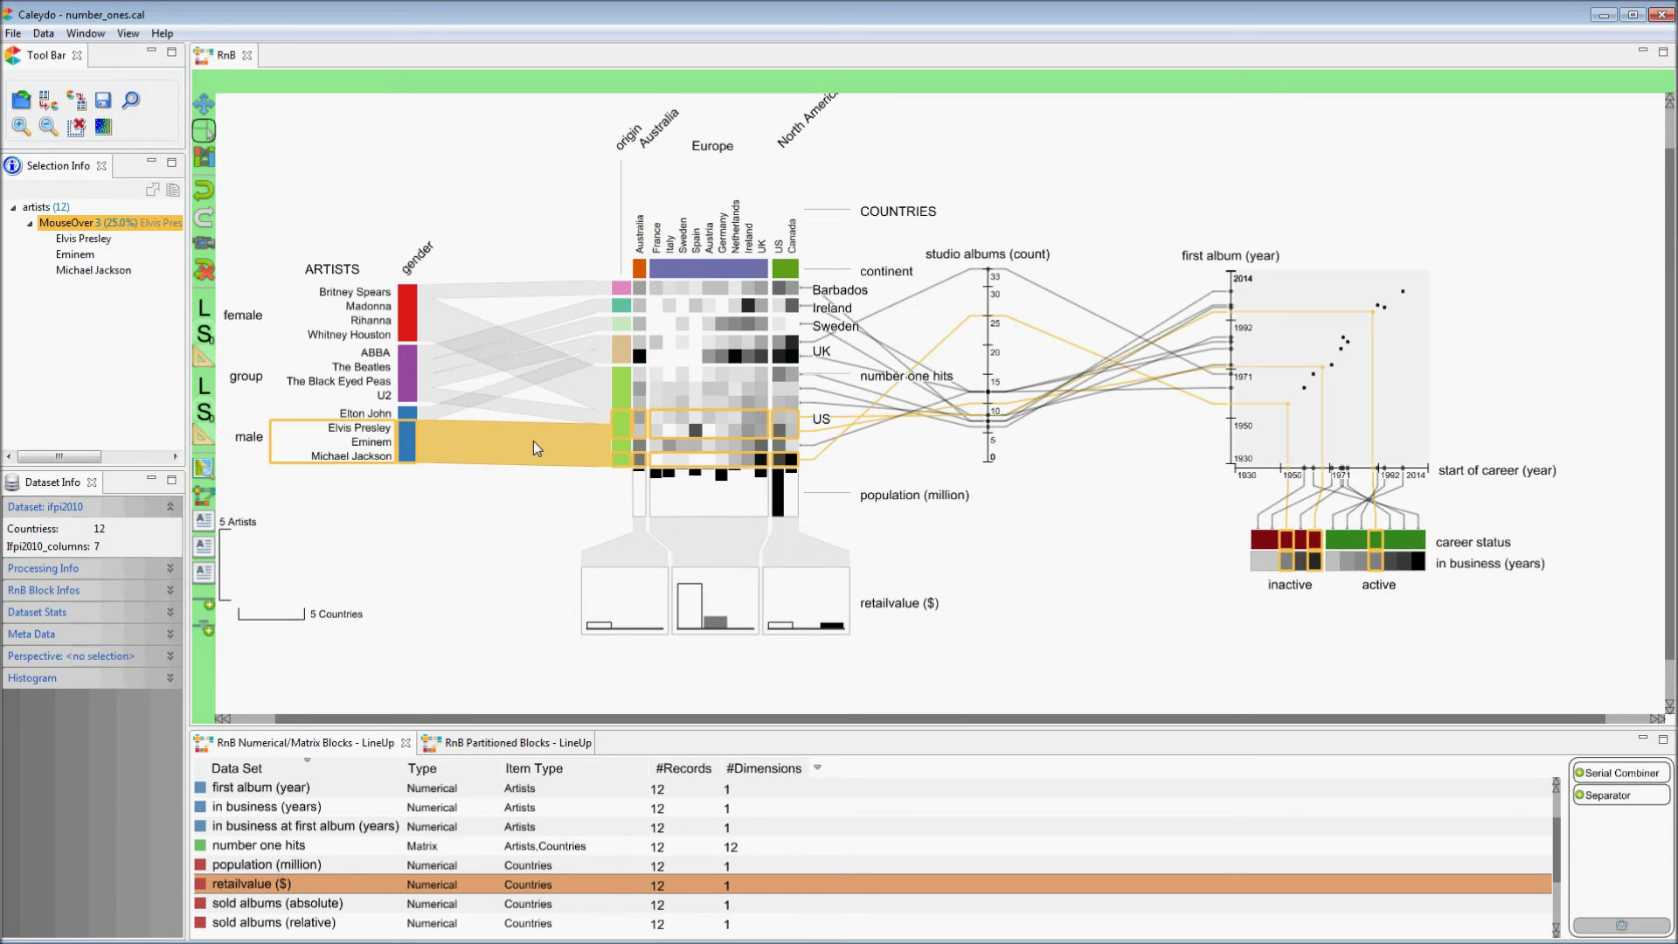
mouse_move(537, 449)
left_mouse_down()
mouse_move(563, 493)
mouse_move(1092, 603)
mouse_move(1467, 606)
left_mouse_up()
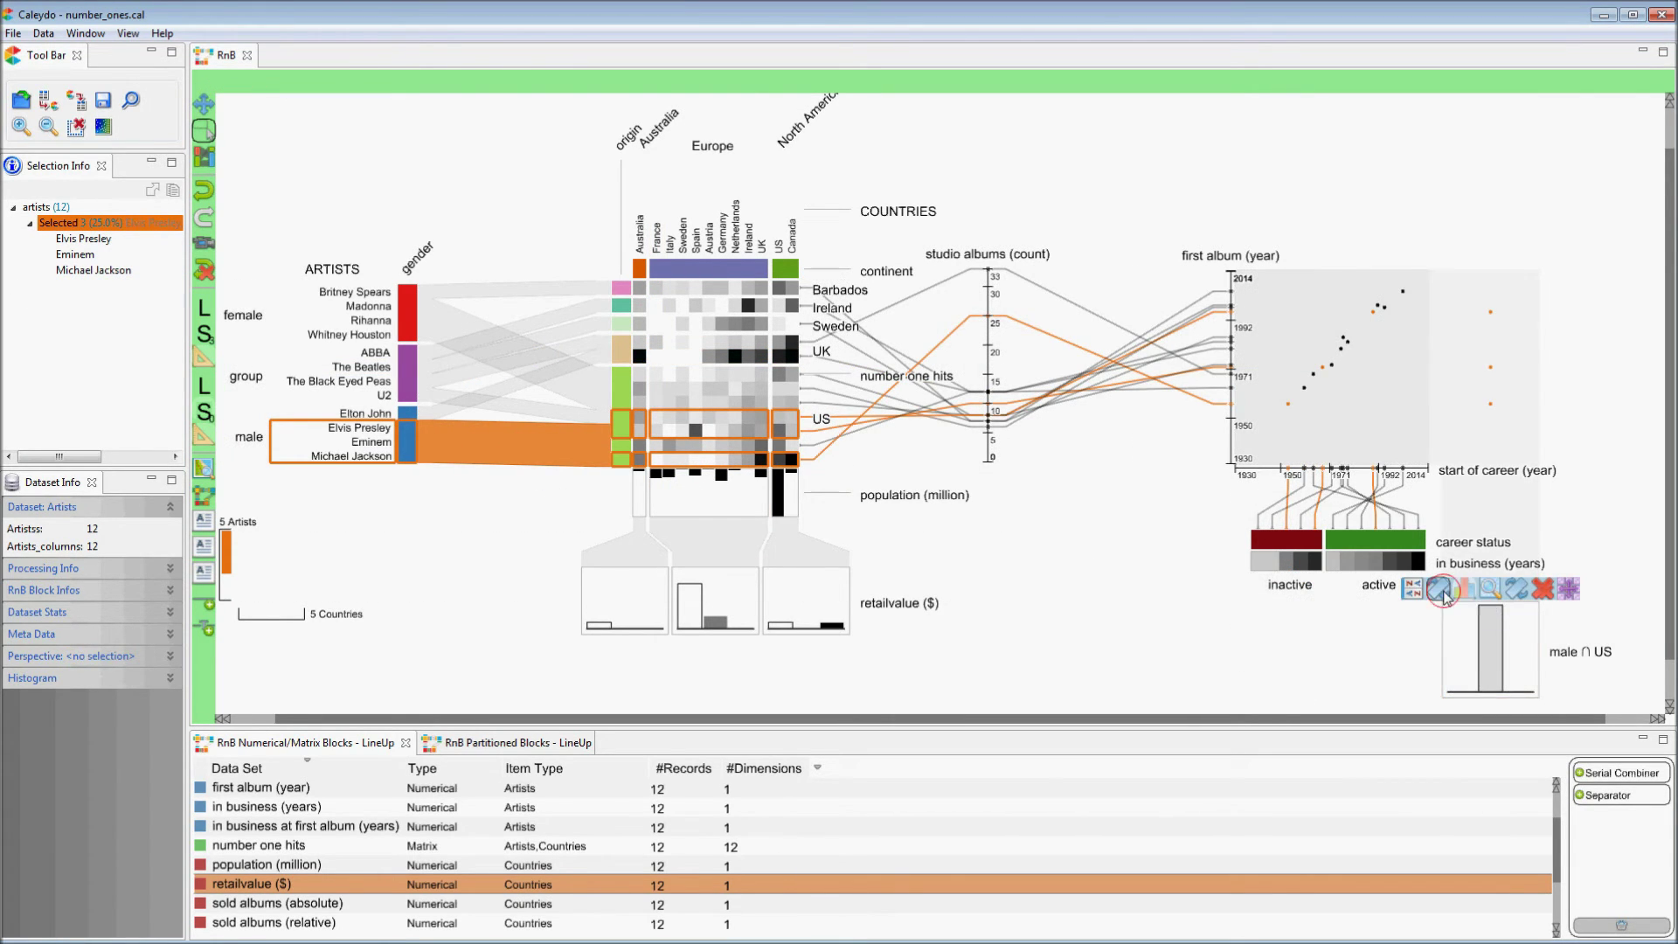
left_click(1461, 675)
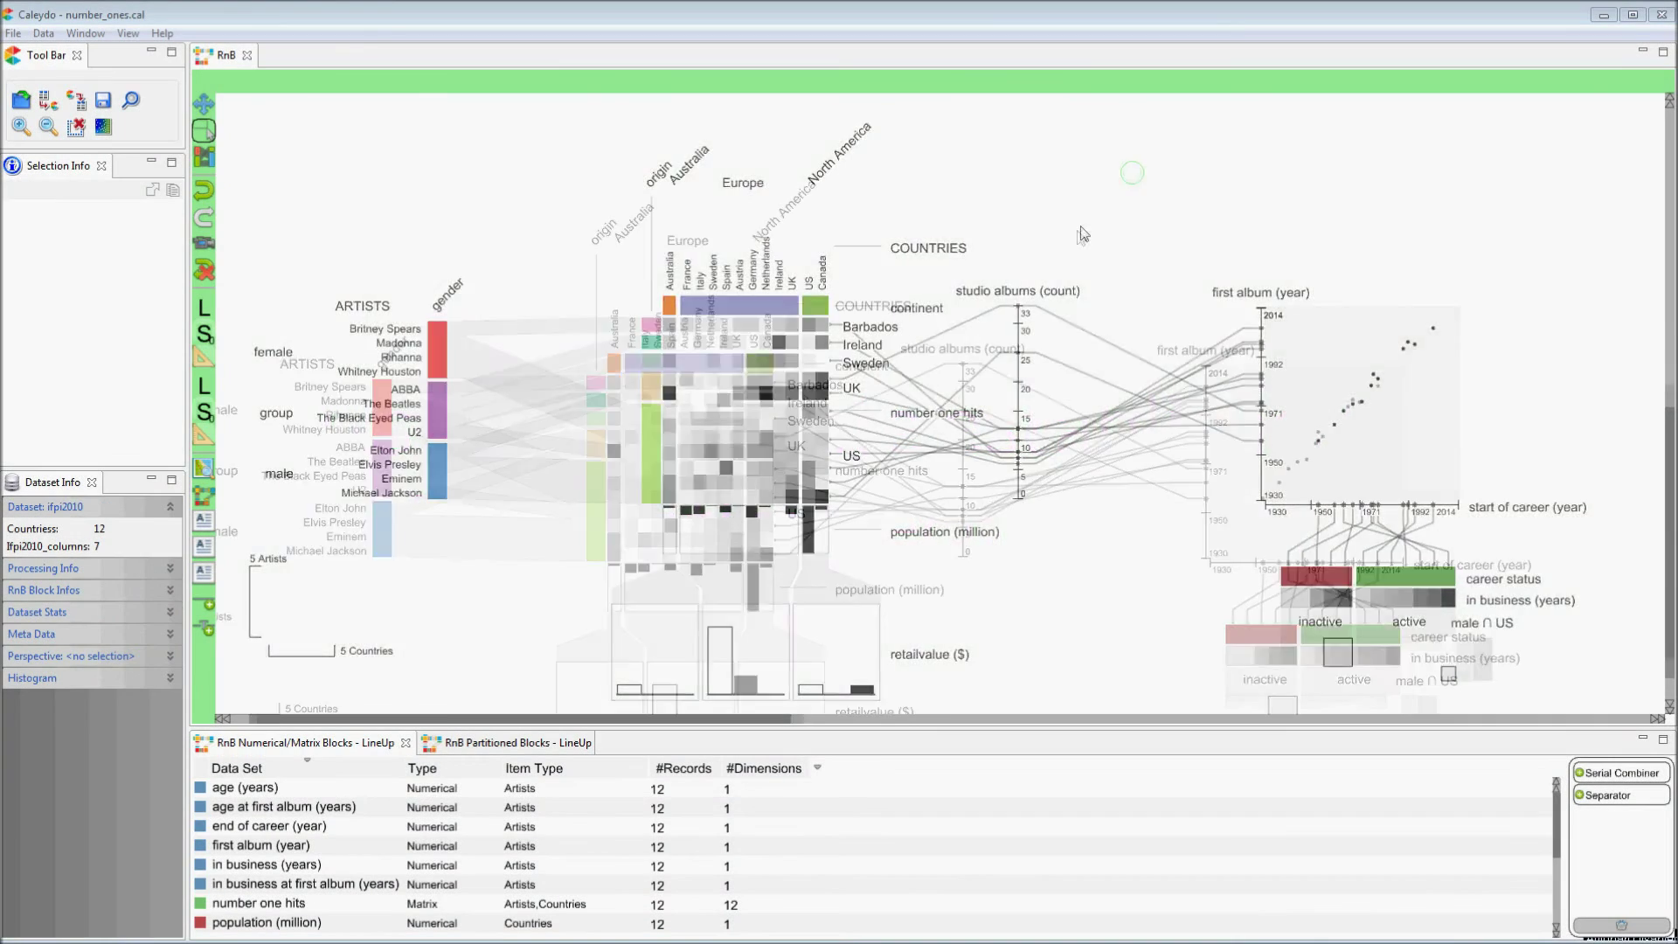
Go to the Scatterplot Matrix (SPLOM) example and brush points in its central studio albums (count) plot.
left_click(1106, 192)
mouse_move(924, 367)
left_mouse_down()
mouse_move(778, 562)
mouse_move(629, 685)
left_mouse_up()
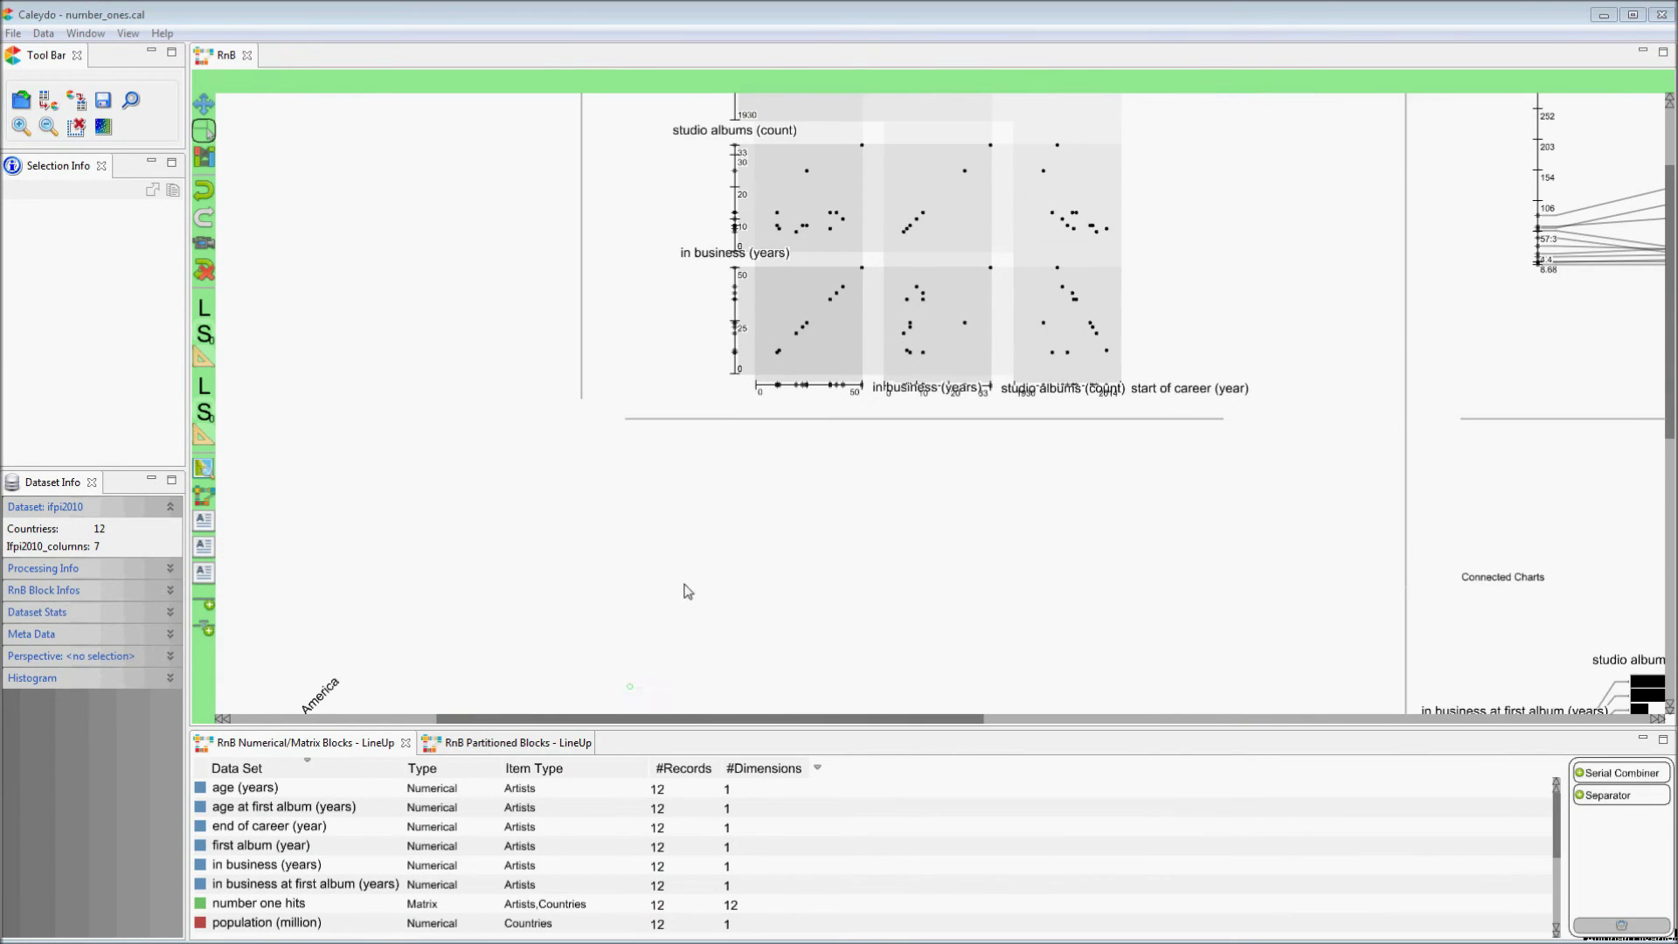
left_click_drag(738, 457, 605, 666)
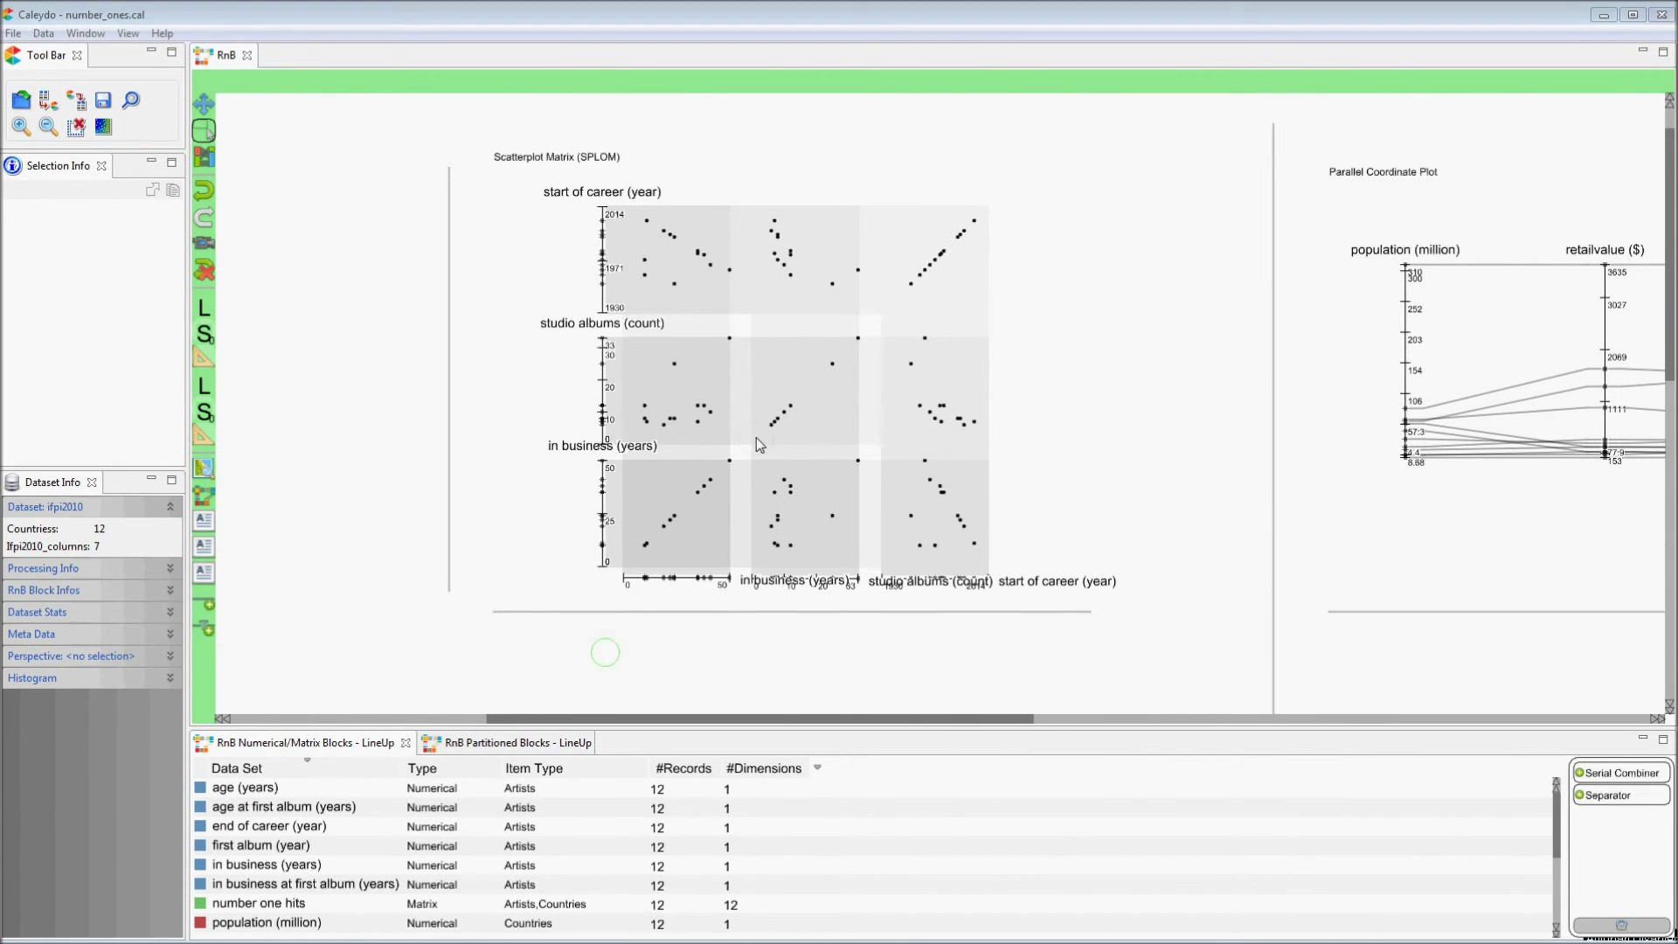
left_click_drag(756, 437, 799, 395)
left_click(1079, 363)
Go to the Parallel Coordinate Plot example and brush a middle value range on the retailvalue ($) axis.
left_click_drag(1157, 364, 399, 393)
left_click_drag(843, 378, 843, 439)
left_click(899, 524)
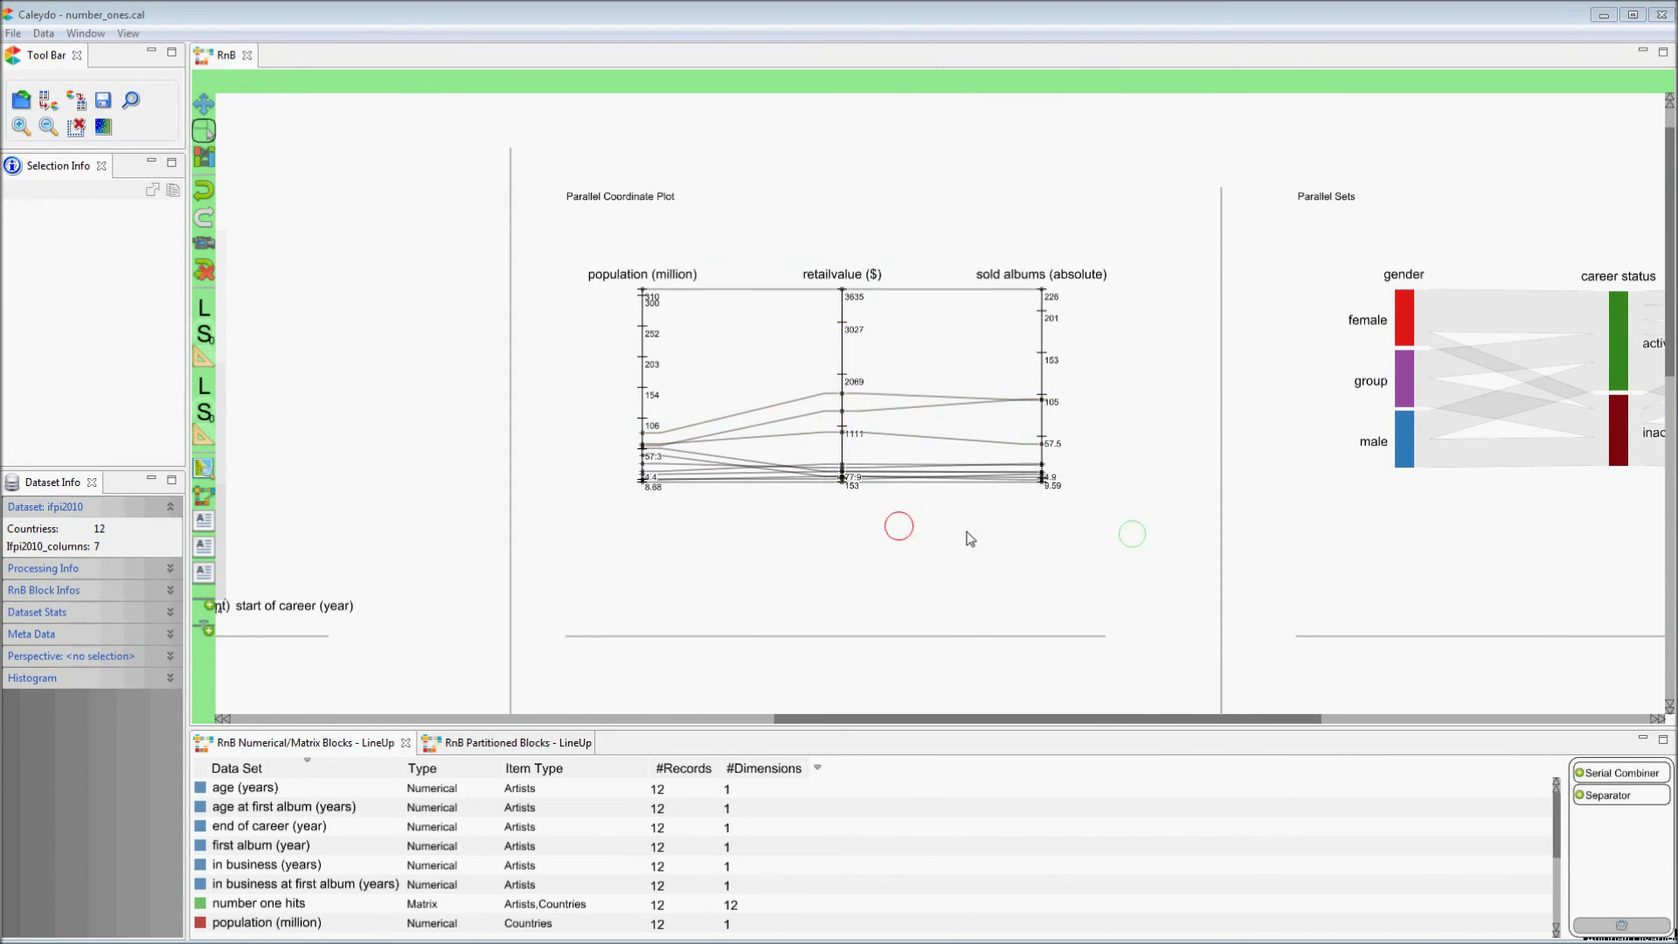
Highlight the female–active band in the Parallel Sets example and brush Austria and Netherlands on sold albums (relative) in Flexible Linked Axis.
left_click_drag(1128, 532, 421, 550)
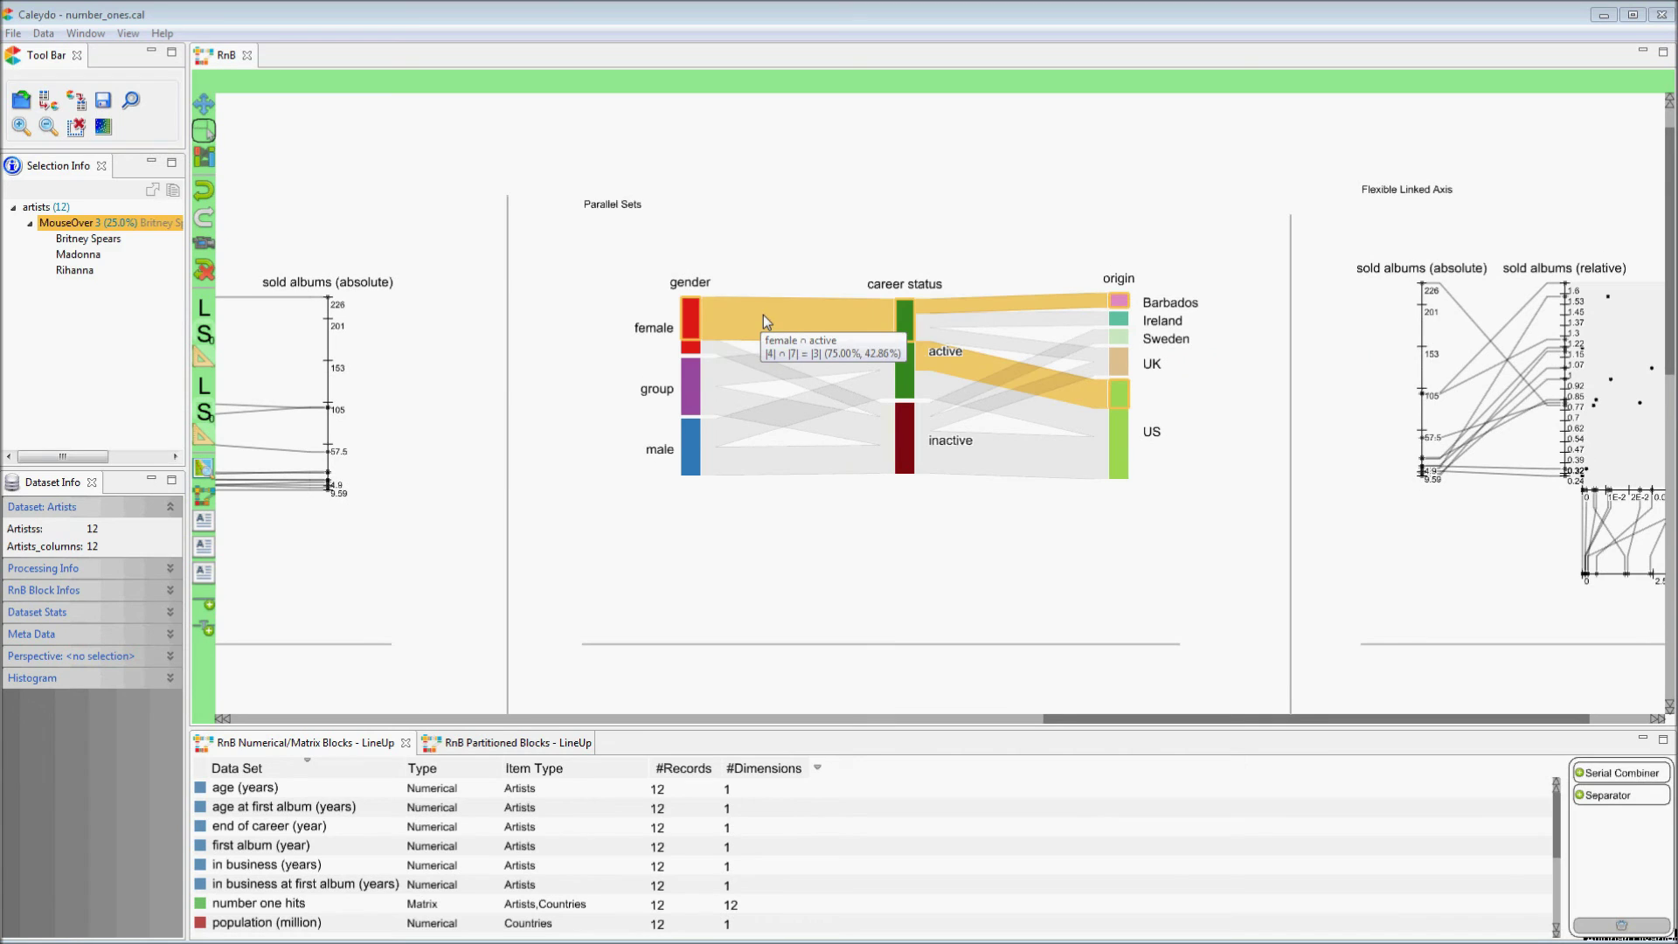
mouse_move(1016, 456)
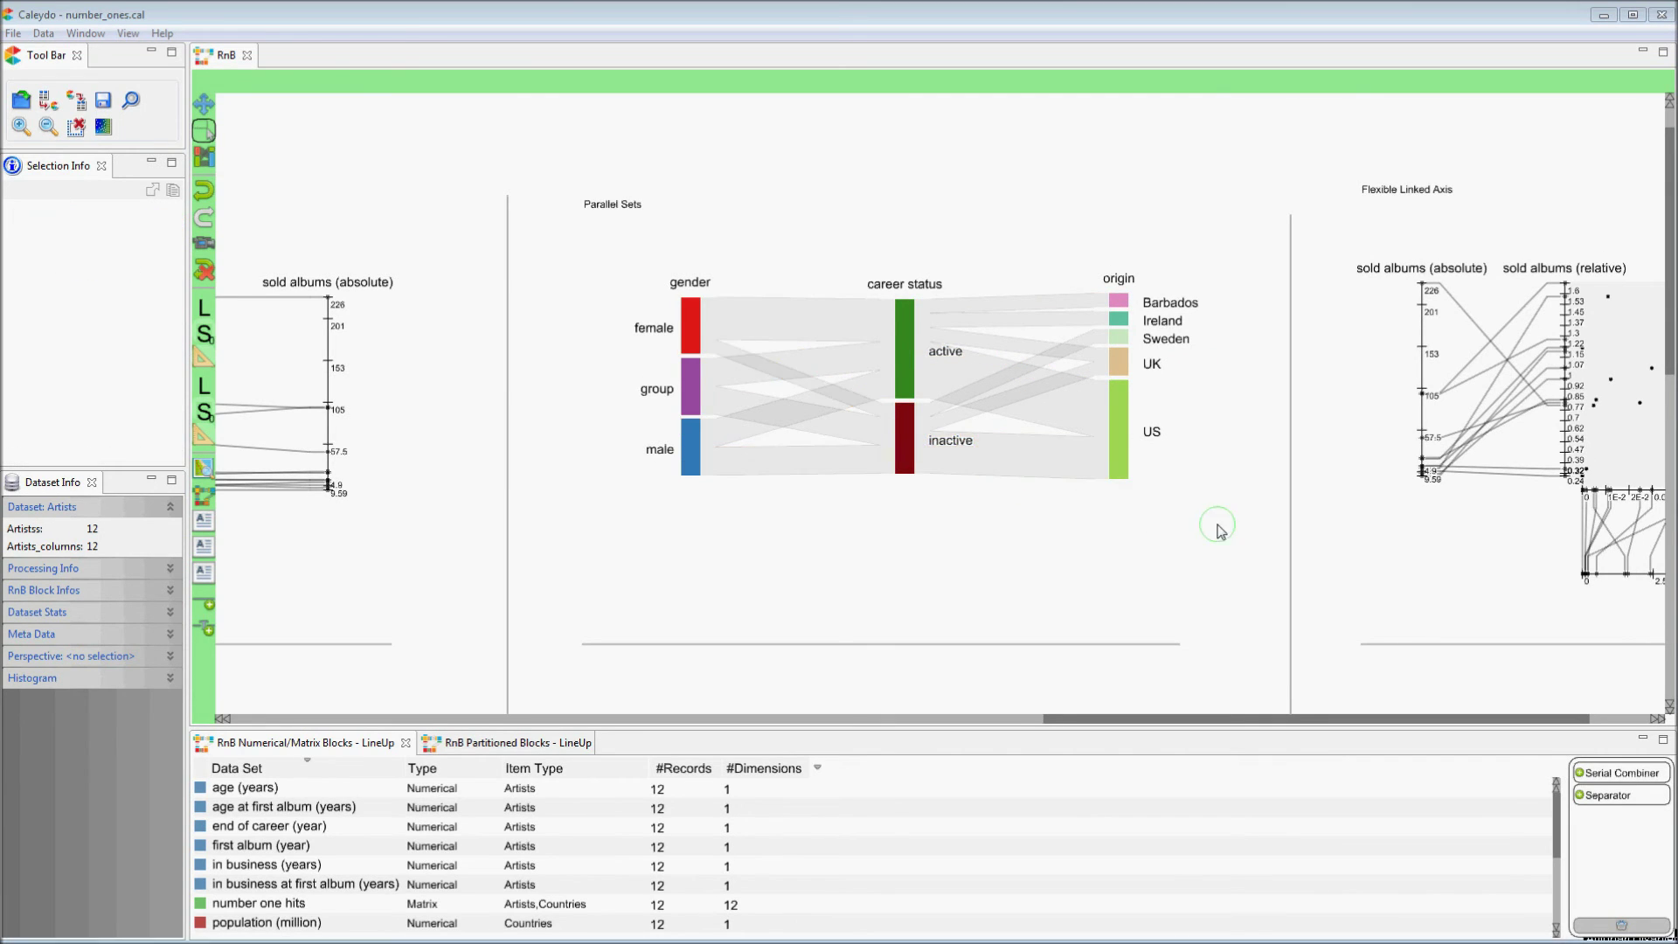
left_click_drag(1213, 524, 477, 540)
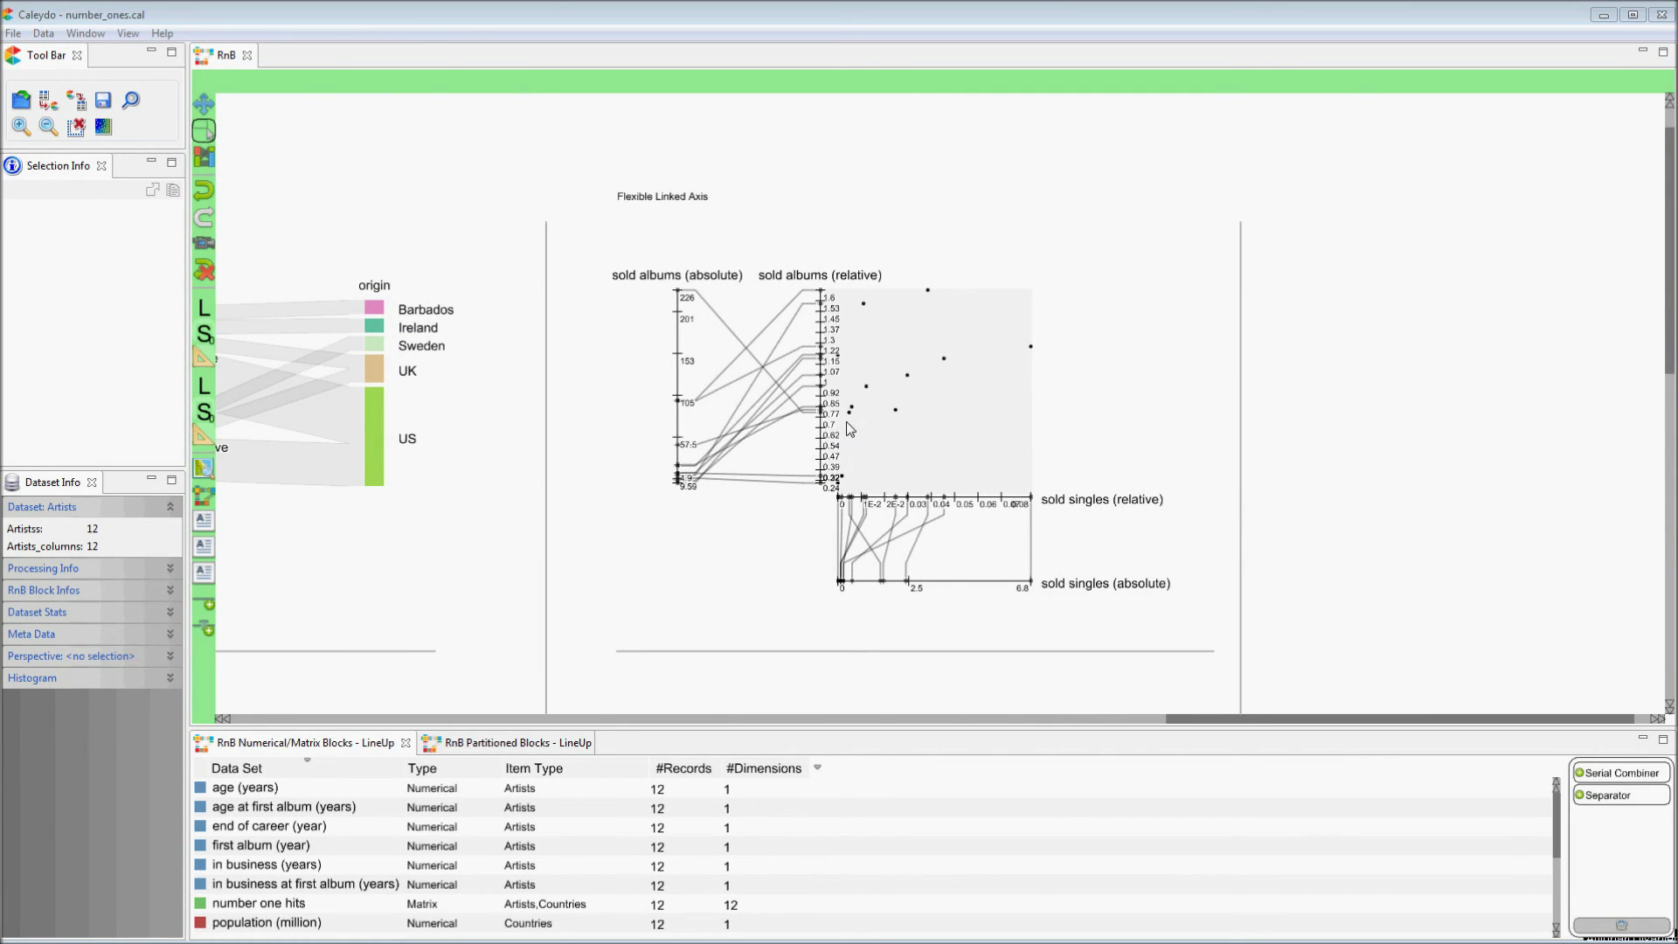
left_click(828, 374)
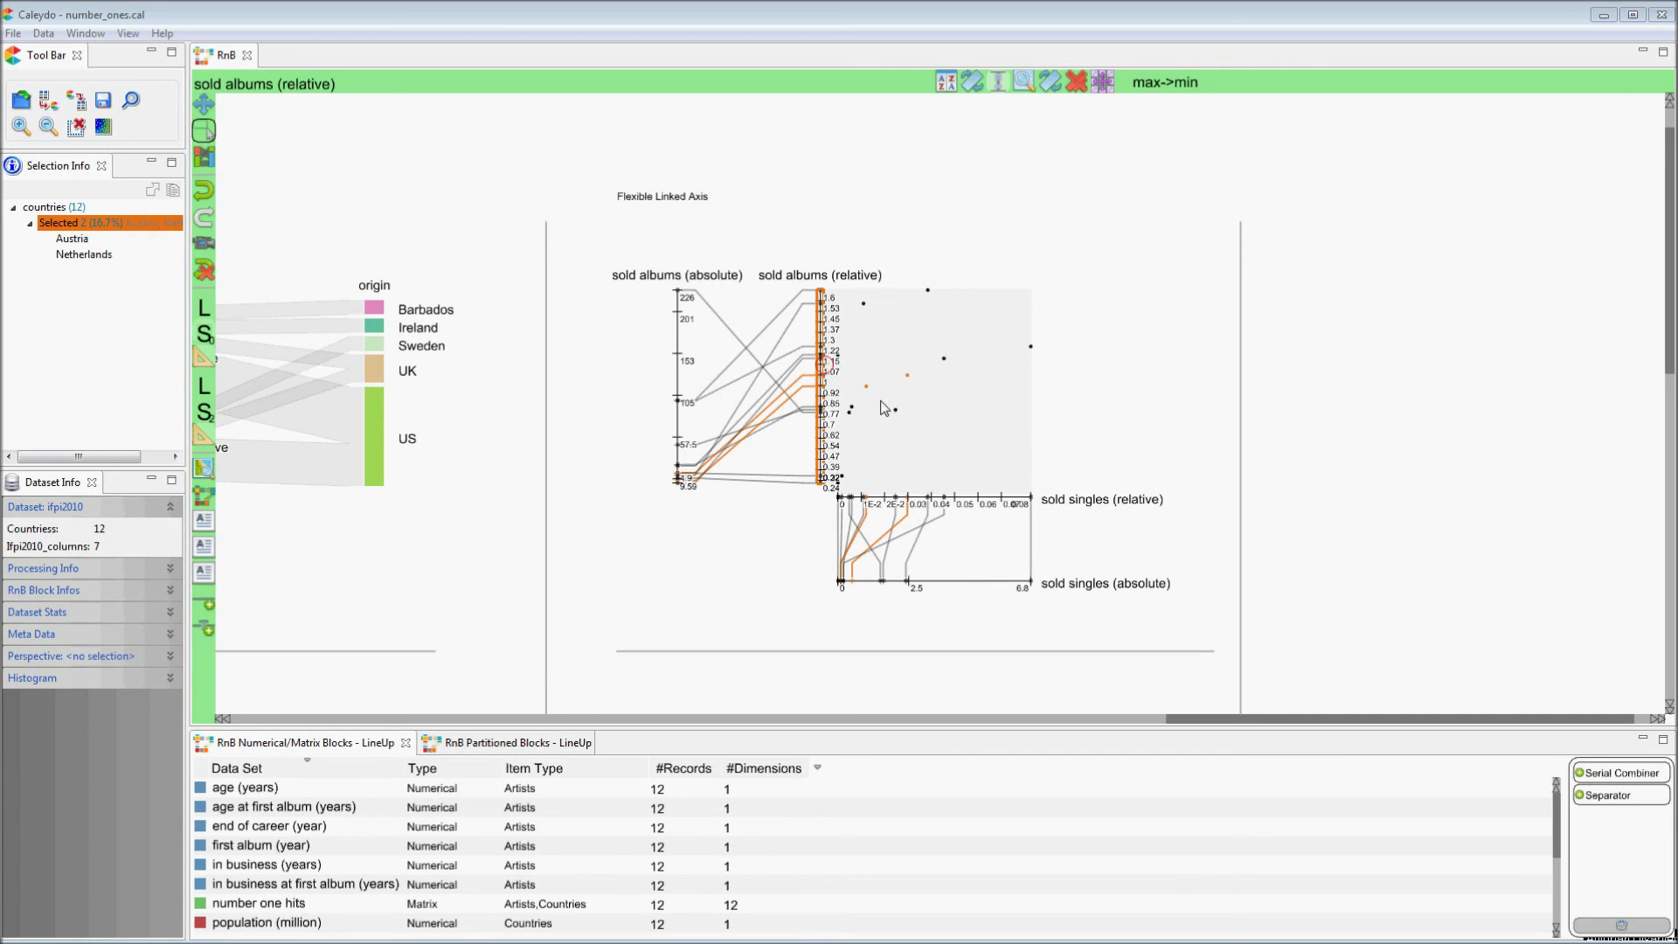
View the Matchmaker example, then highlight the first album (year) histogram bins of the active and inactive groups in StratomeX.
left_click_drag(1125, 428, 1133, 70)
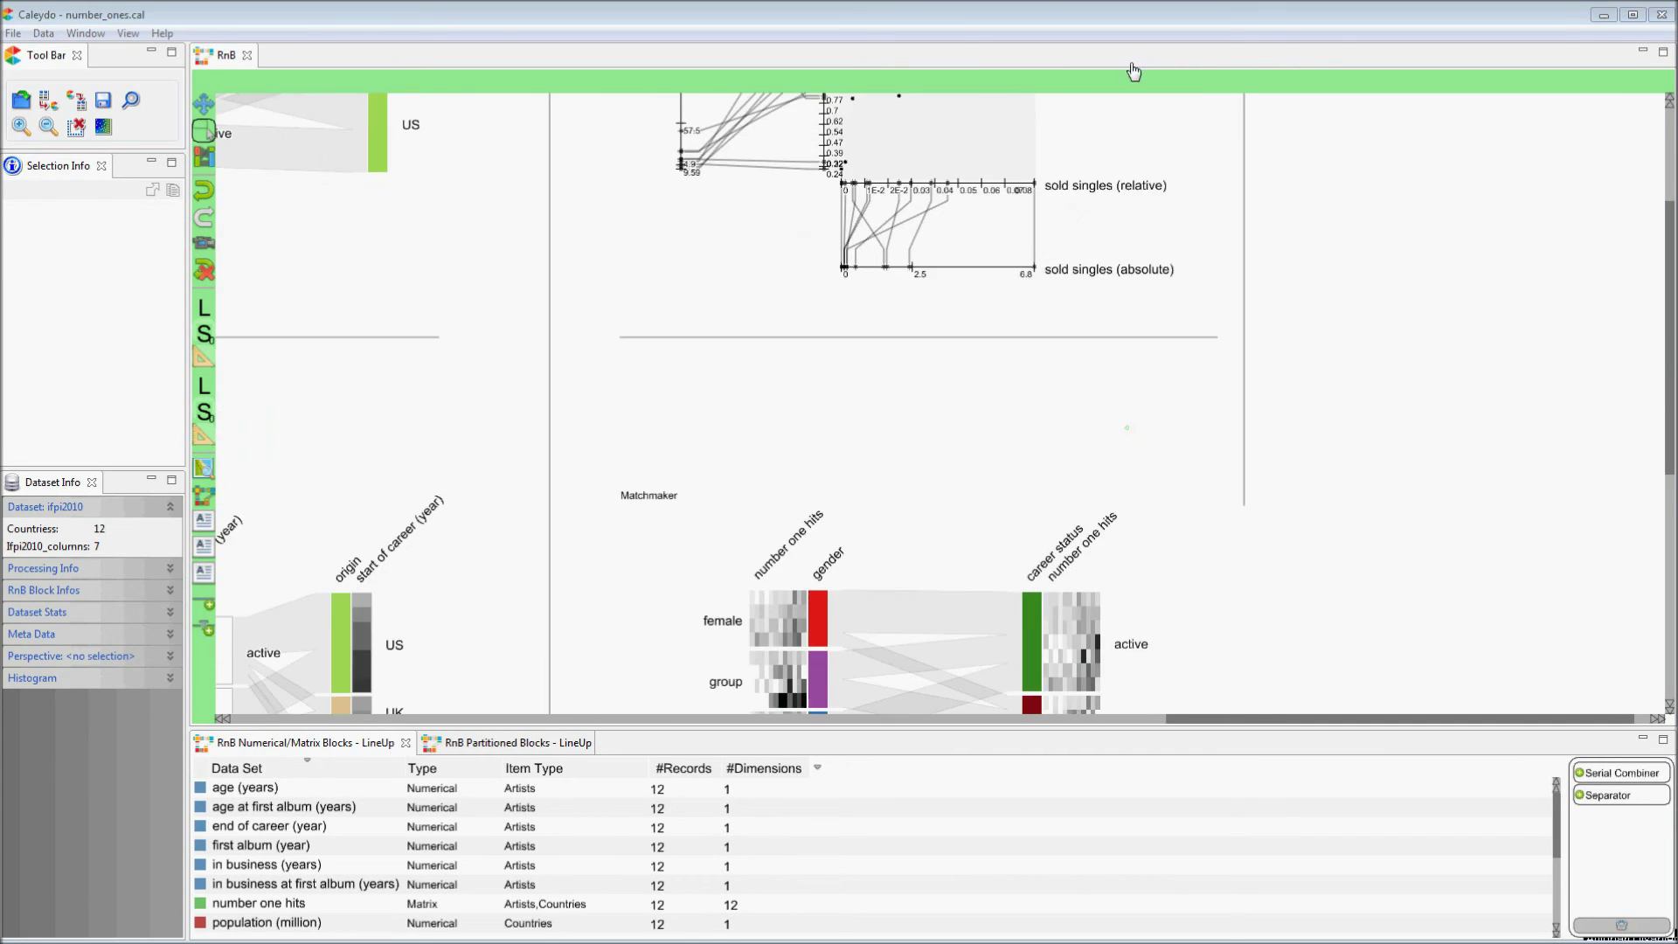
left_click_drag(1081, 408, 1089, 139)
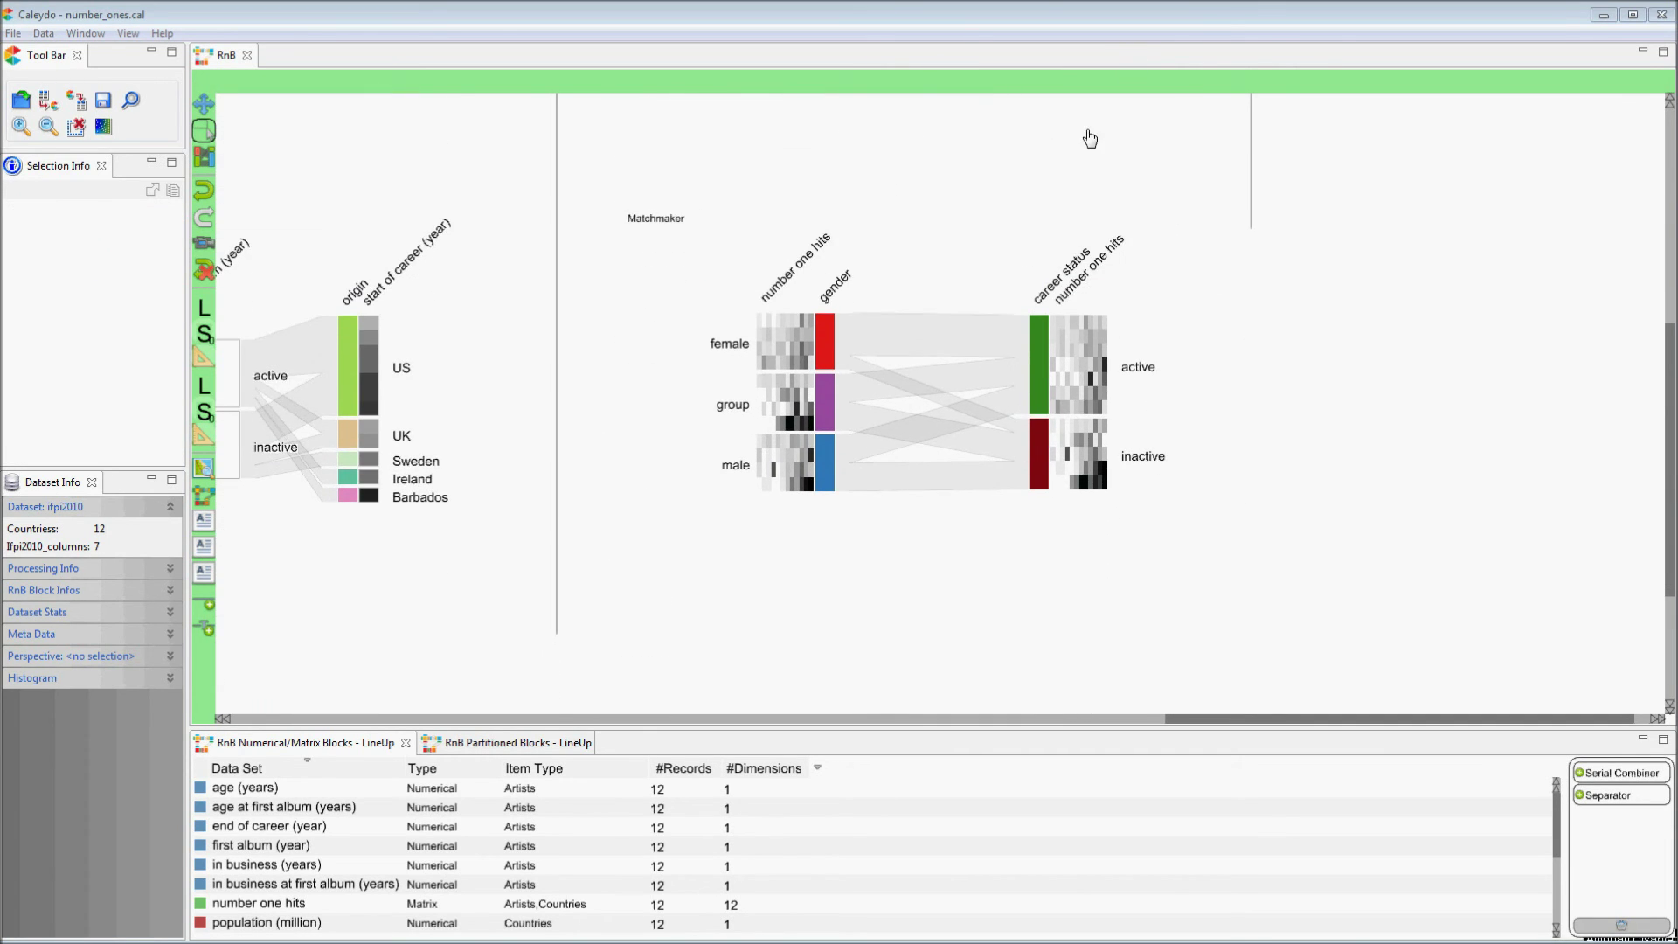
left_click_drag(498, 274, 1161, 338)
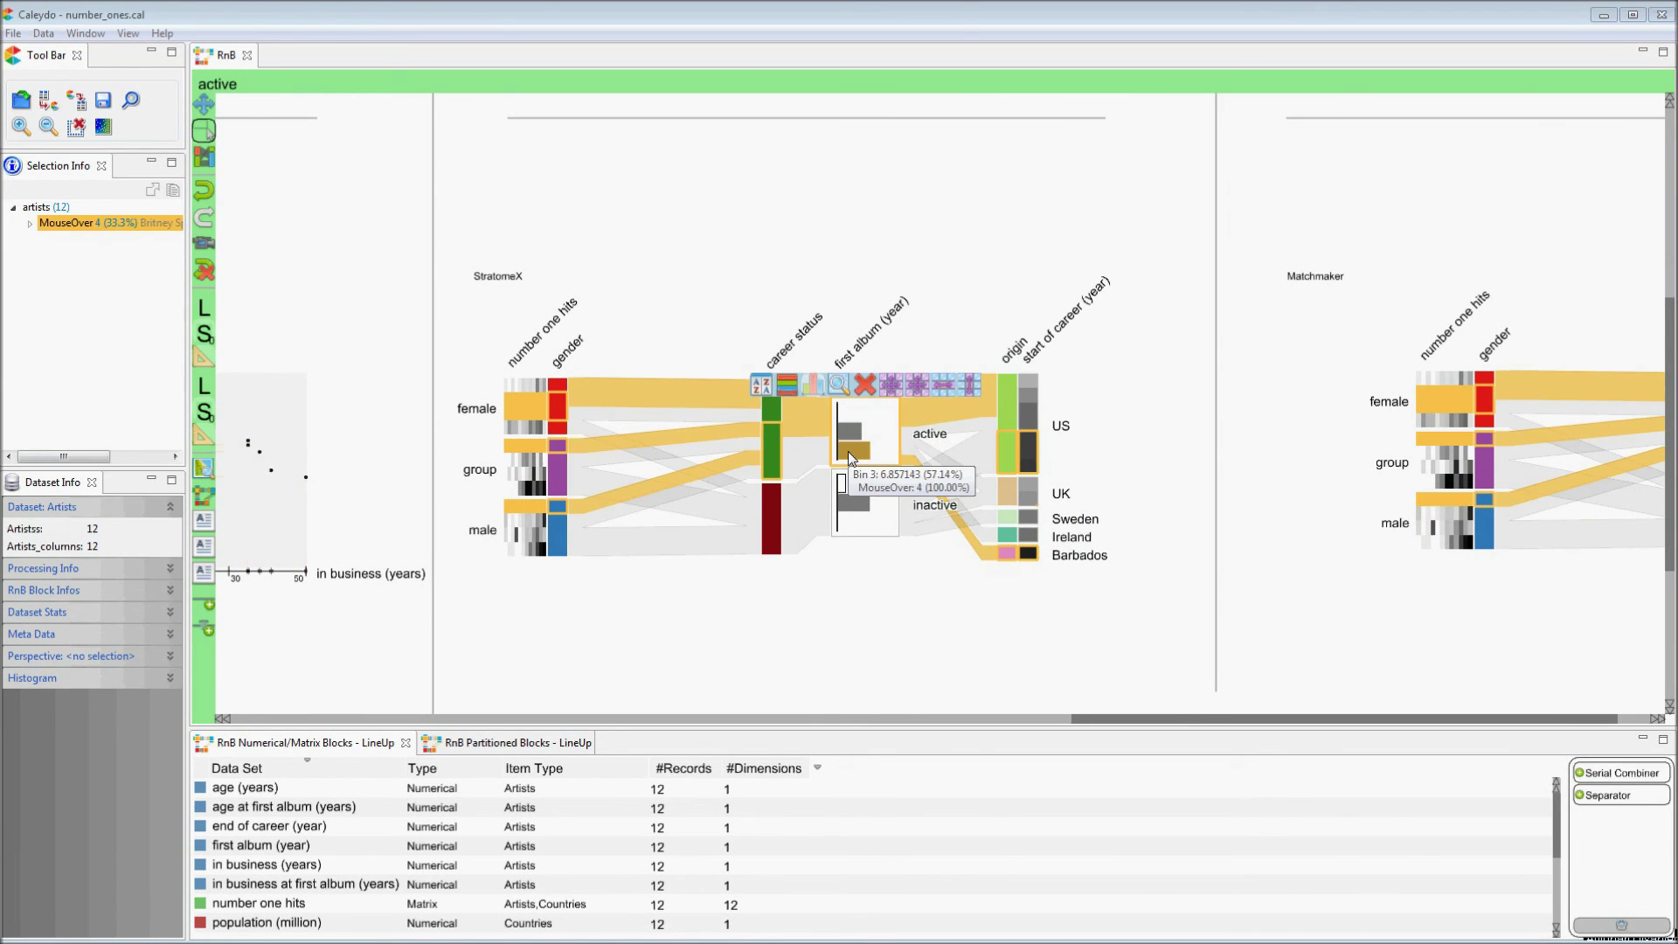
mouse_move(841, 489)
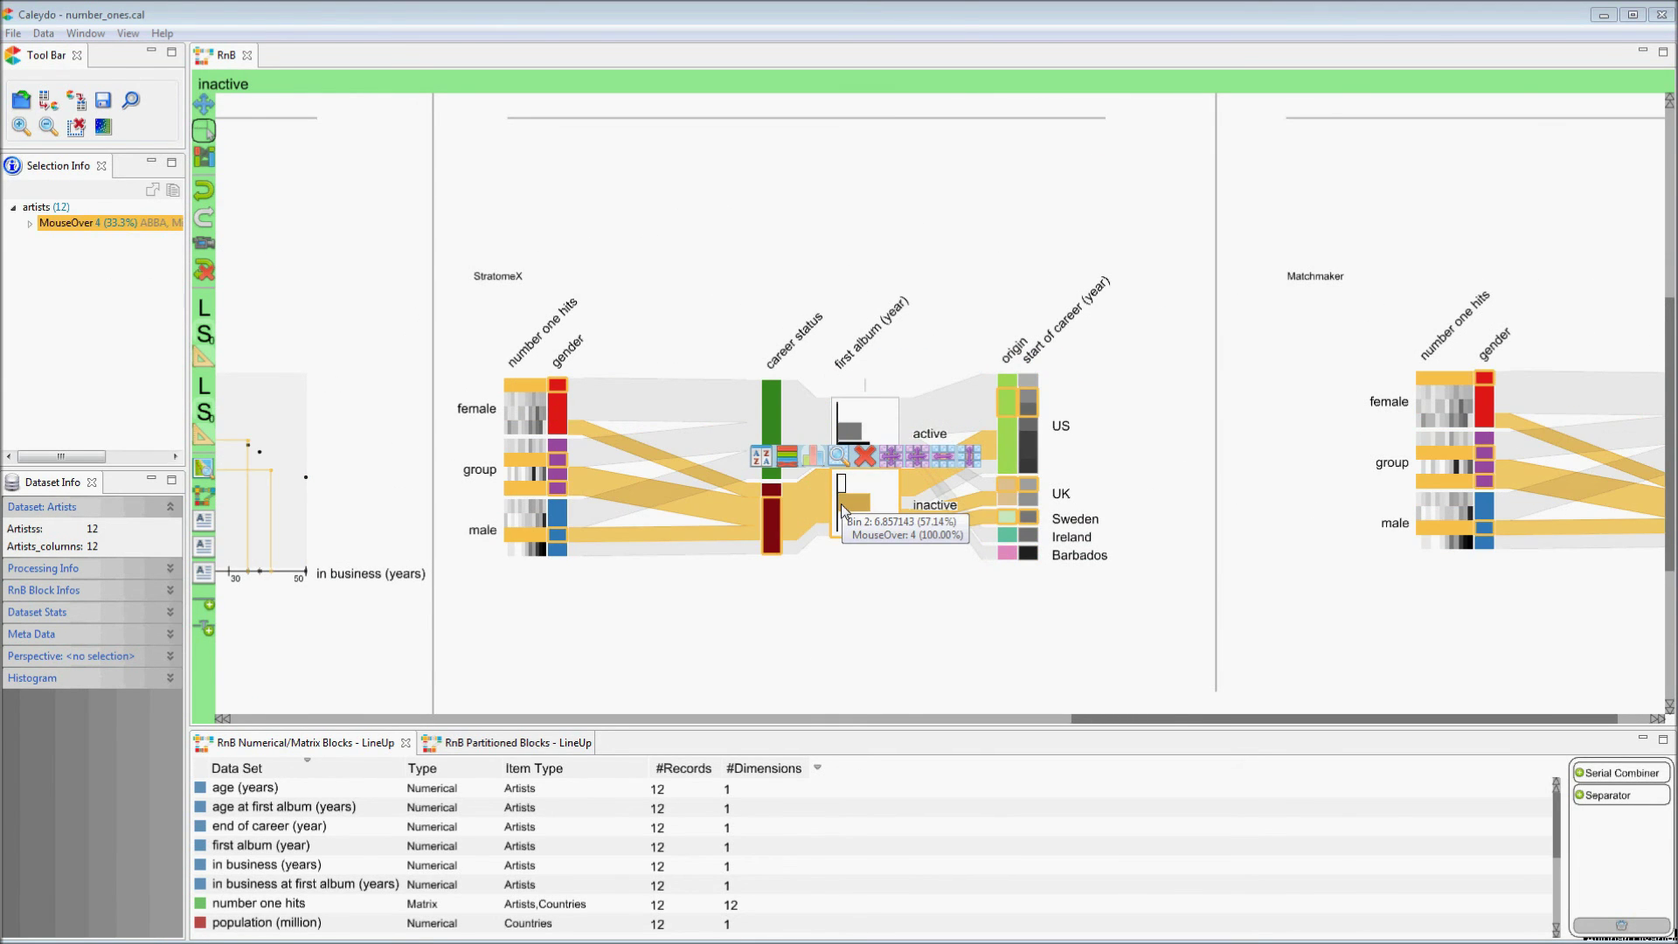
In Connected Charts, highlight an in business at first album (years) bin and brush ABBA, Britney Spears, Eminem, The Beatles and The Black Eyed Peas.
left_click_drag(802, 612, 1434, 589)
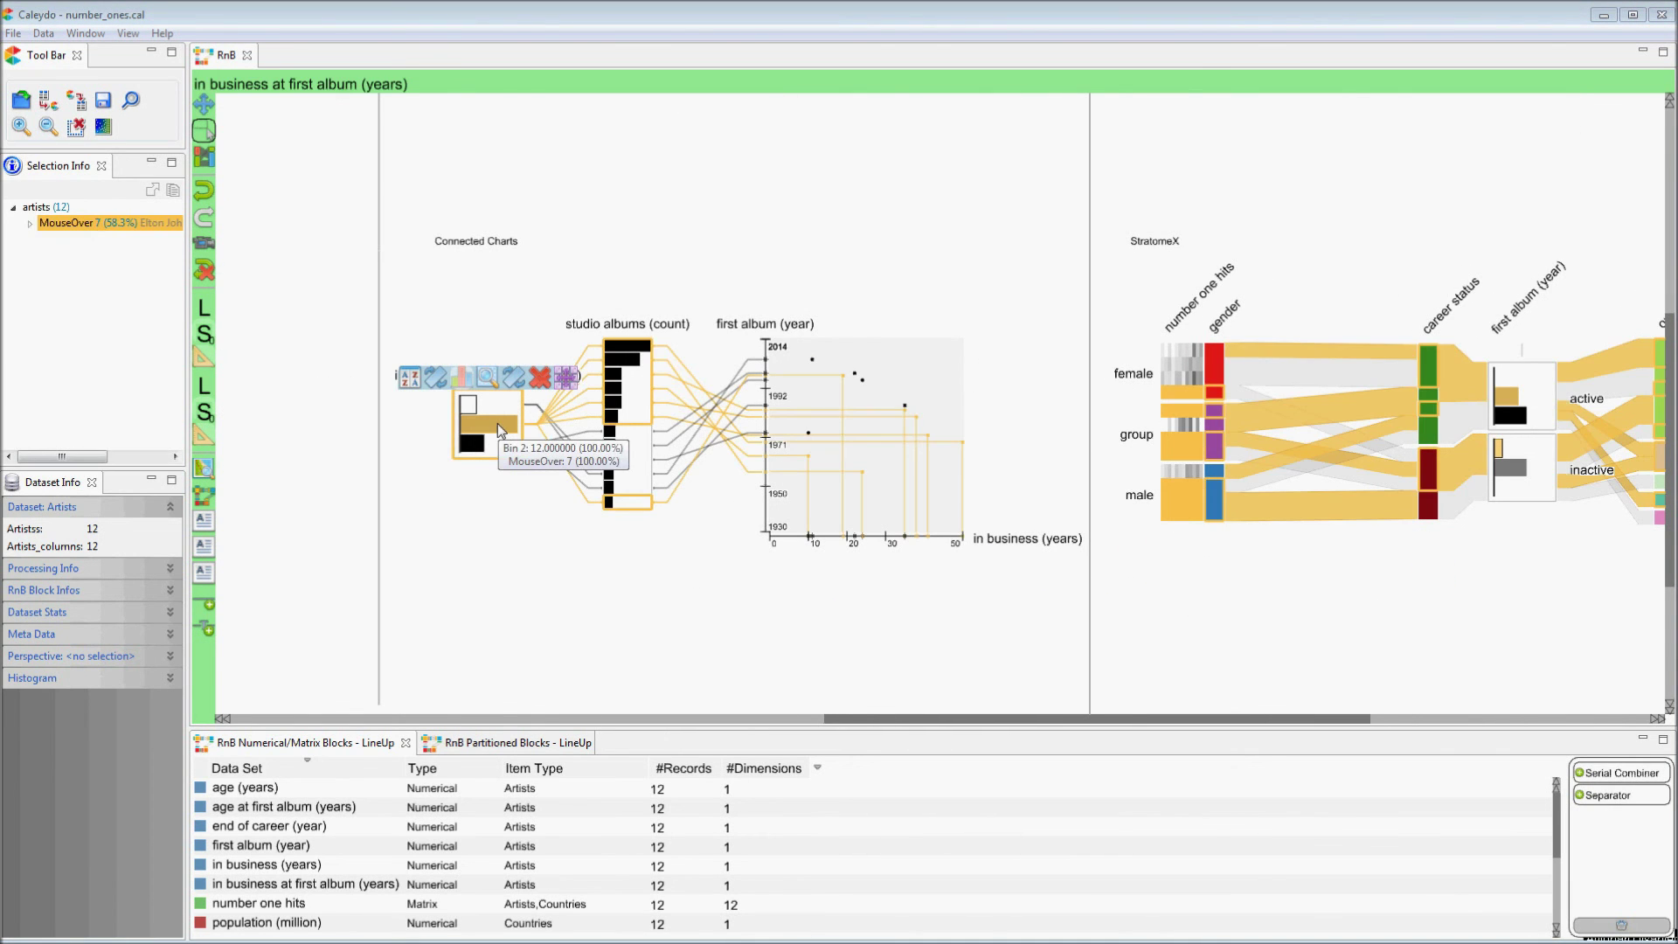
left_click_drag(900, 363, 800, 457)
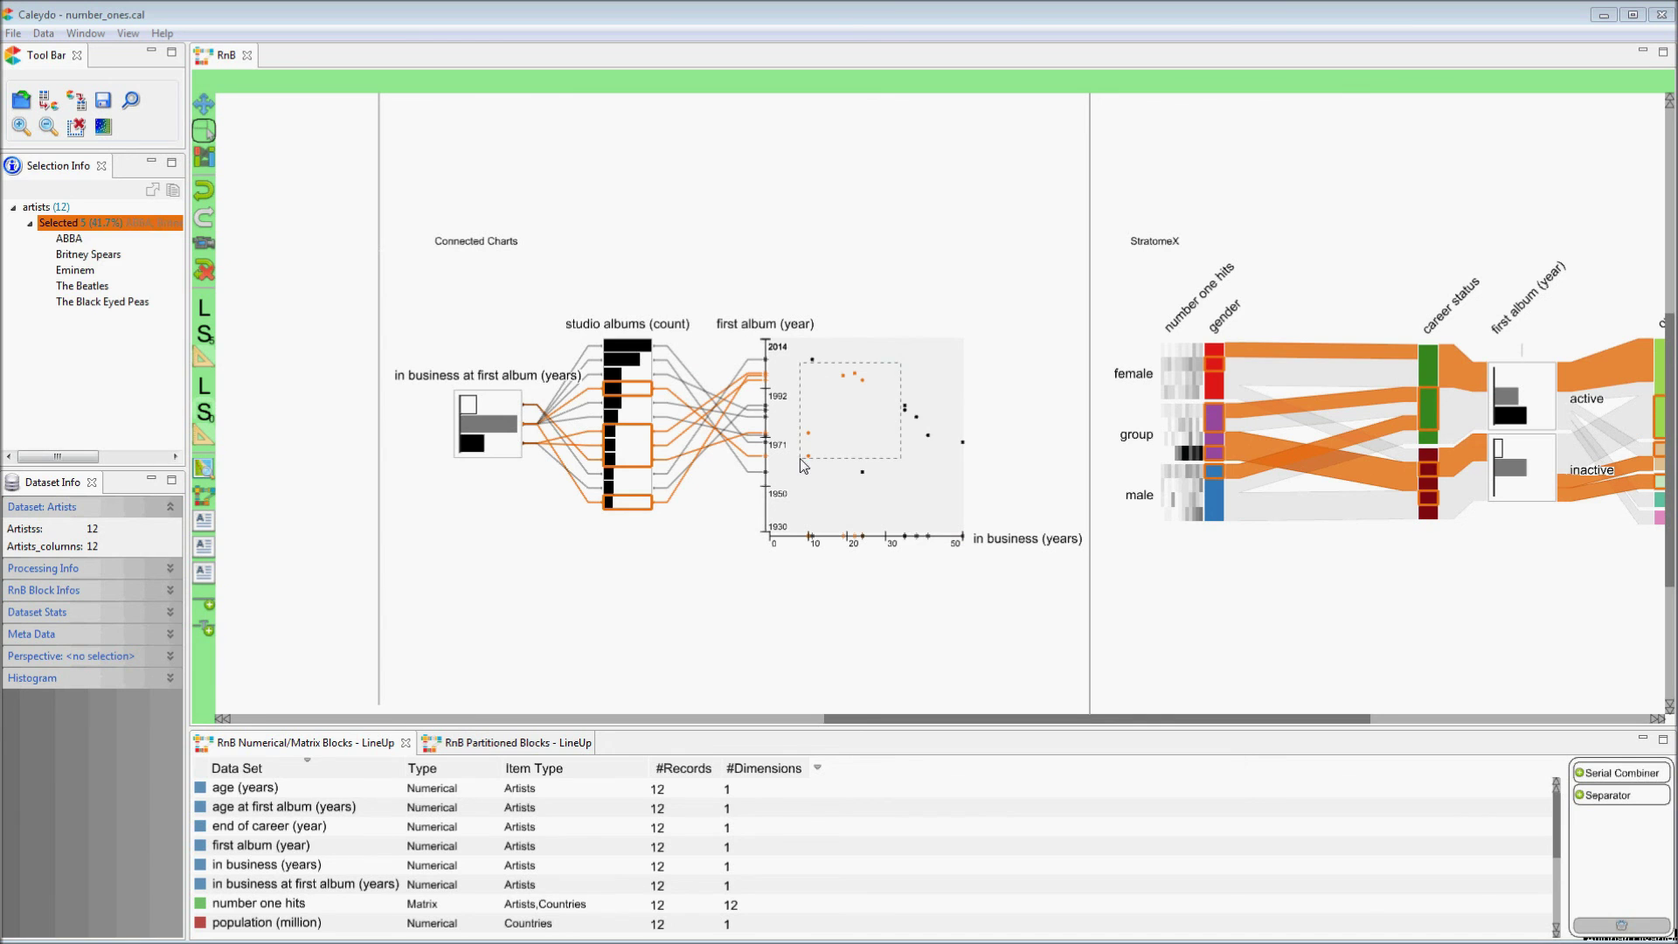
left_click(712, 533)
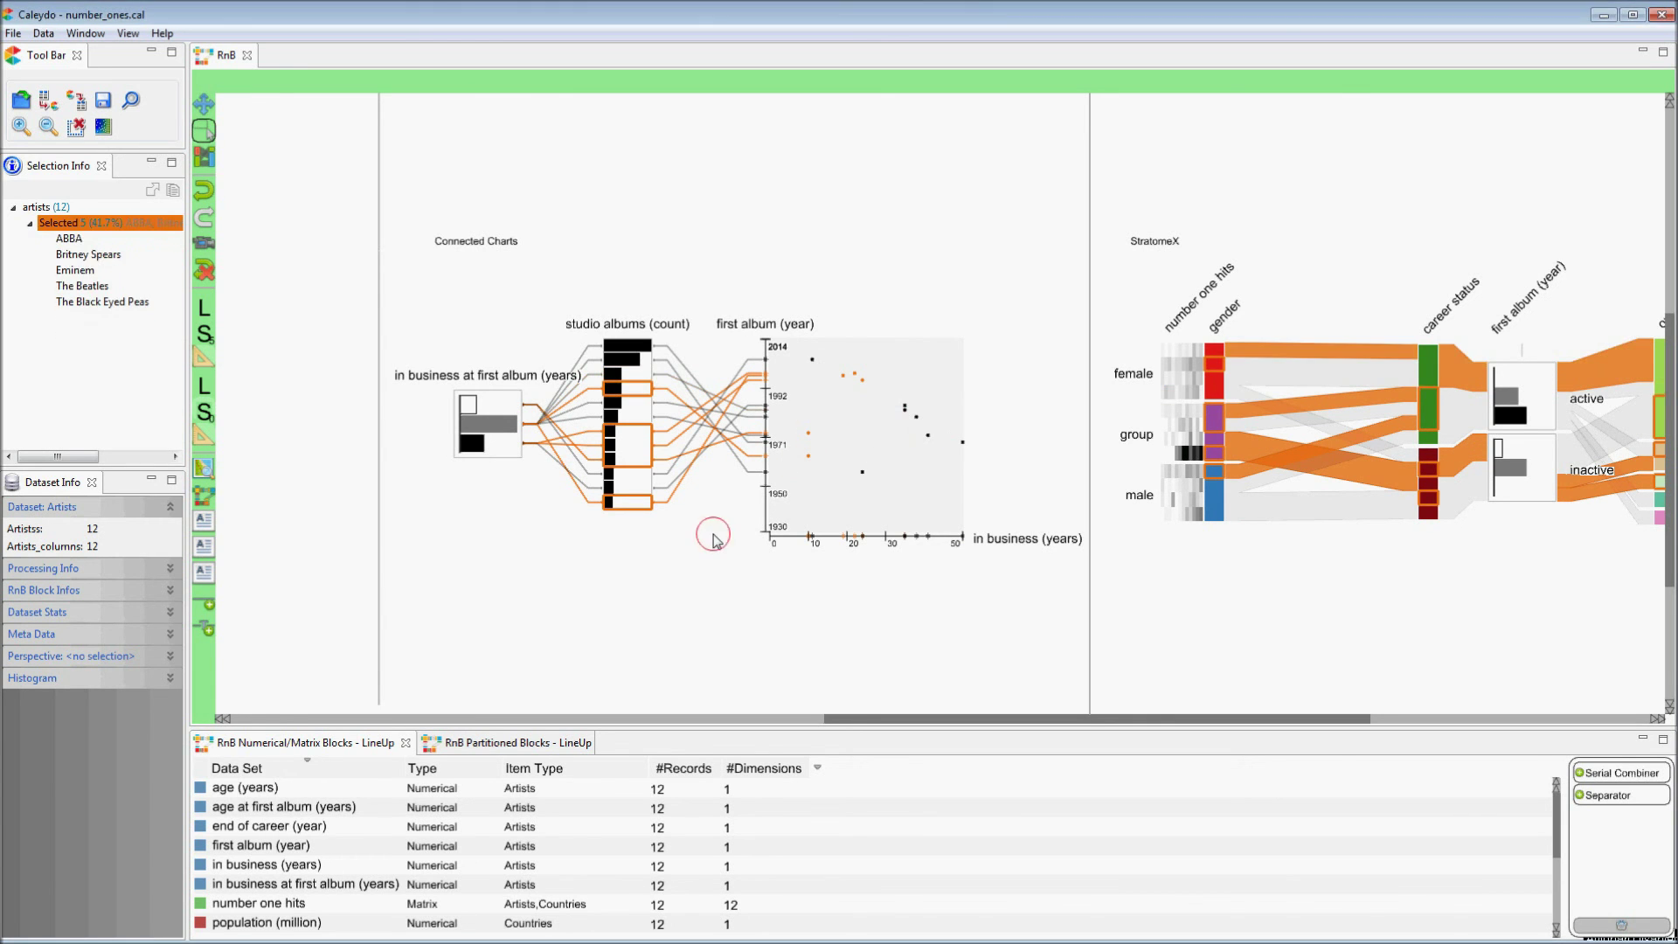